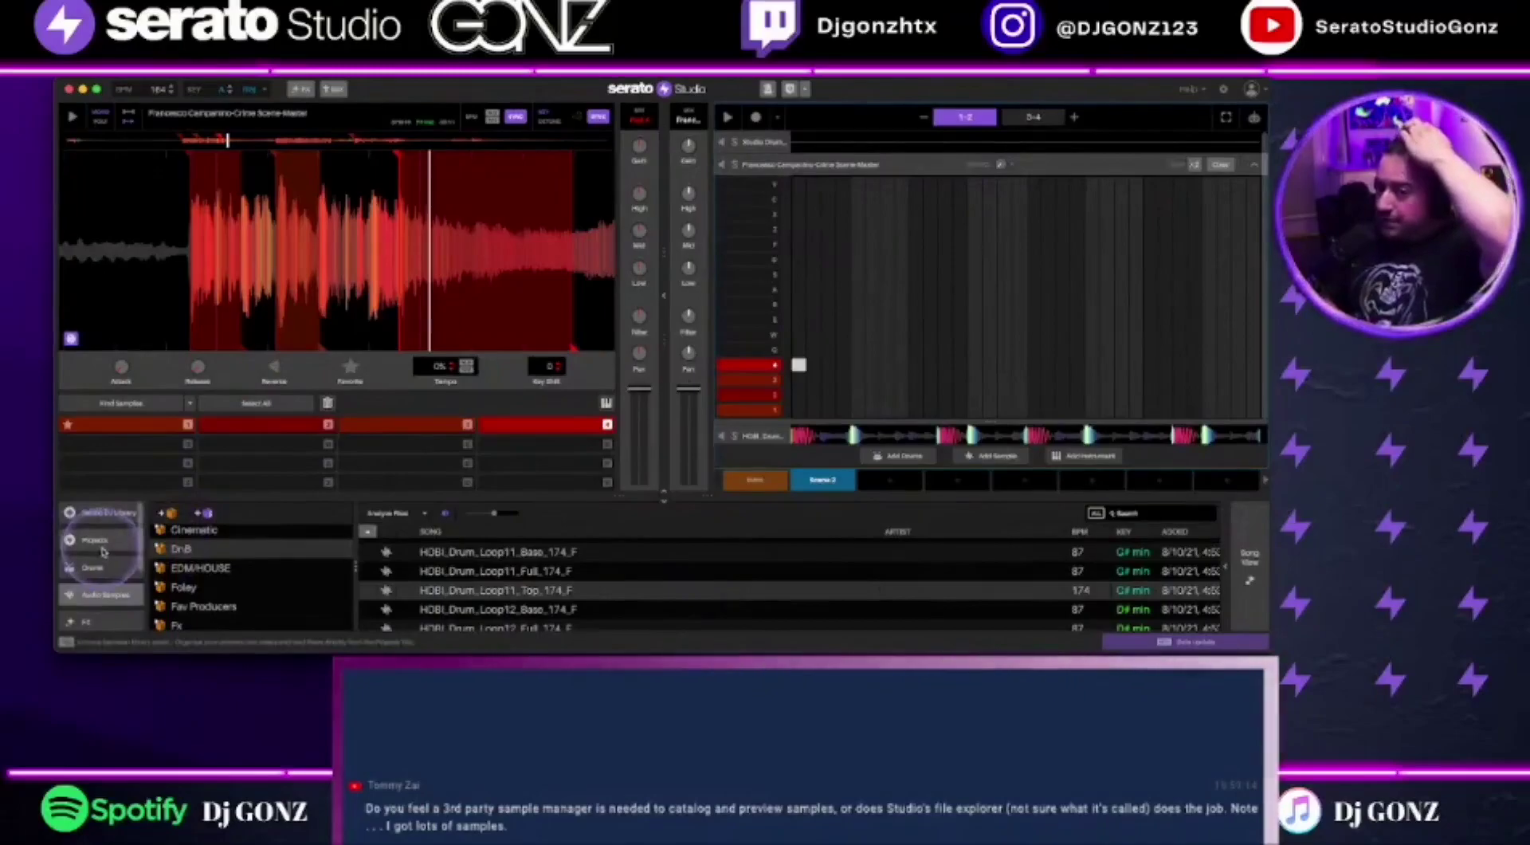
Narrow the Song and Artist columns of the Audio Samples list and check the remaining columns
scroll(180, 556, "up", 2)
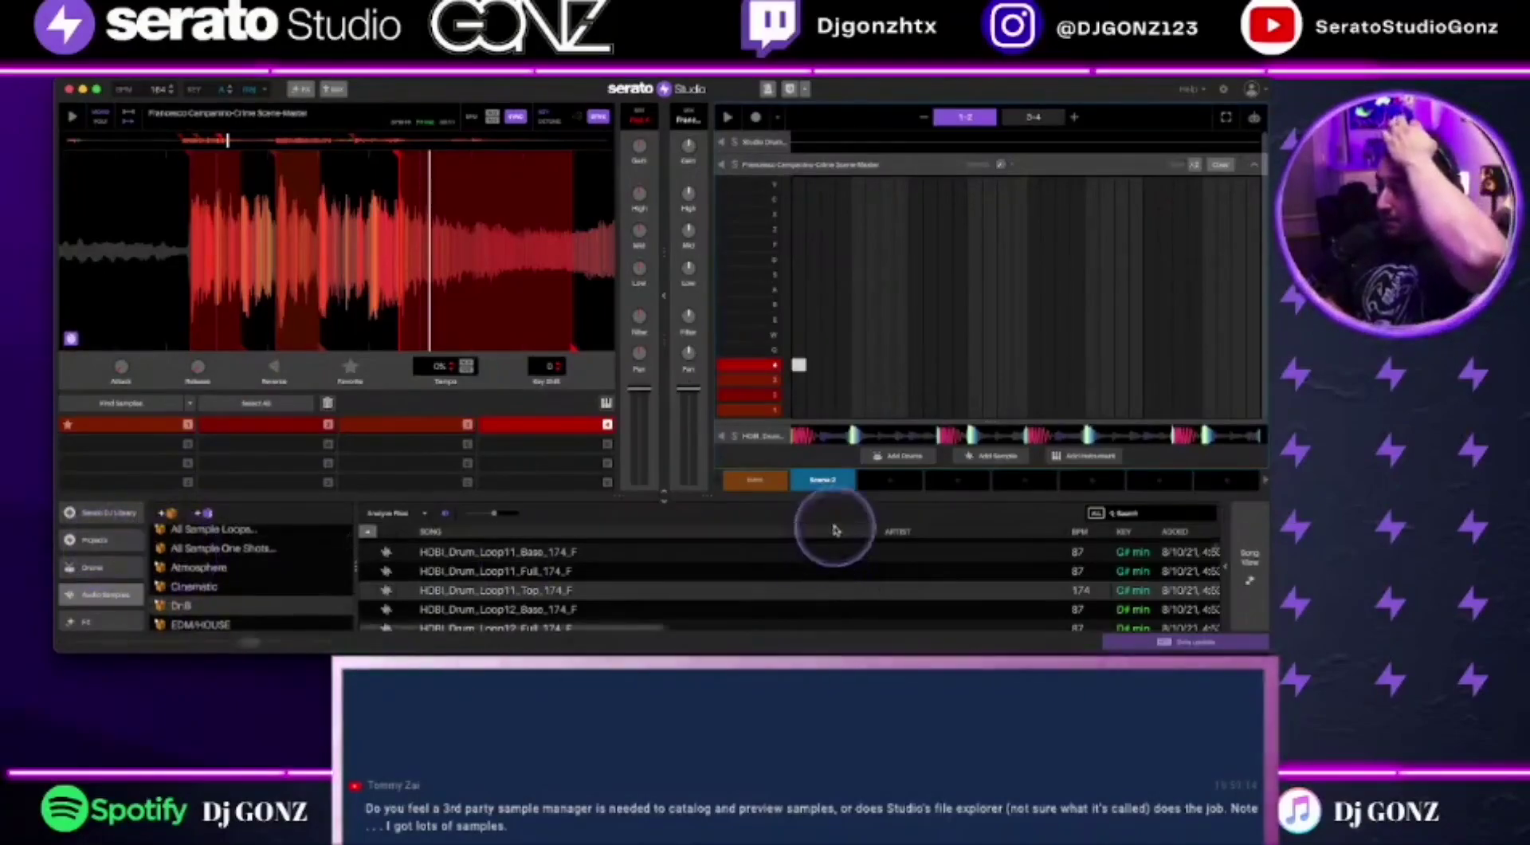
left_click_drag(1063, 528, 680, 537)
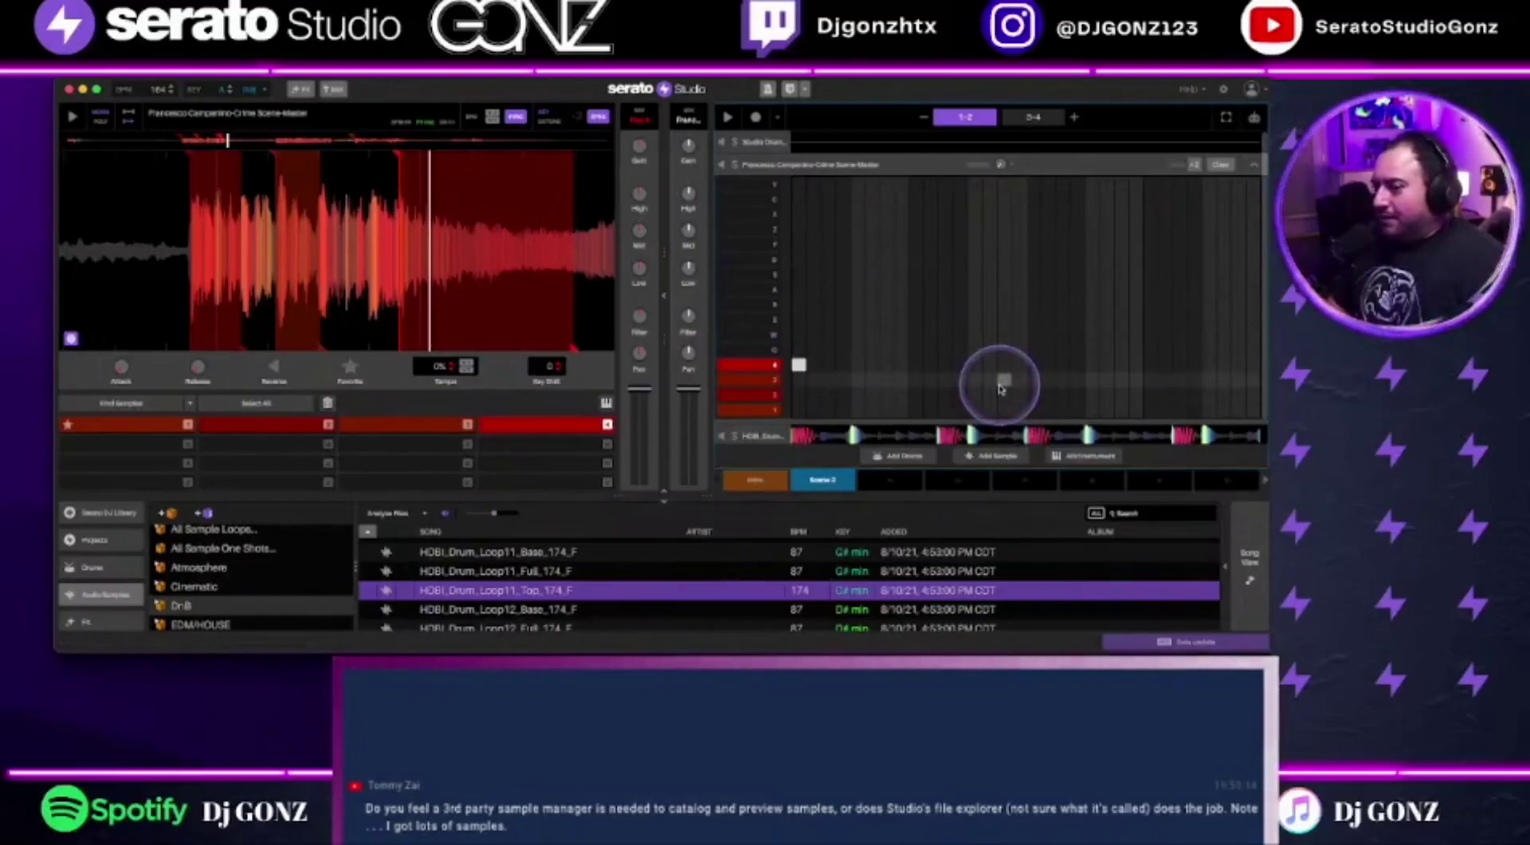
scroll(207, 606, "down", 3)
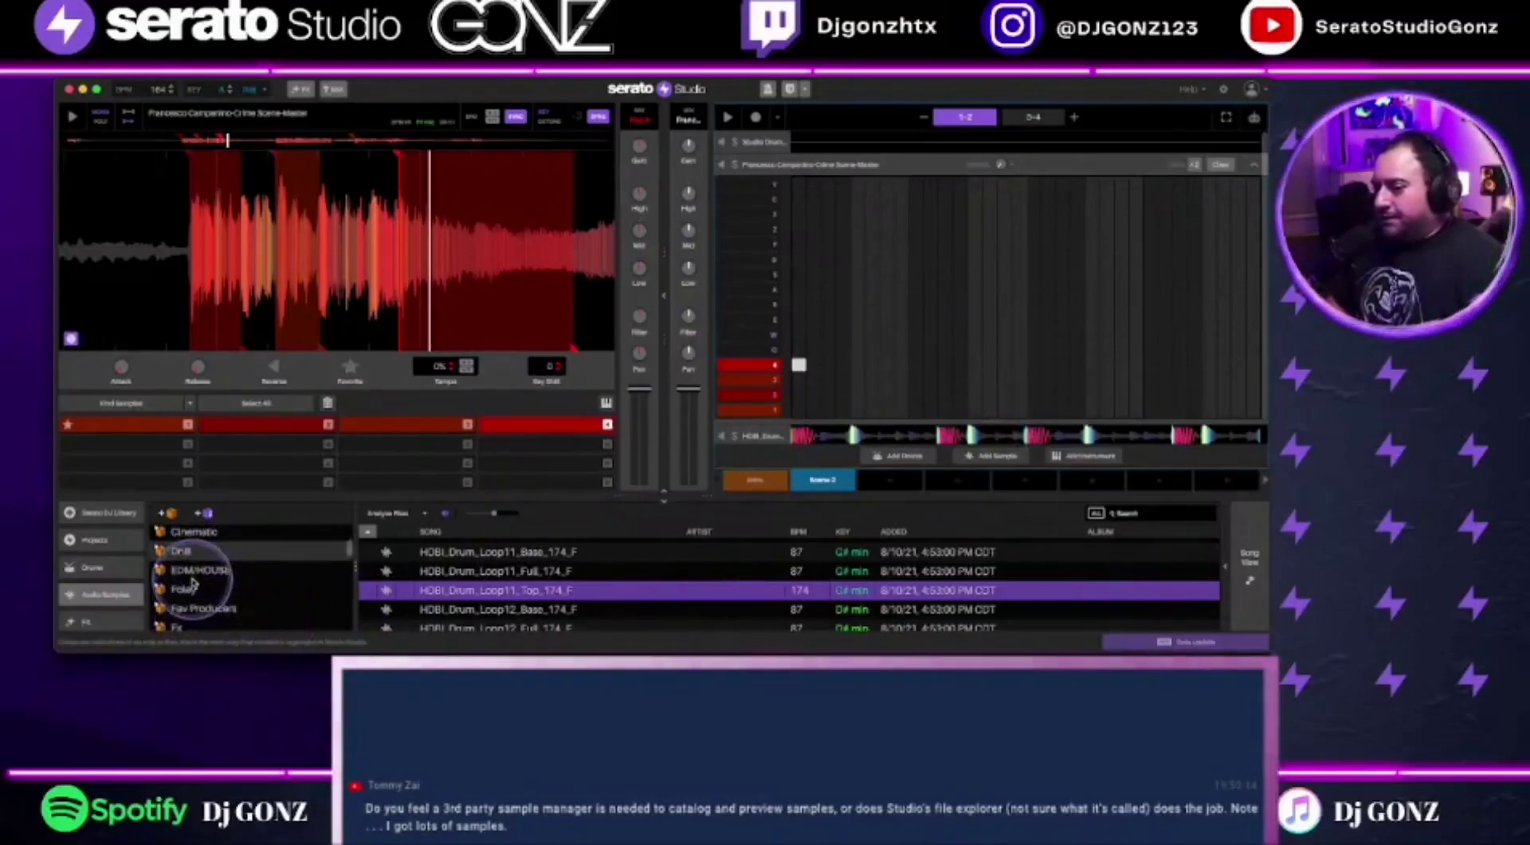
scroll(203, 578, "up", 5)
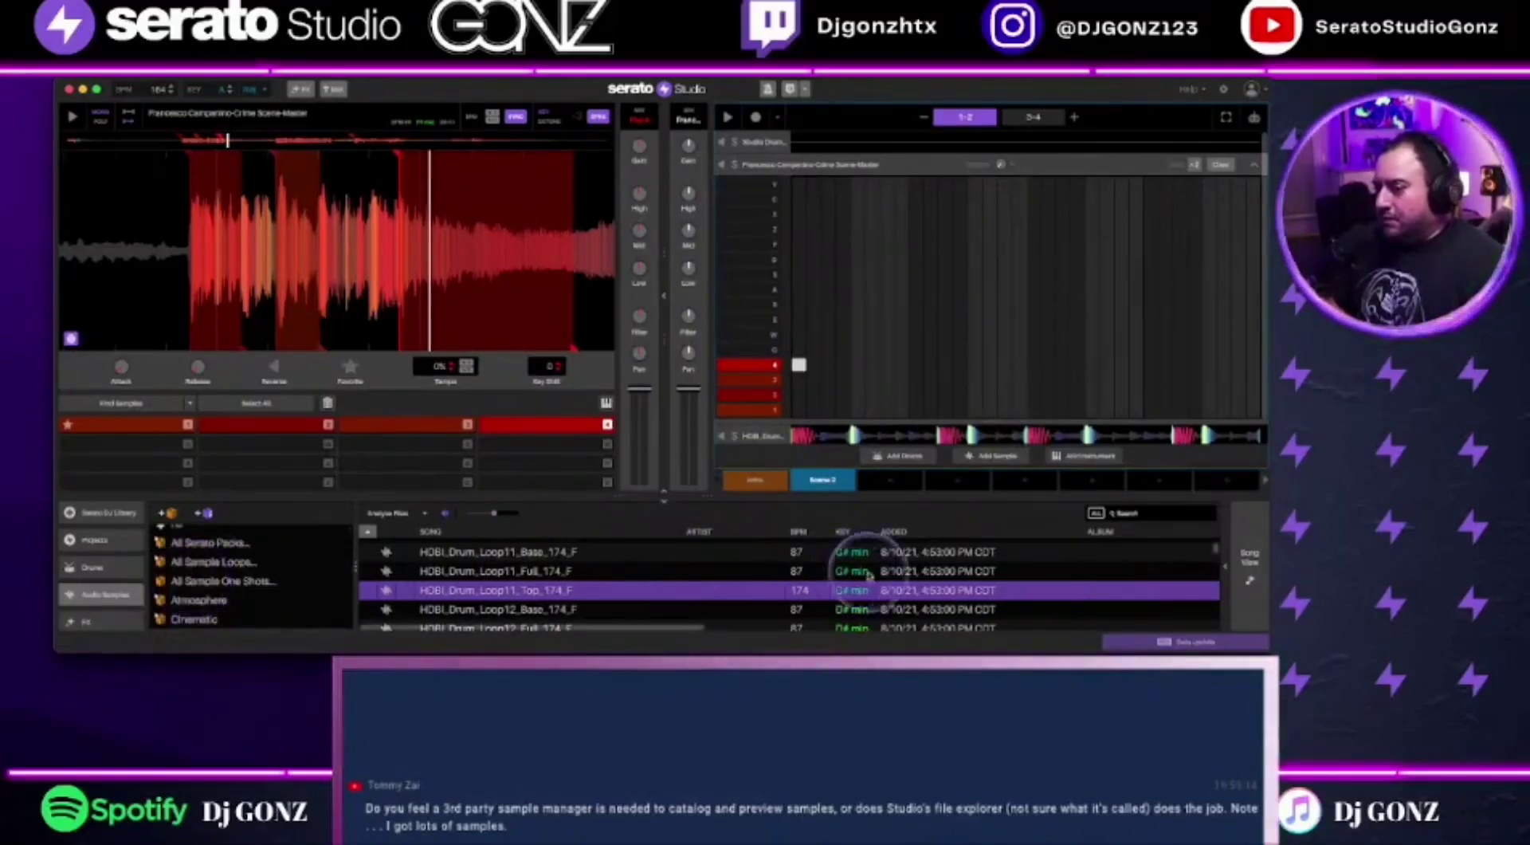
scroll(782, 626, "right", 5)
left_click_drag(782, 626, 427, 626)
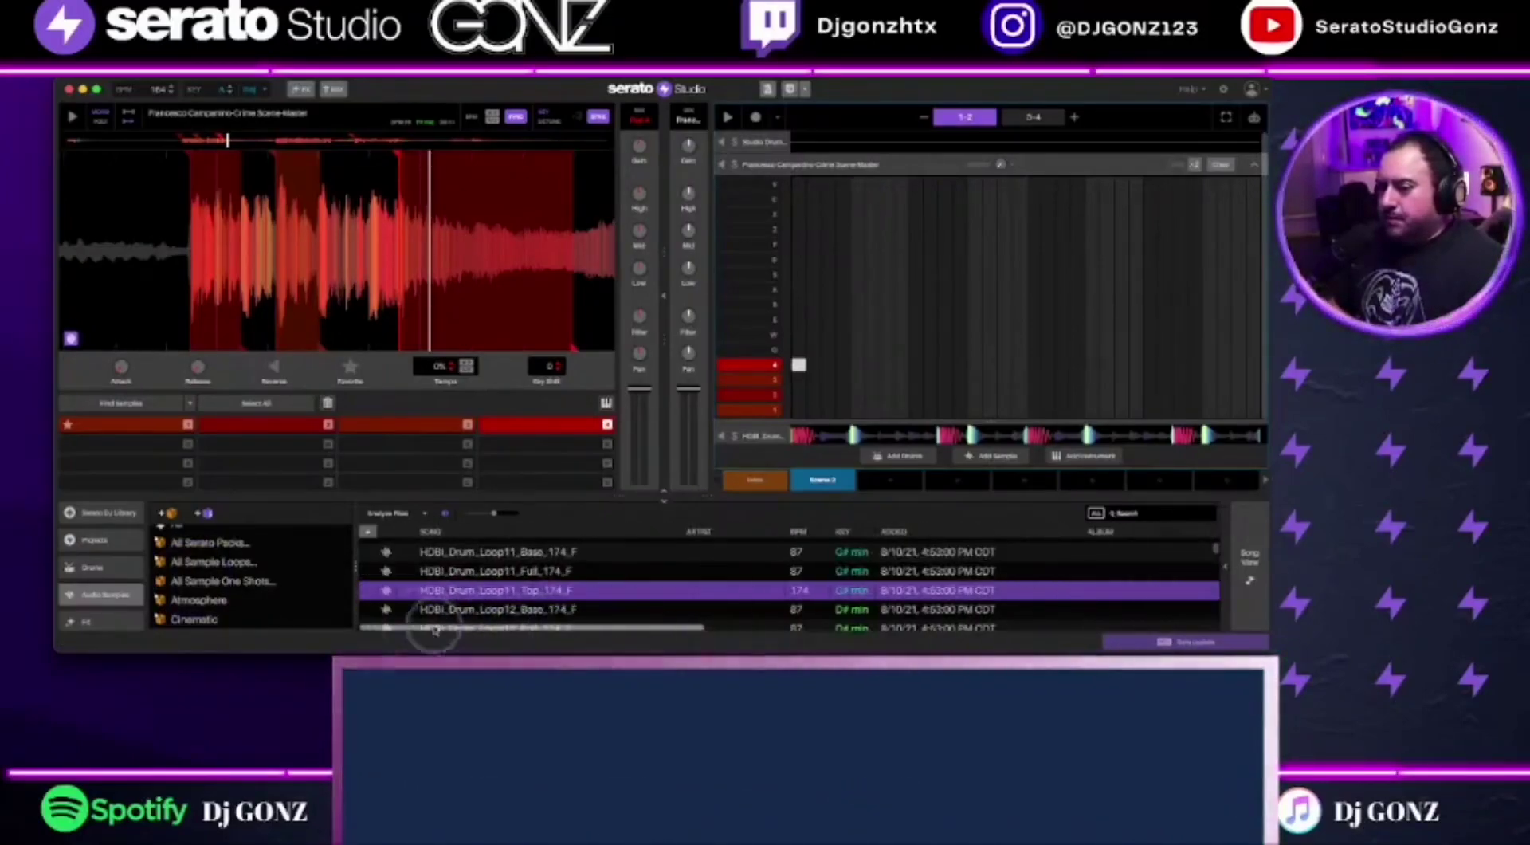
Open the Ambient smart crate in the Serato DJ Library and examine its samples' Comment tags
left_click(102, 514)
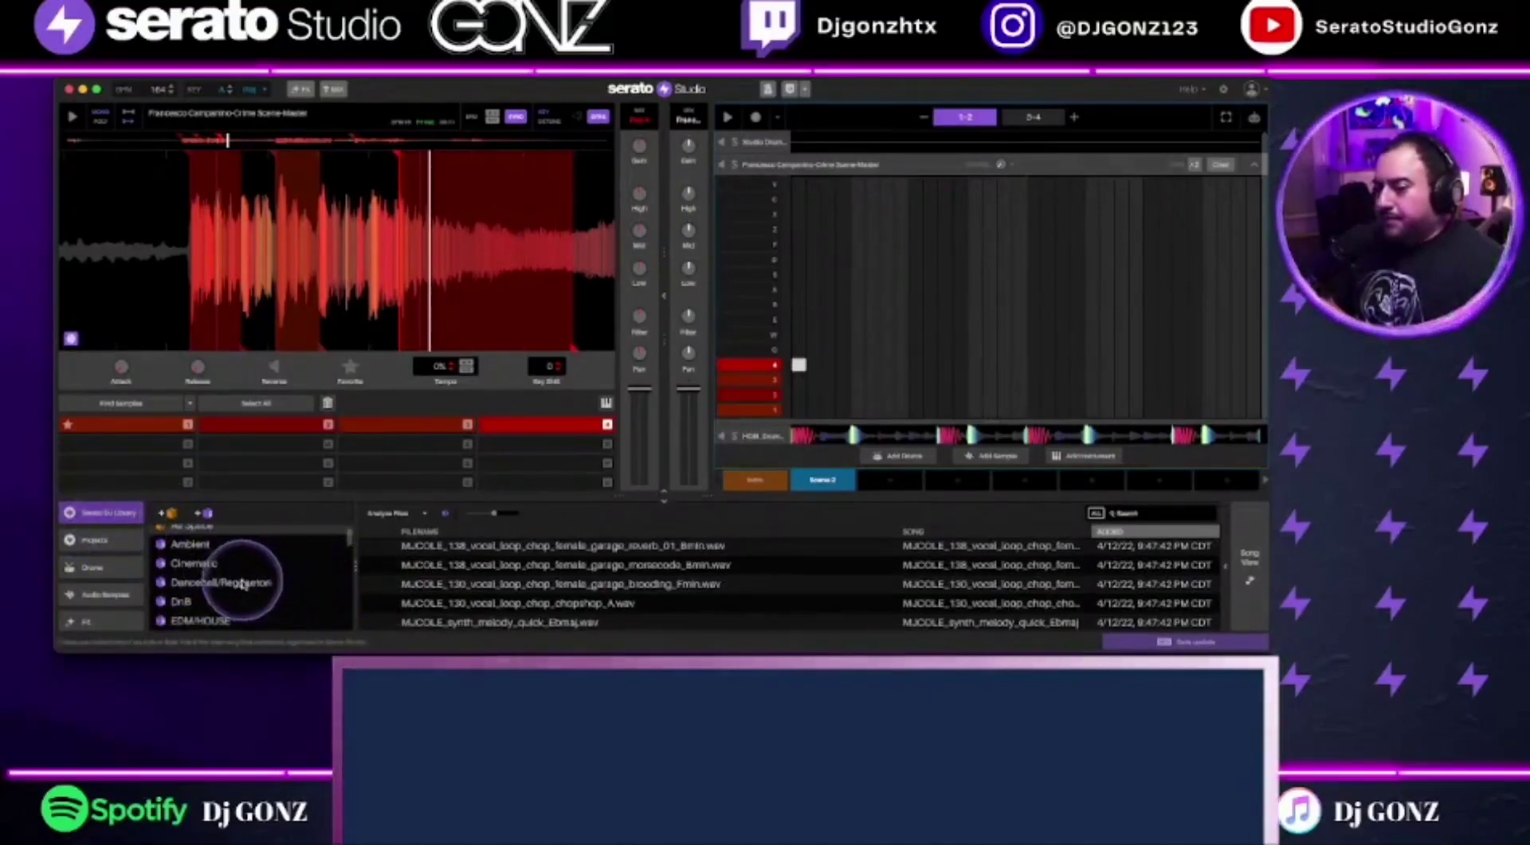
left_click(188, 551)
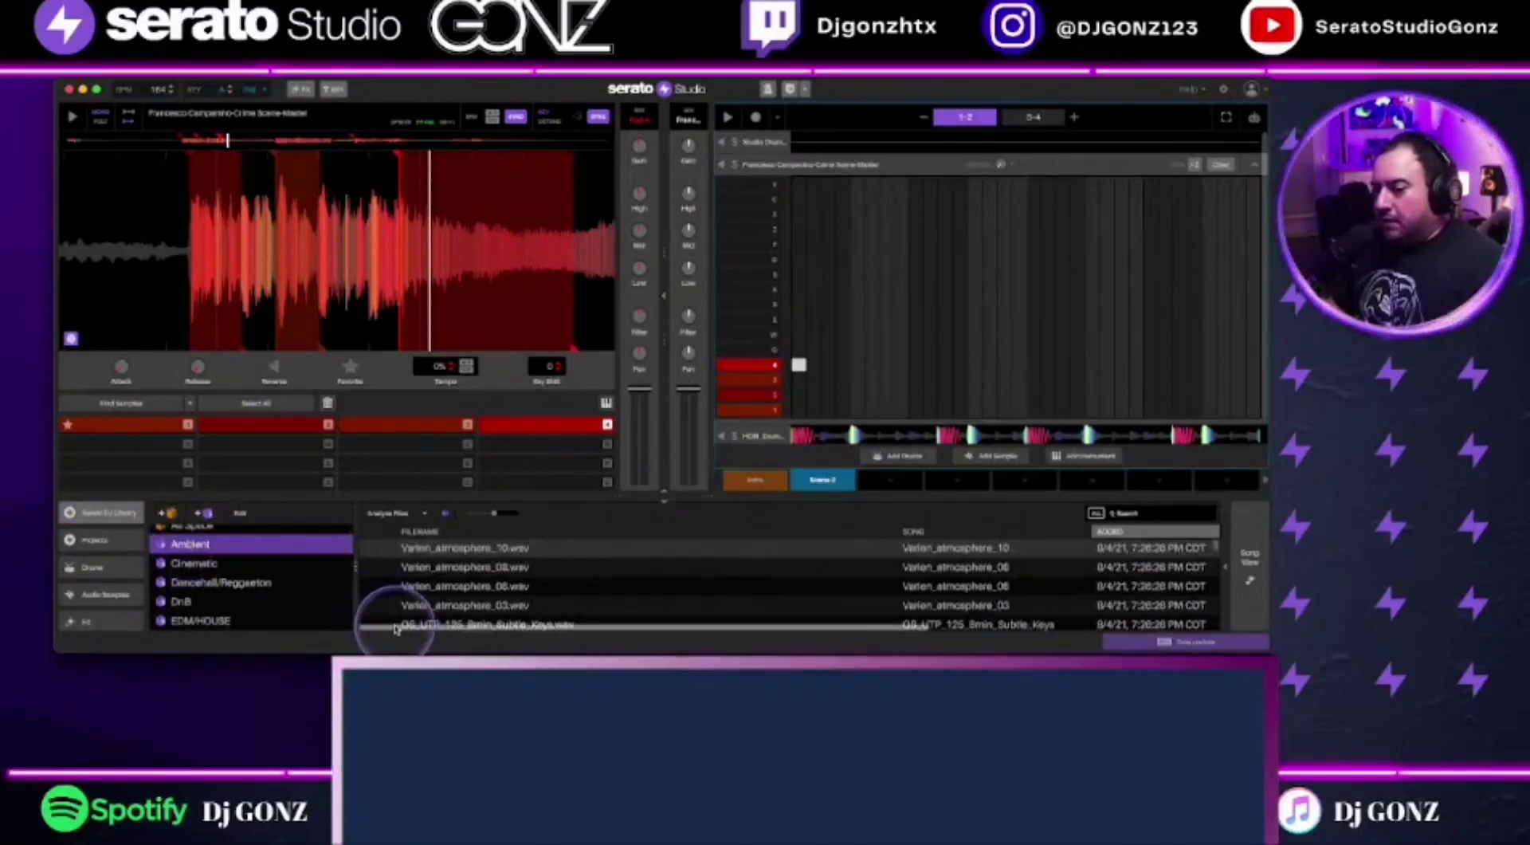
scroll(502, 619, "right", 8)
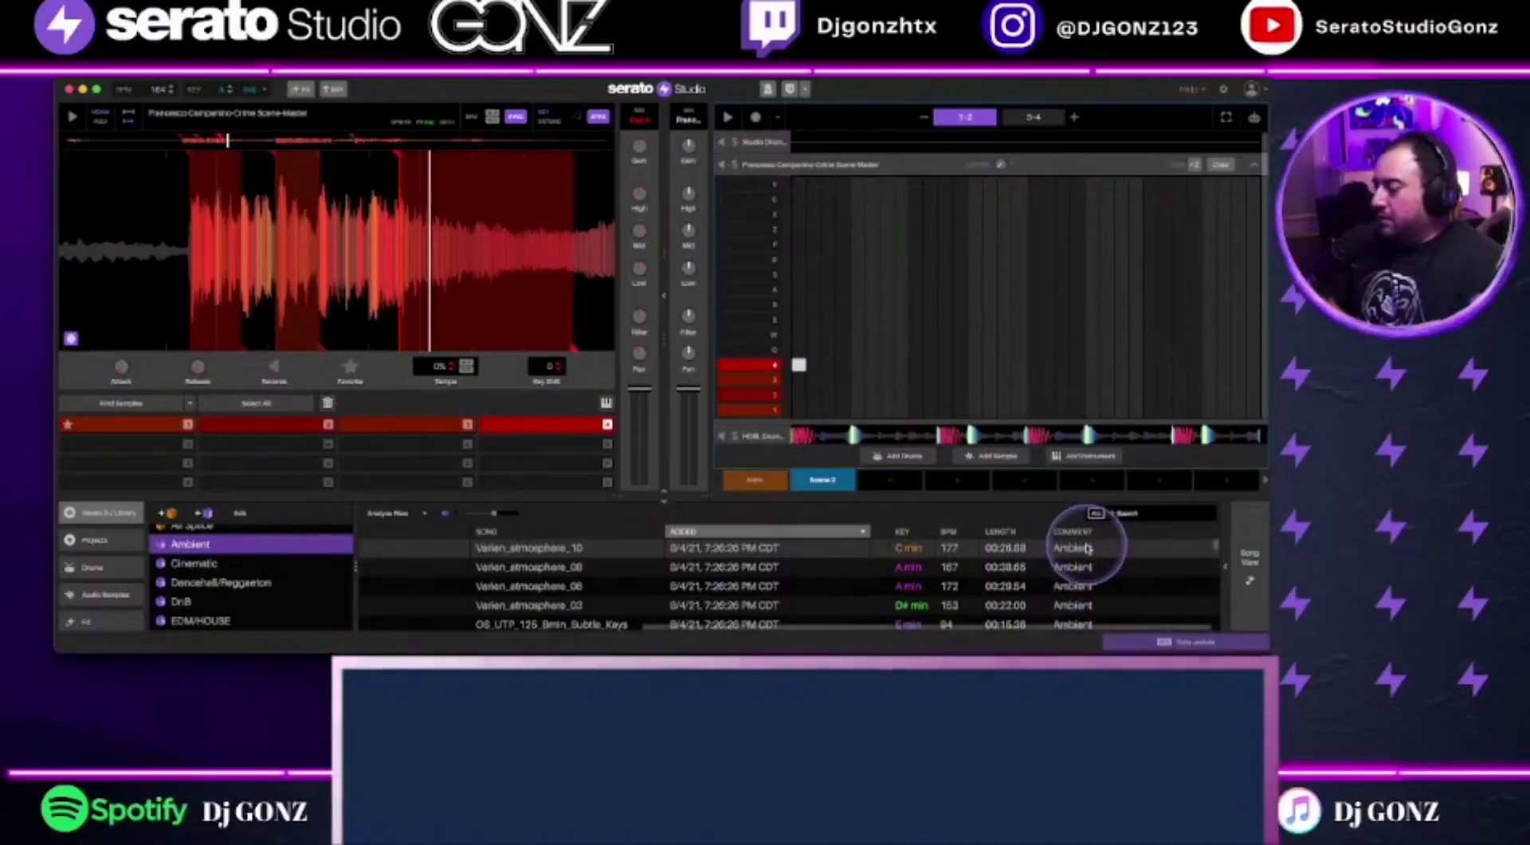
scroll(288, 586, "down", 5)
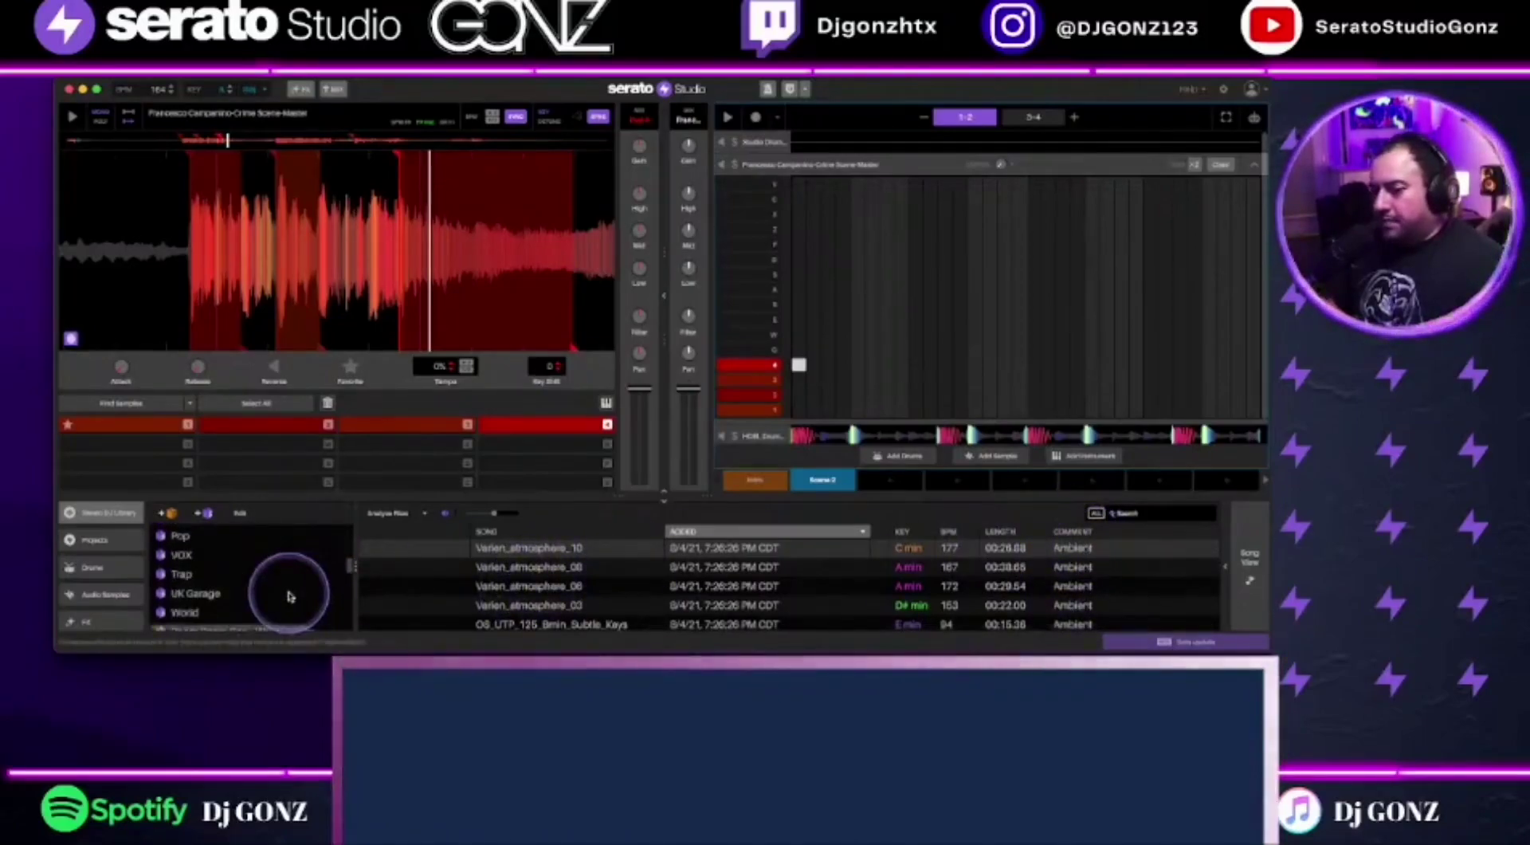
scroll(289, 596, "up", 5)
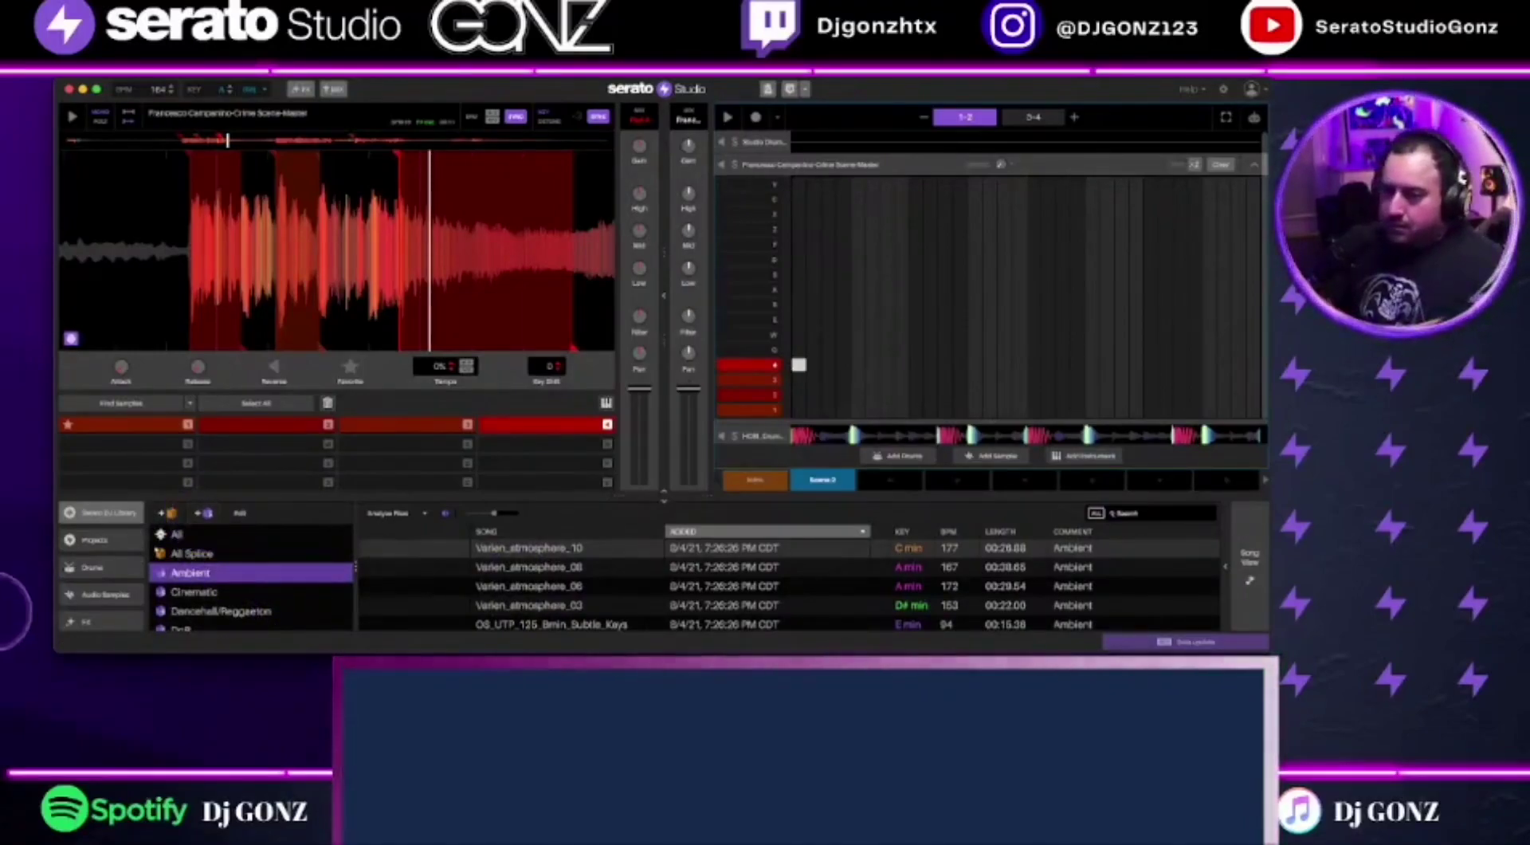
Open the Grooves smart crate in the Serato DJ Library and select the sample FF_DHG_123_drum_loop_denver_shaker.wav
left_click(97, 542)
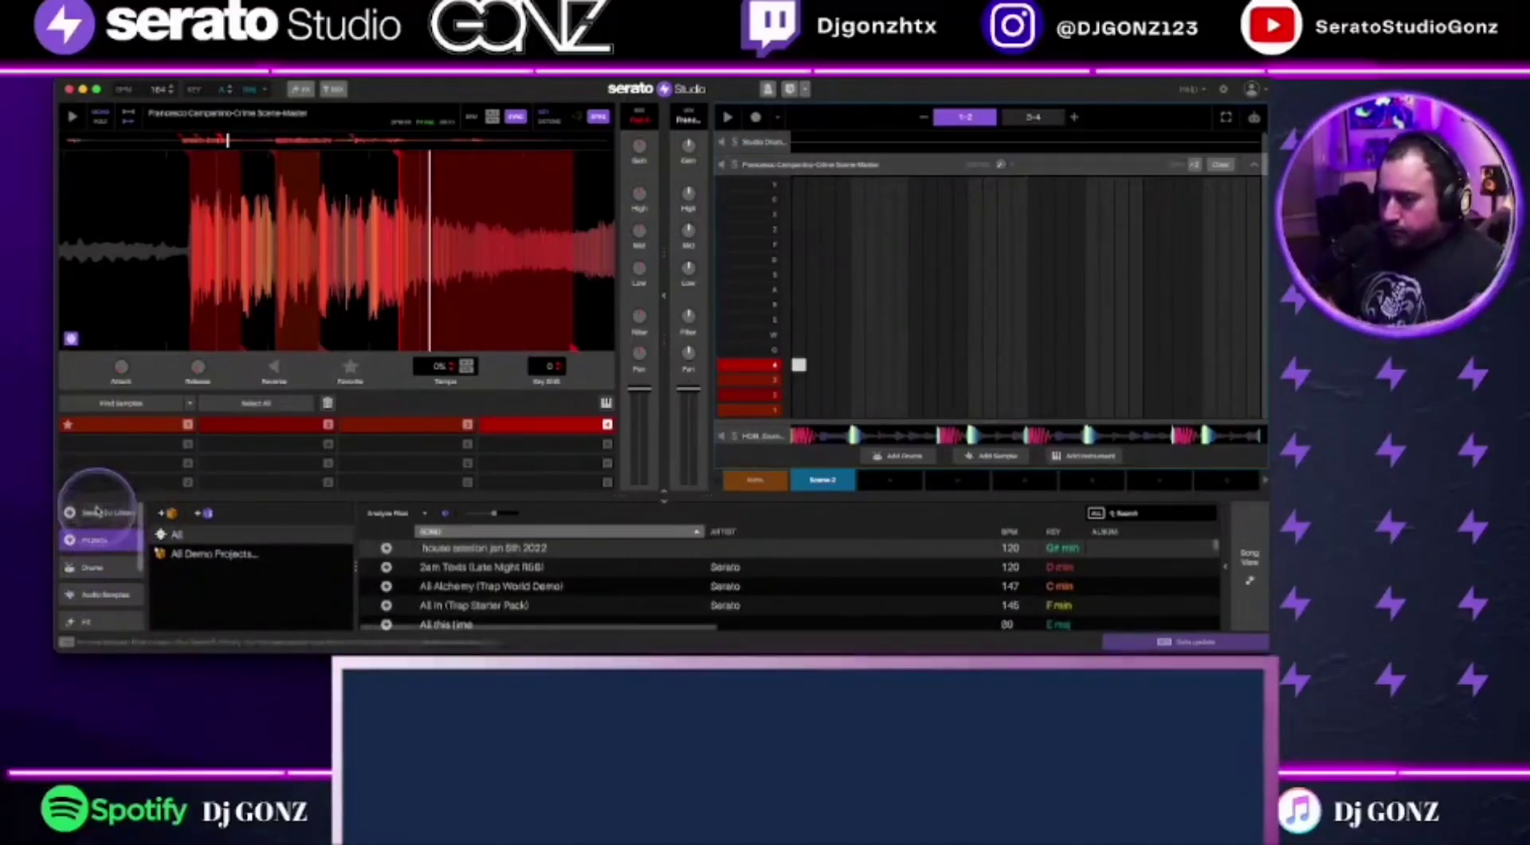
left_click(104, 512)
scroll(231, 582, "down", 2)
scroll(237, 582, "down", 5)
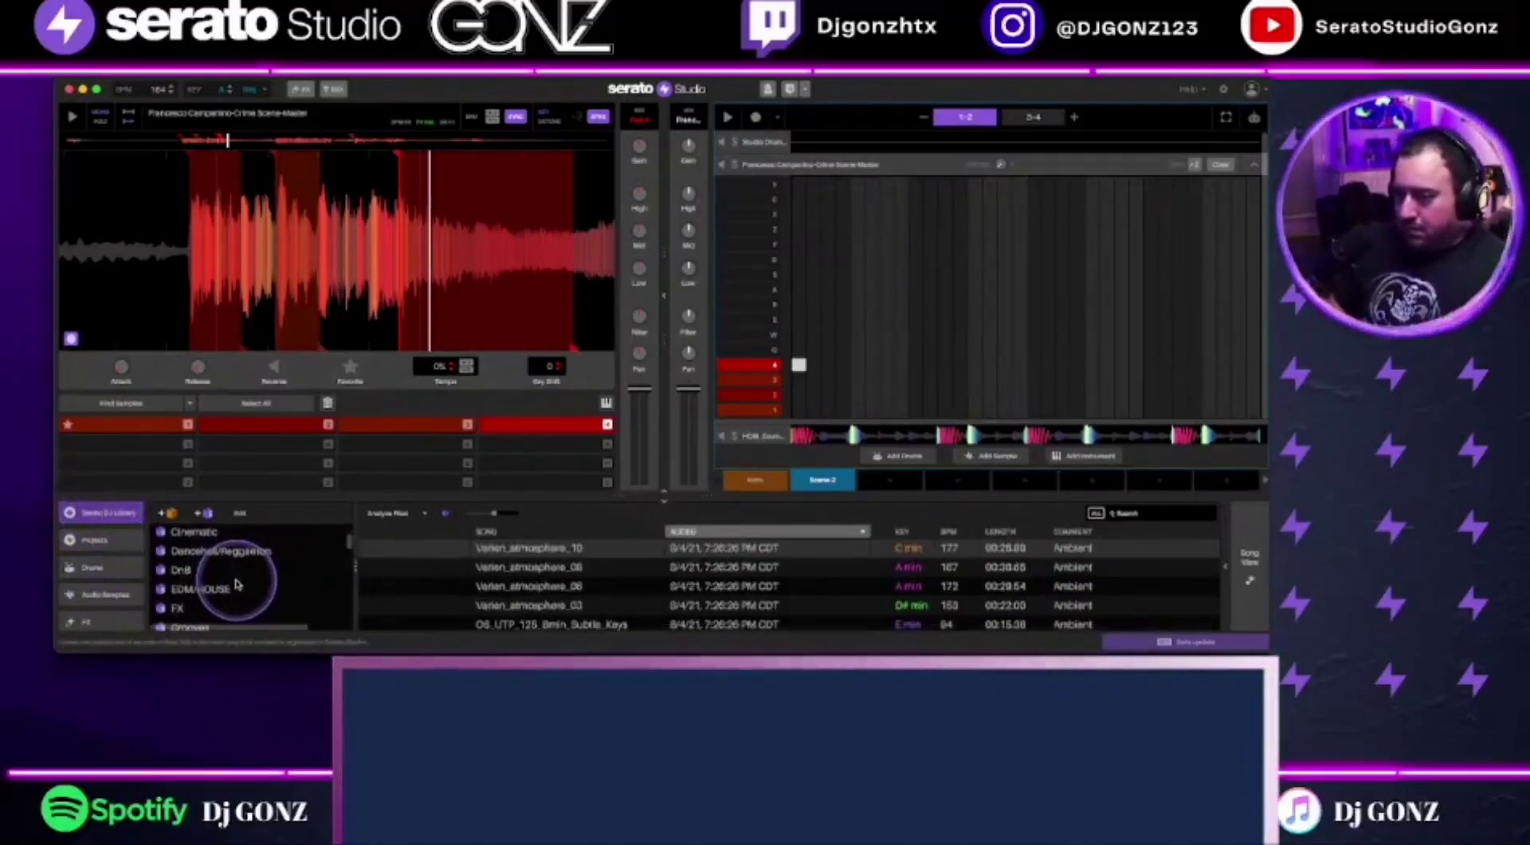
left_click(209, 542)
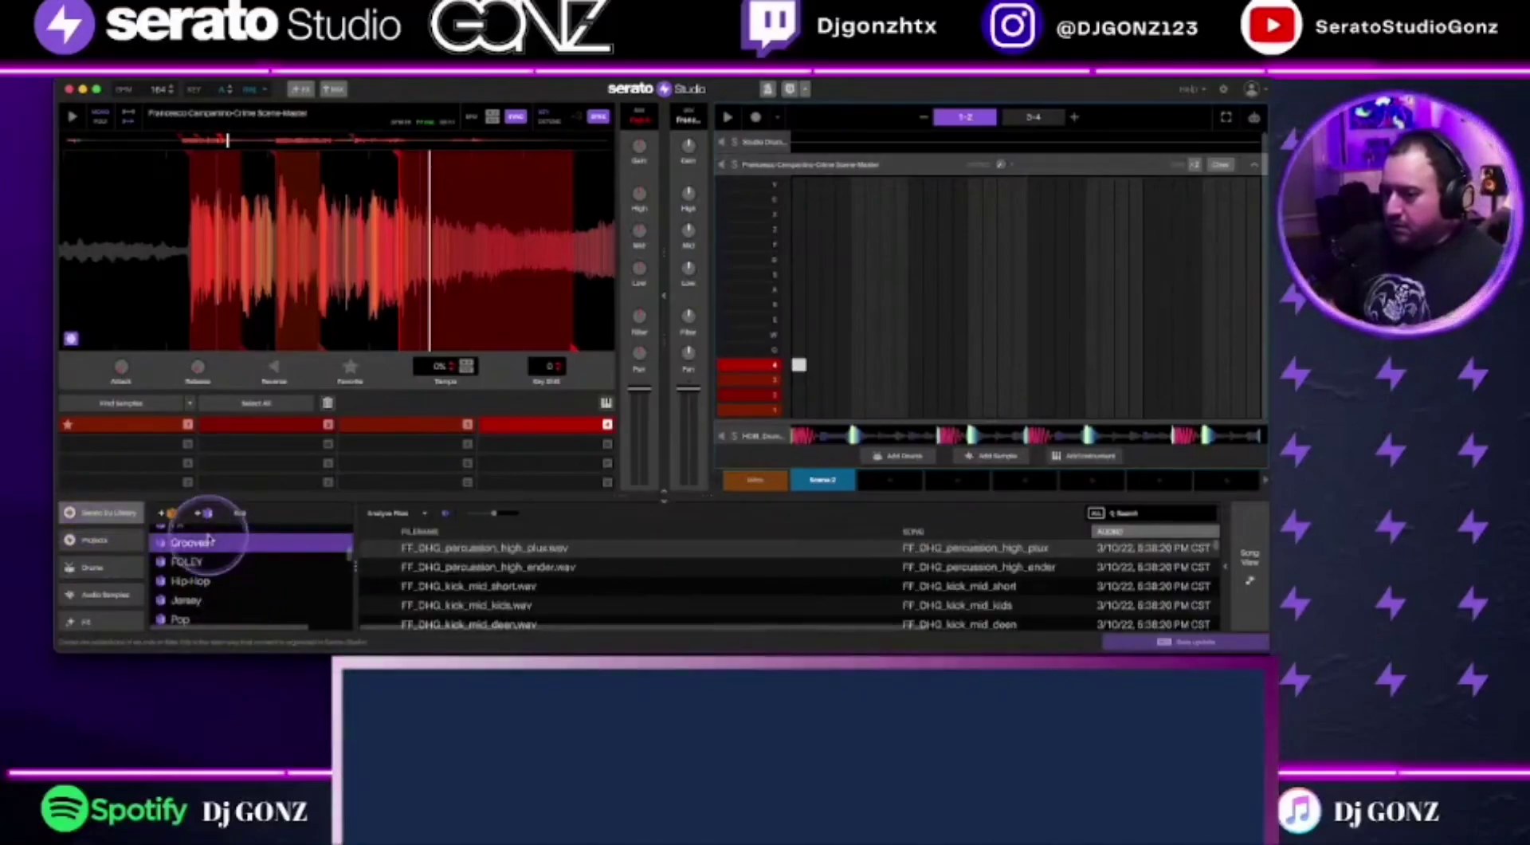
scroll(683, 602, "down", 5)
left_click(683, 596)
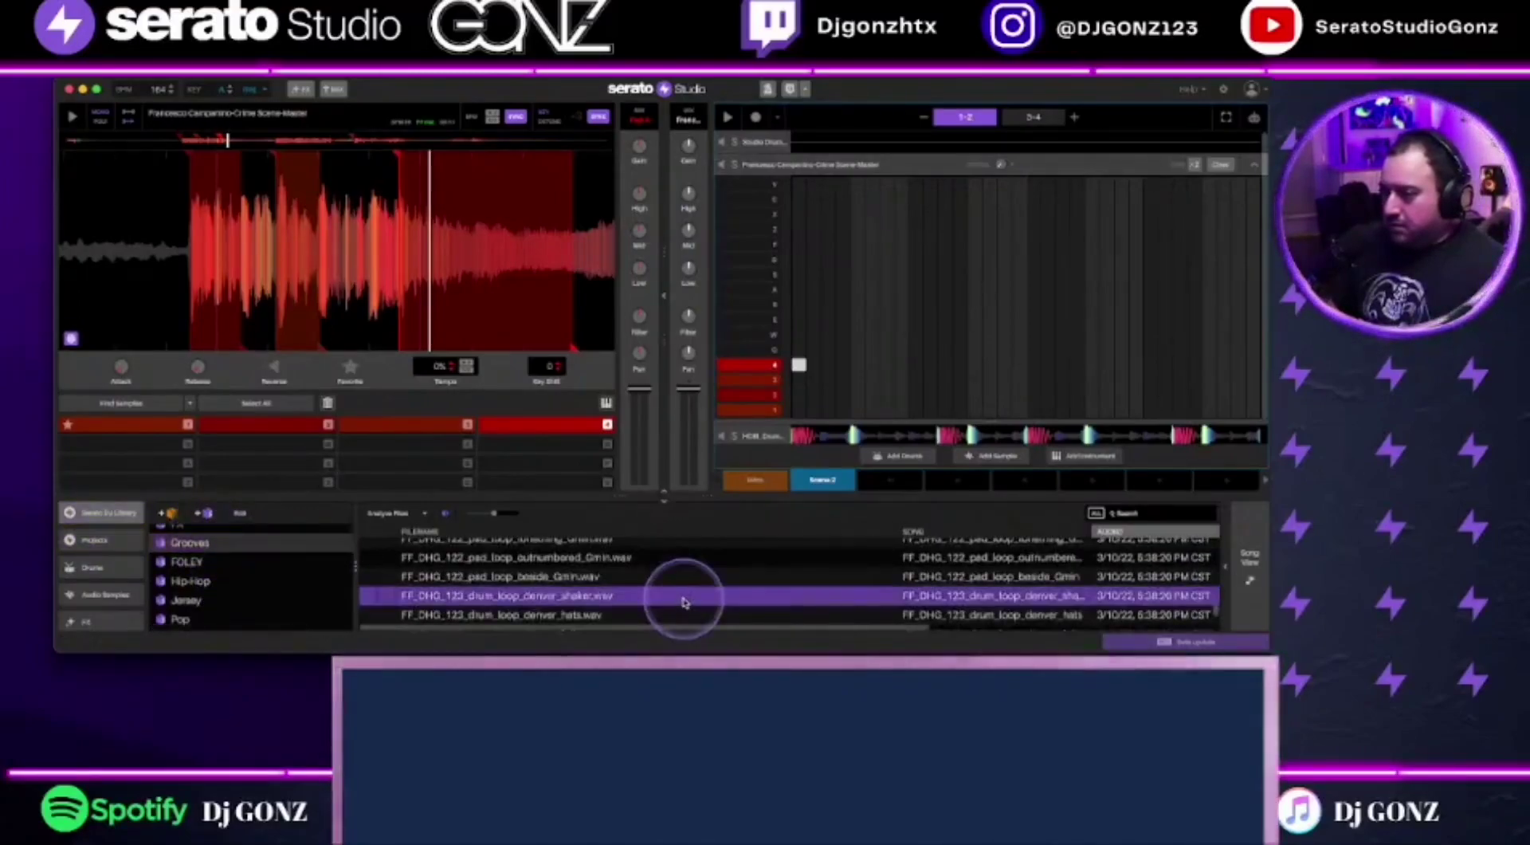
Examine the Comment tags of the Grooves samples and look through the library's crates
scroll(255, 614, "down", 5)
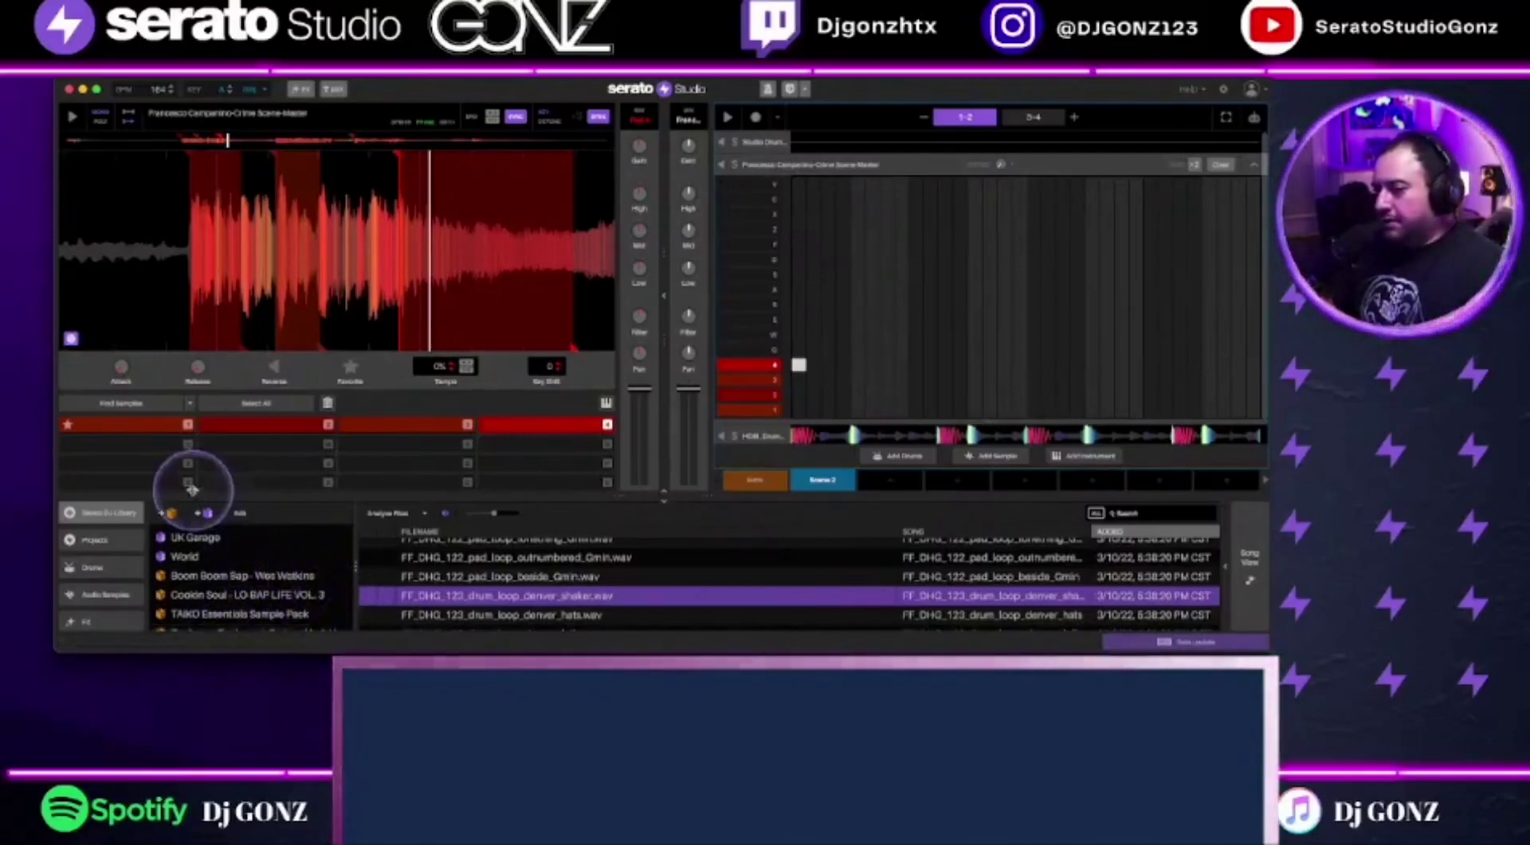
left_click_drag(422, 627, 811, 611)
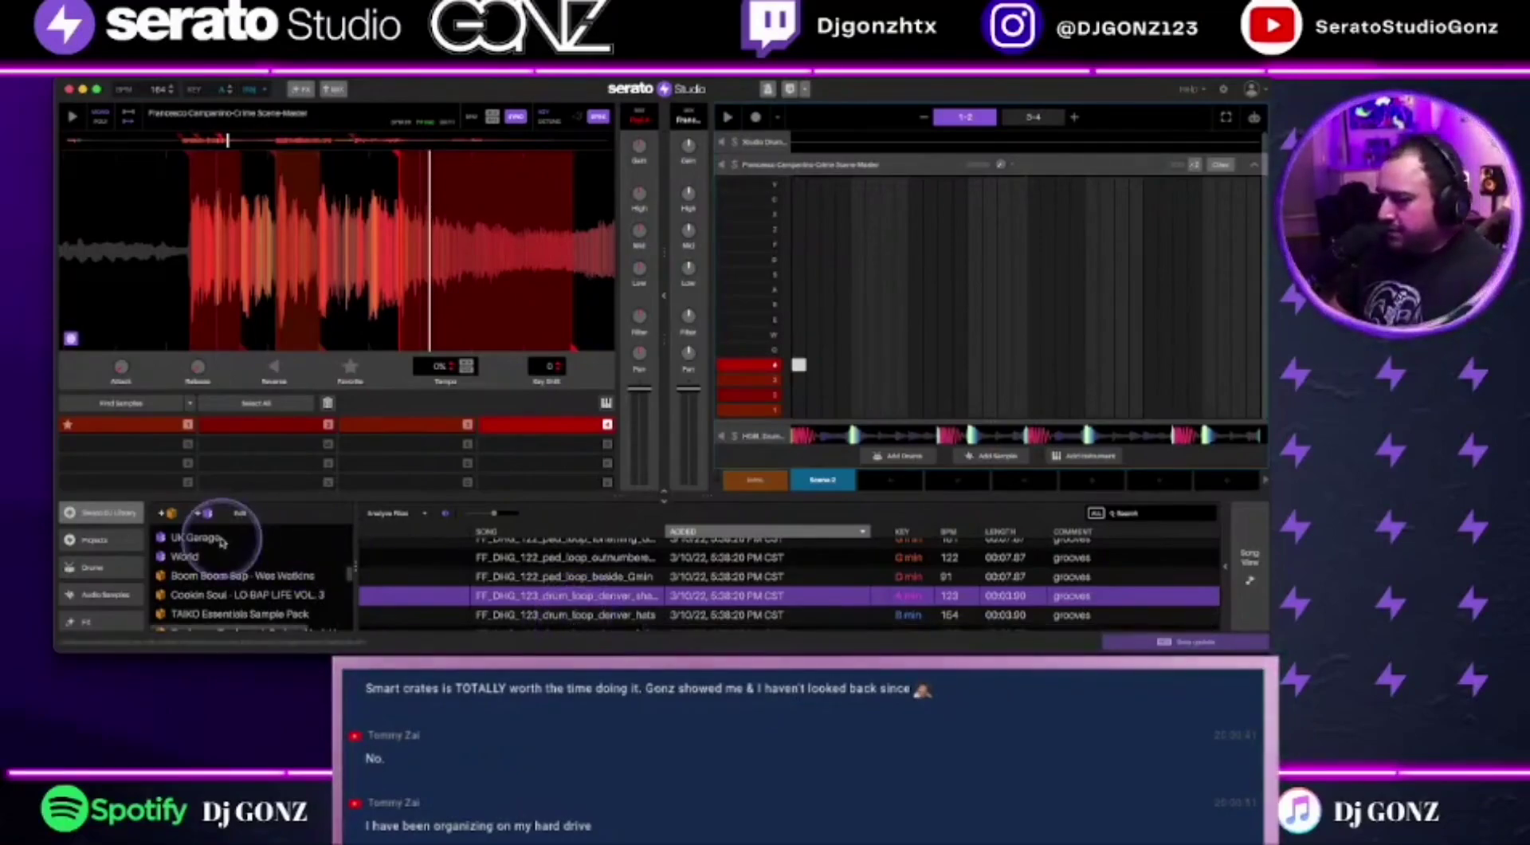
scroll(262, 597, "down", 1)
scroll(261, 599, "up", 10)
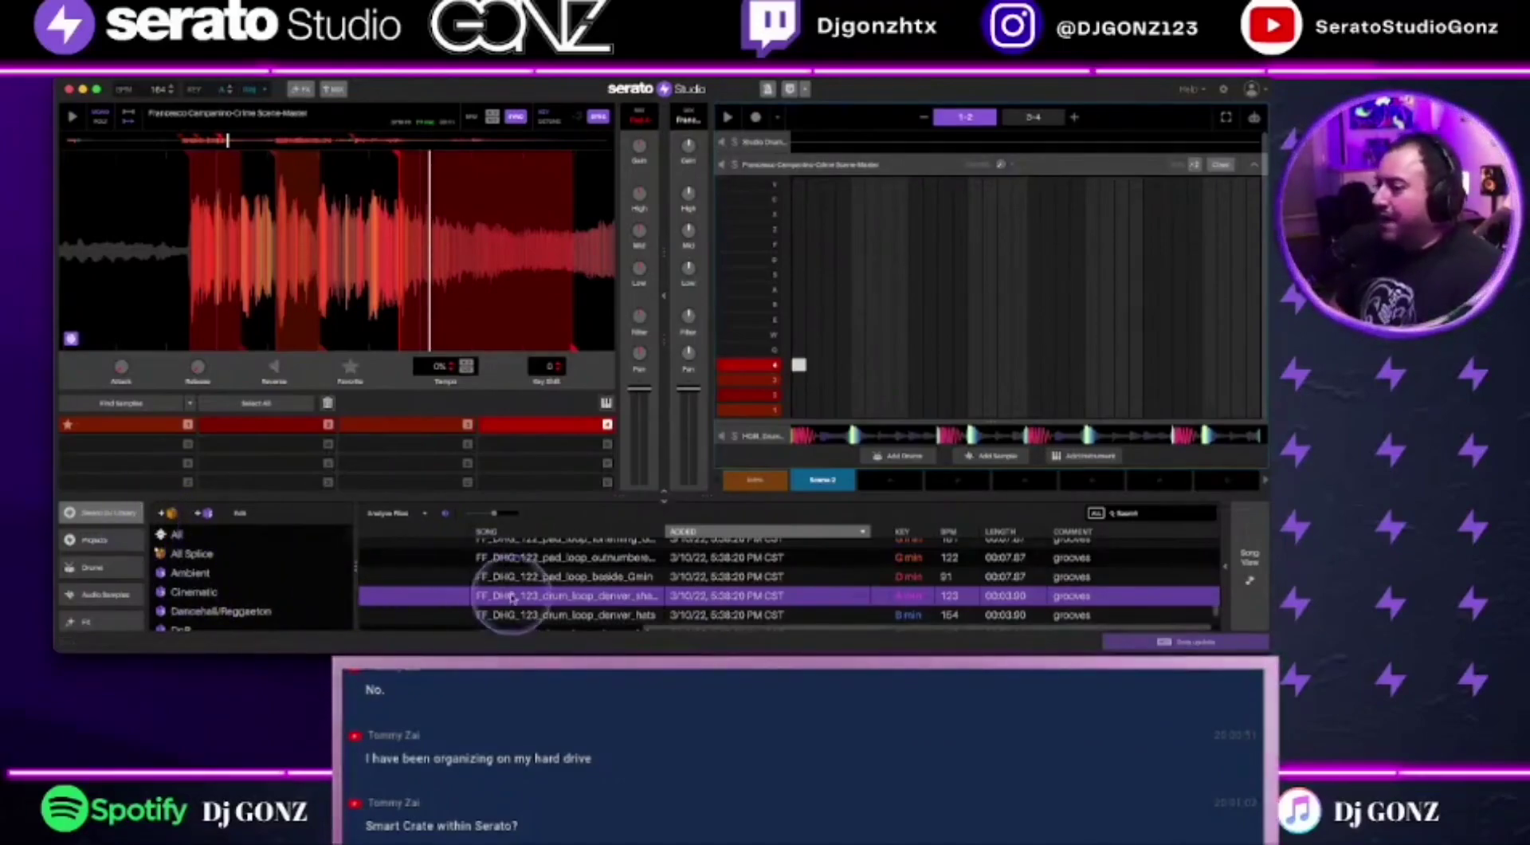
scroll(495, 582, "down", 3)
scroll(509, 594, "up", 1)
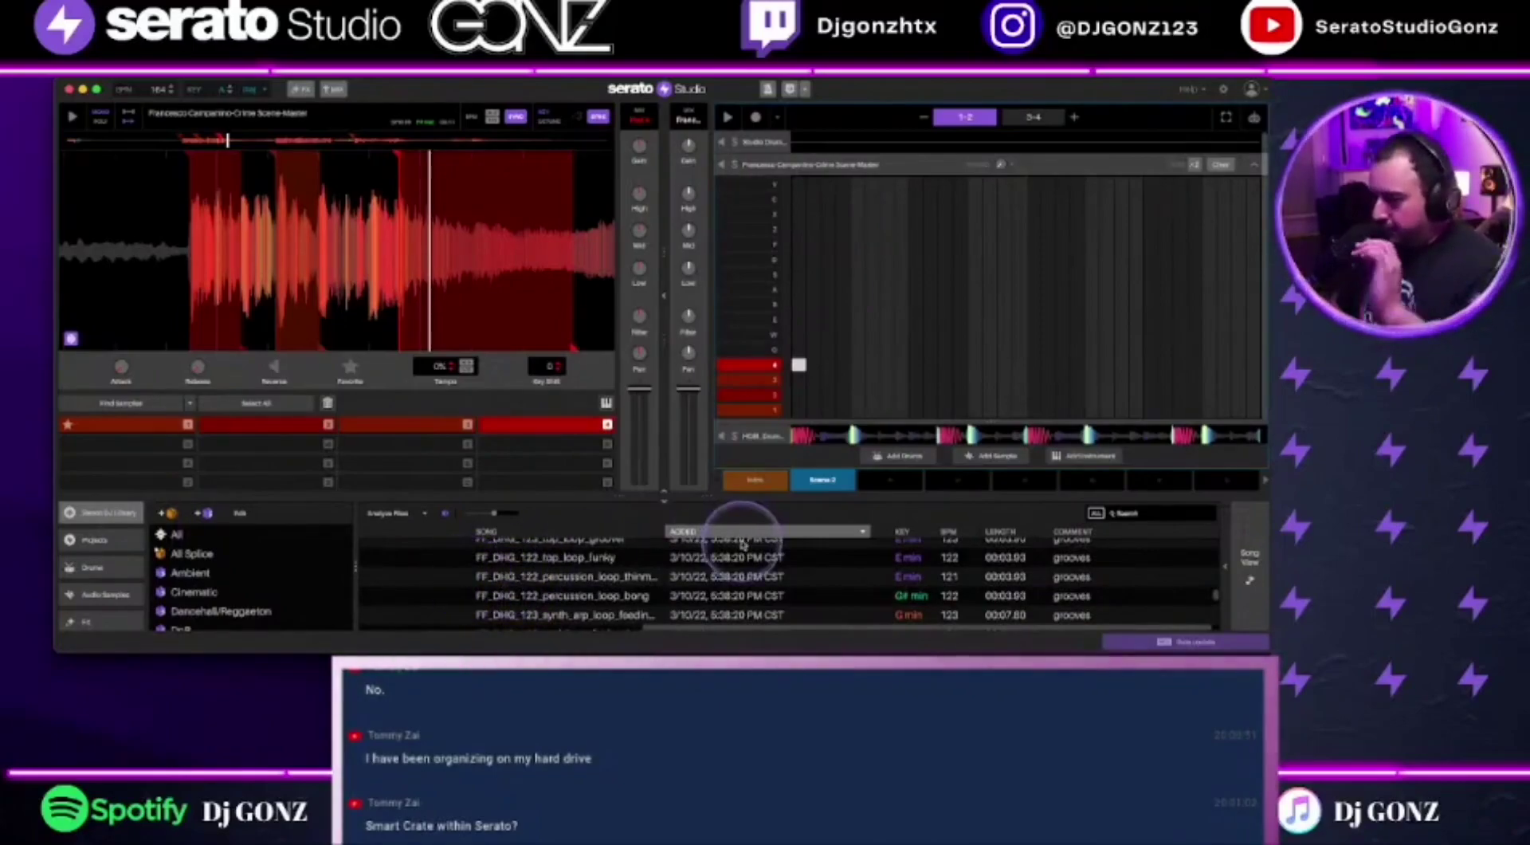
Widen the Song column of the Grooves sample list and look through the sample names
left_click_drag(677, 532, 759, 532)
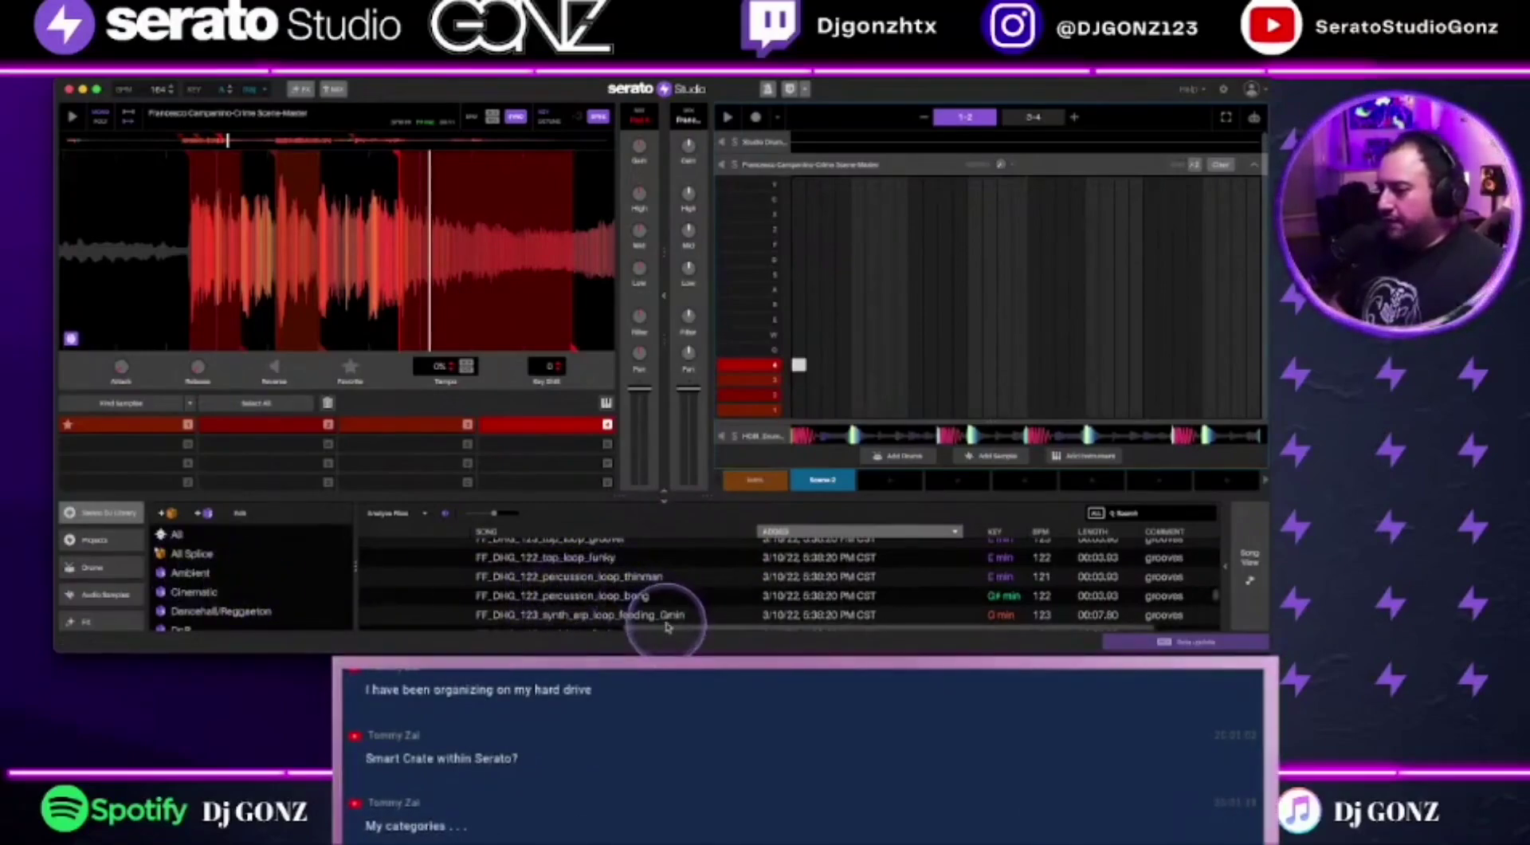
left_click_drag(665, 627, 648, 580)
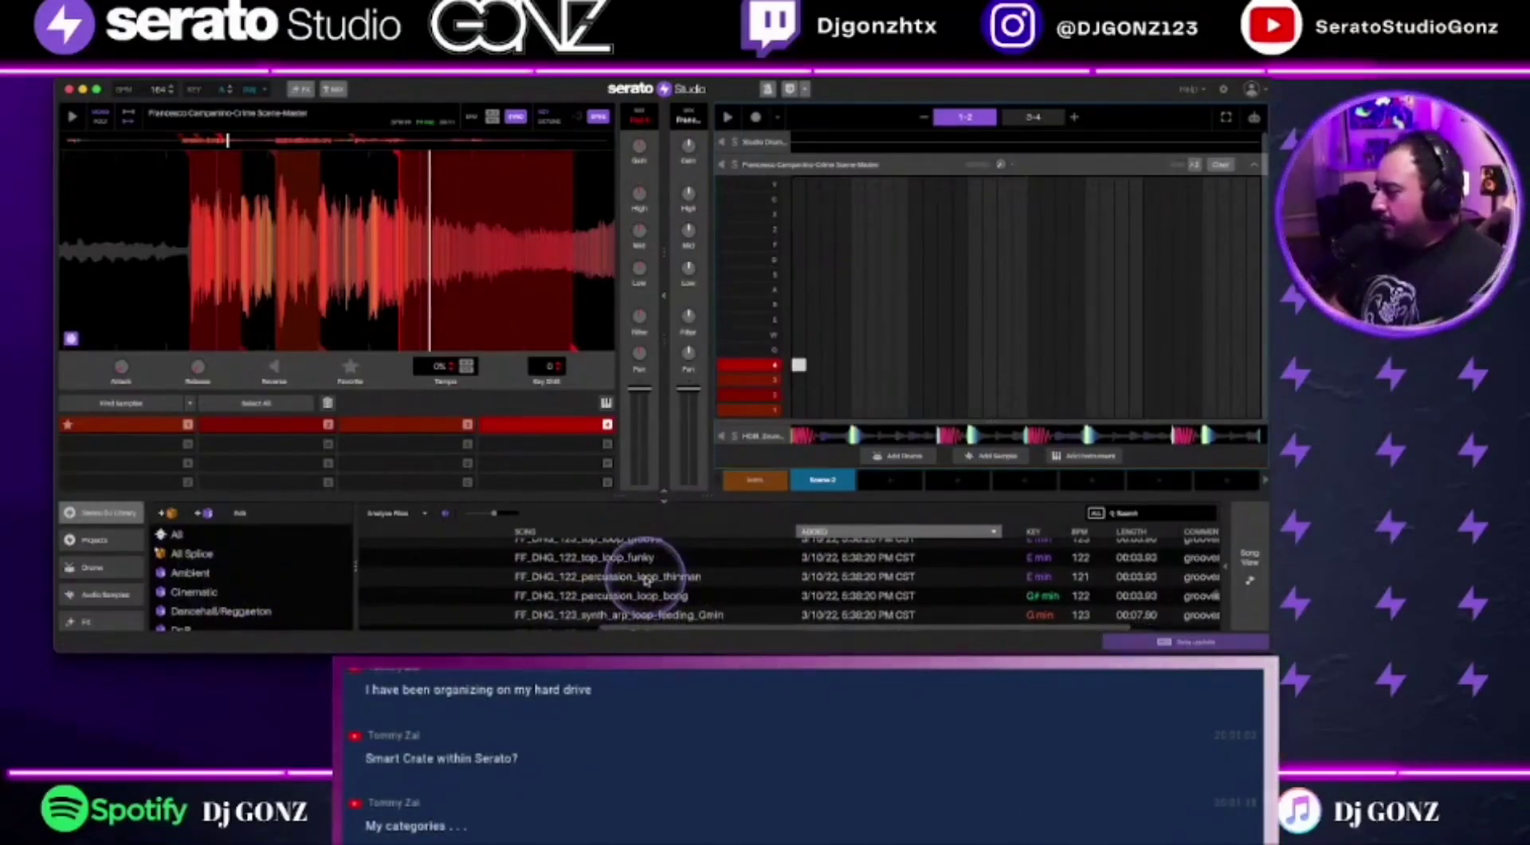
scroll(646, 580, "down", 10)
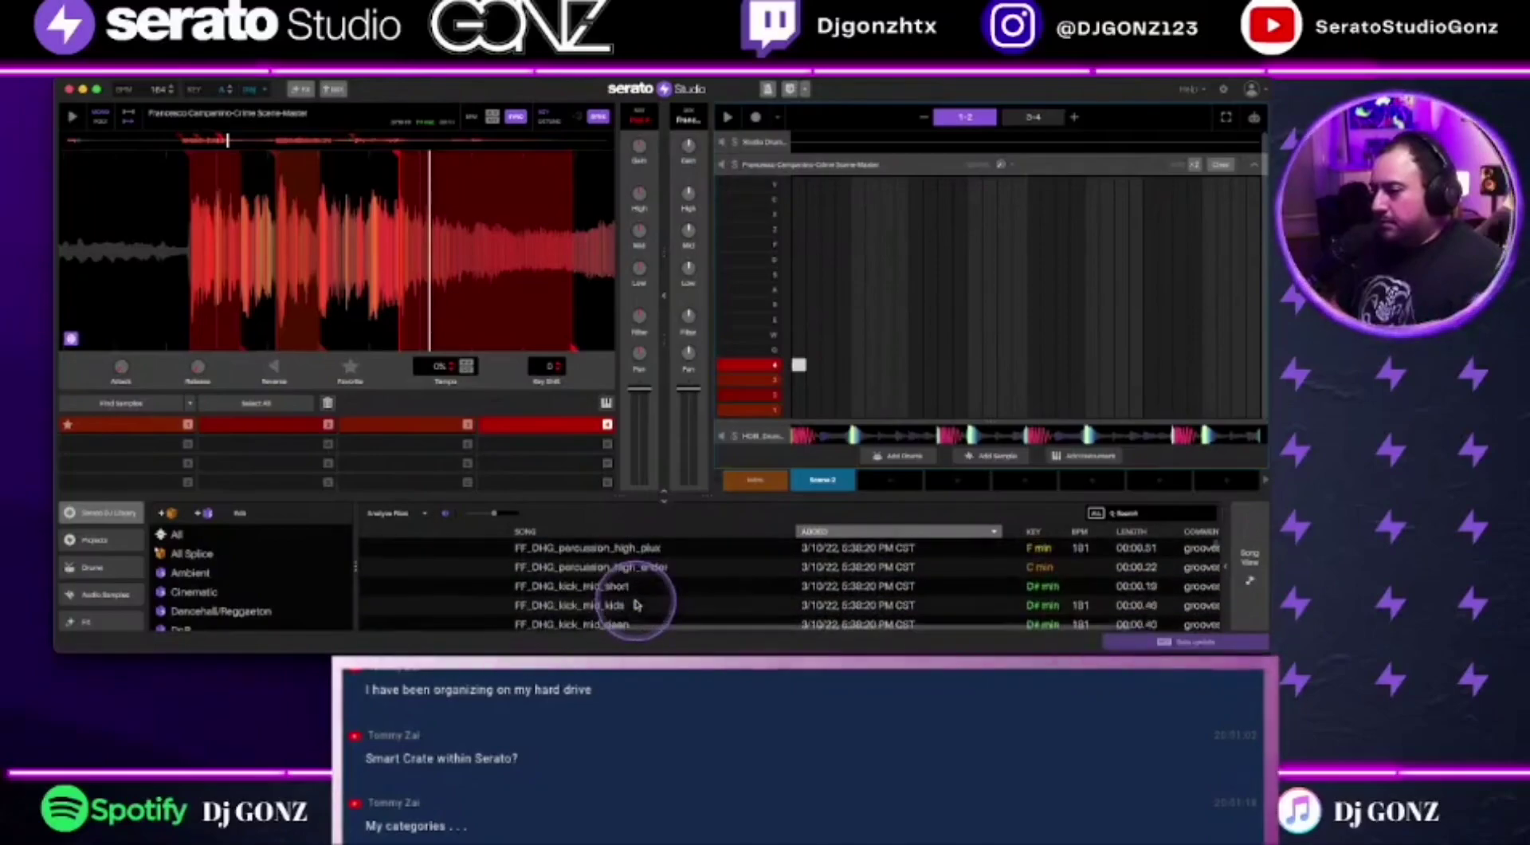
scroll(630, 597, "down", 3)
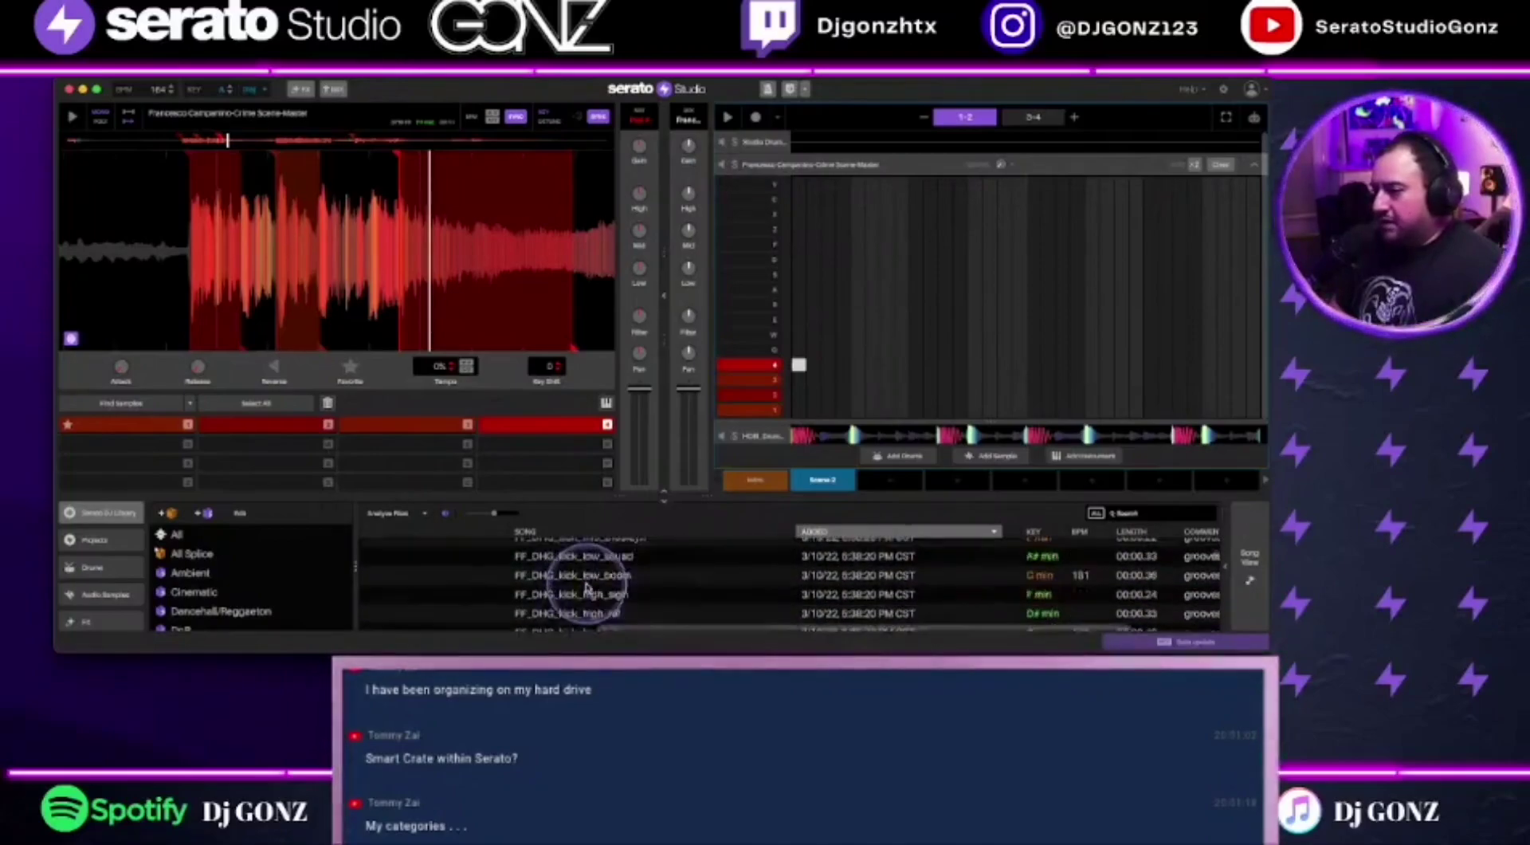
Show the All collection of the Serato DJ Library and look over the genre smart crates
left_click(167, 539)
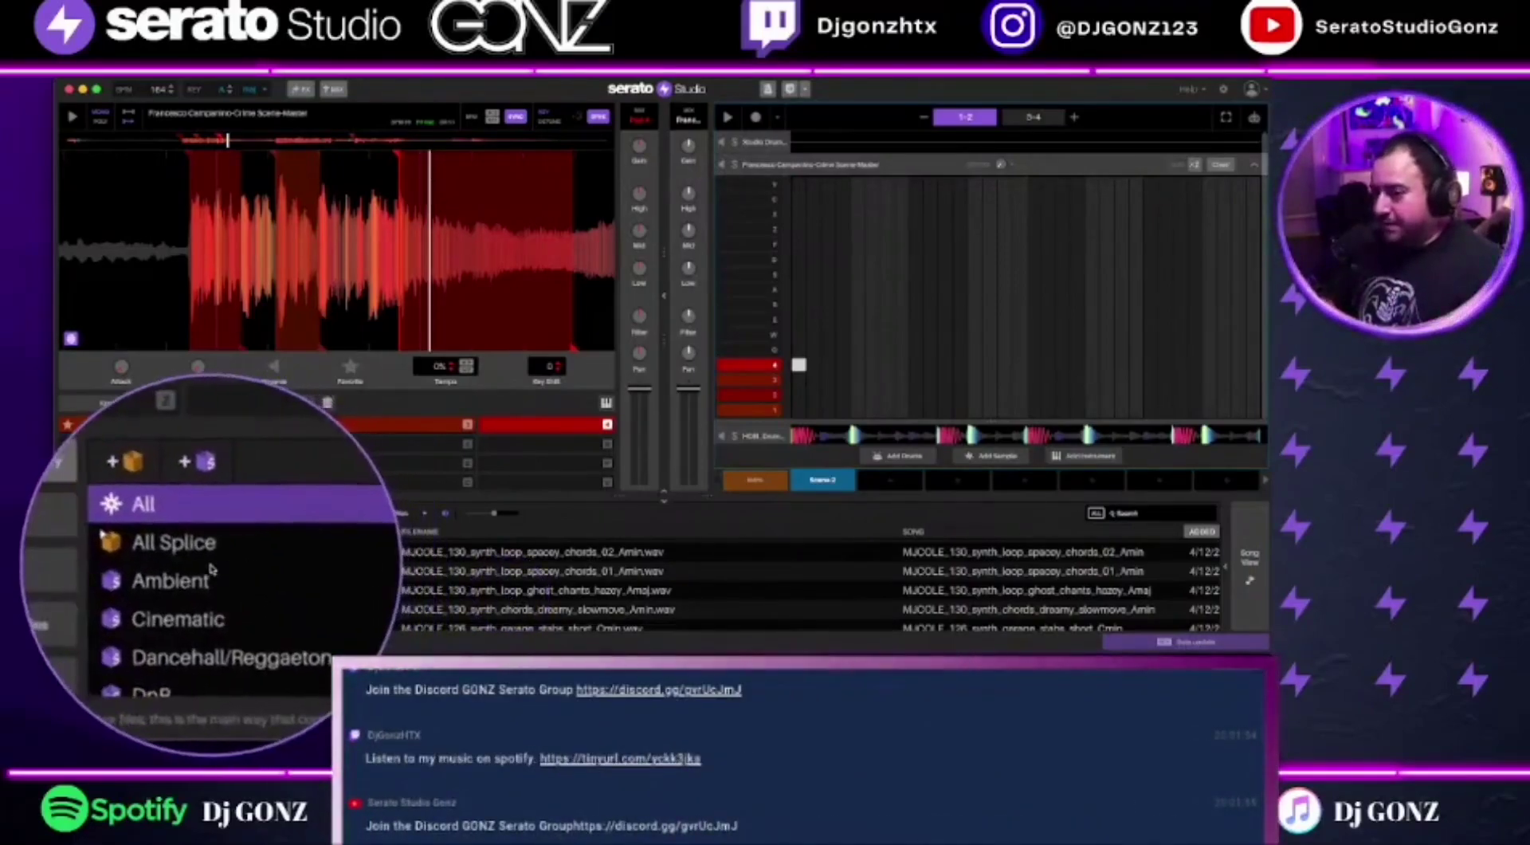
scroll(211, 568, "down", 2)
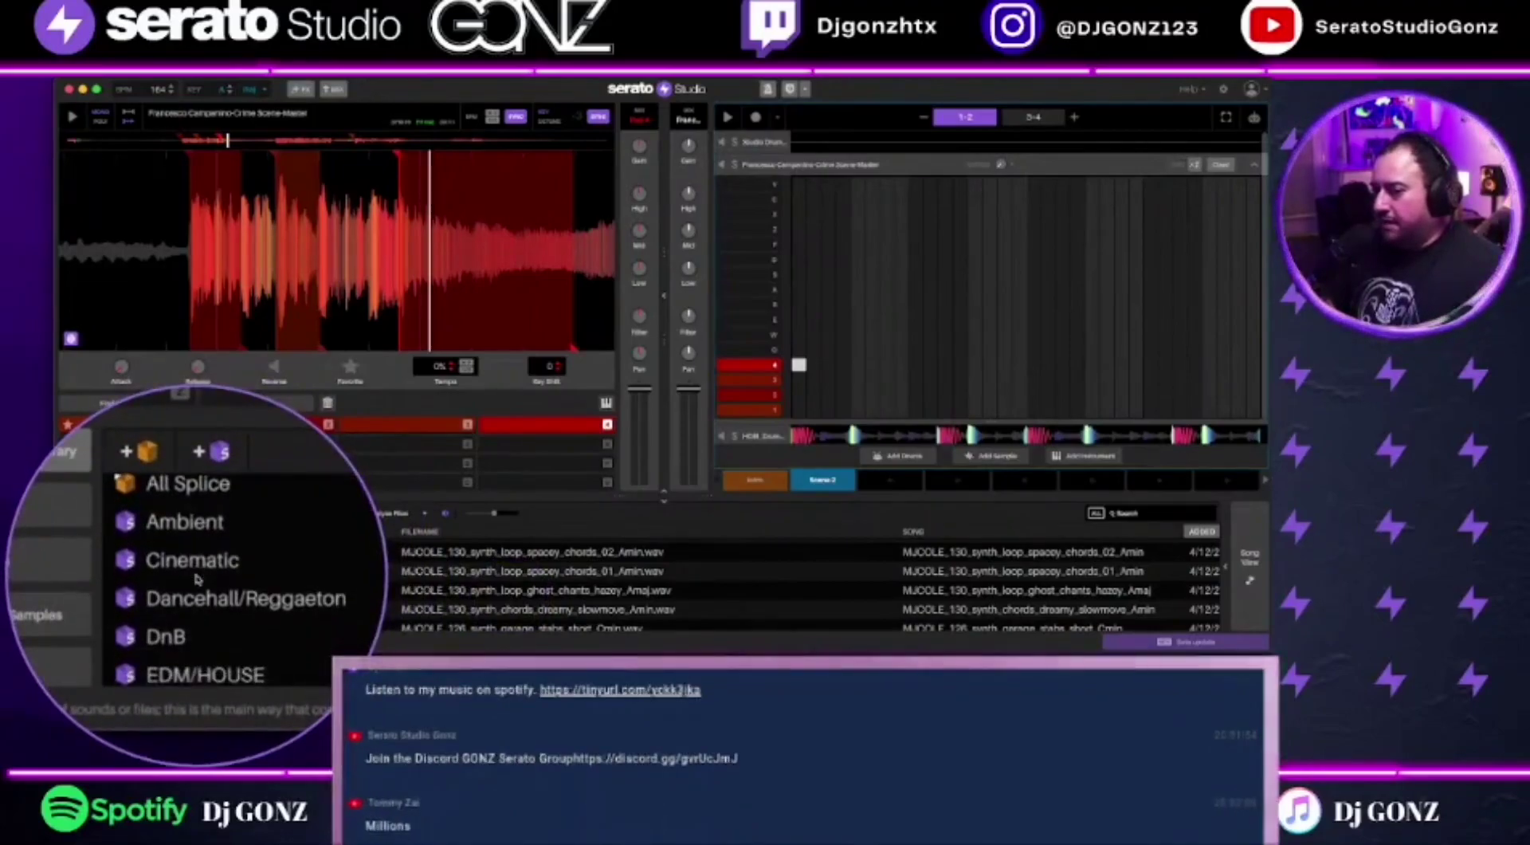
scroll(197, 580, "up", 1)
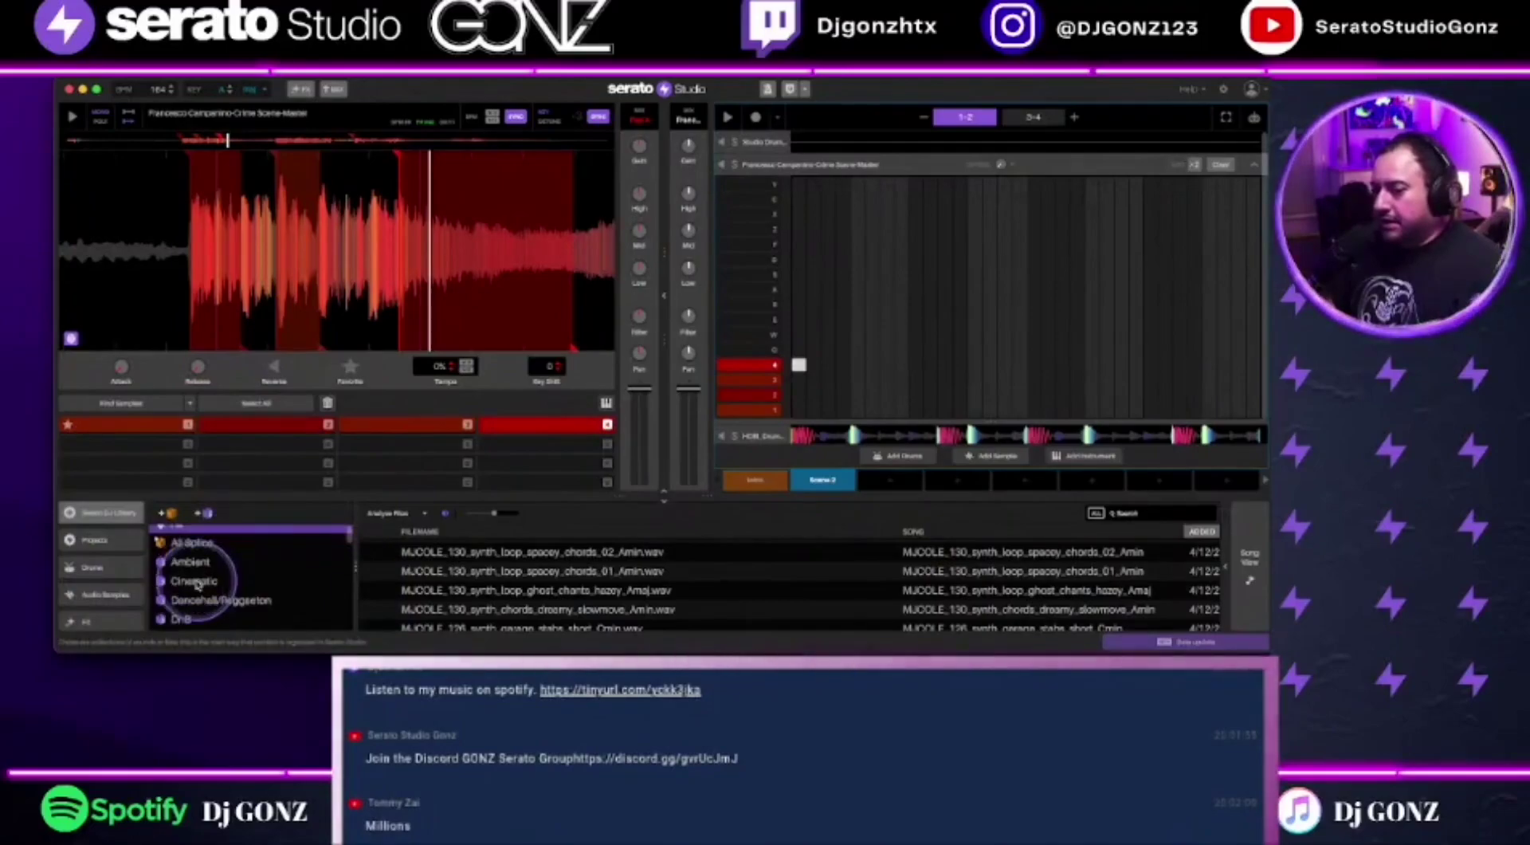
scroll(203, 576, "down", 1)
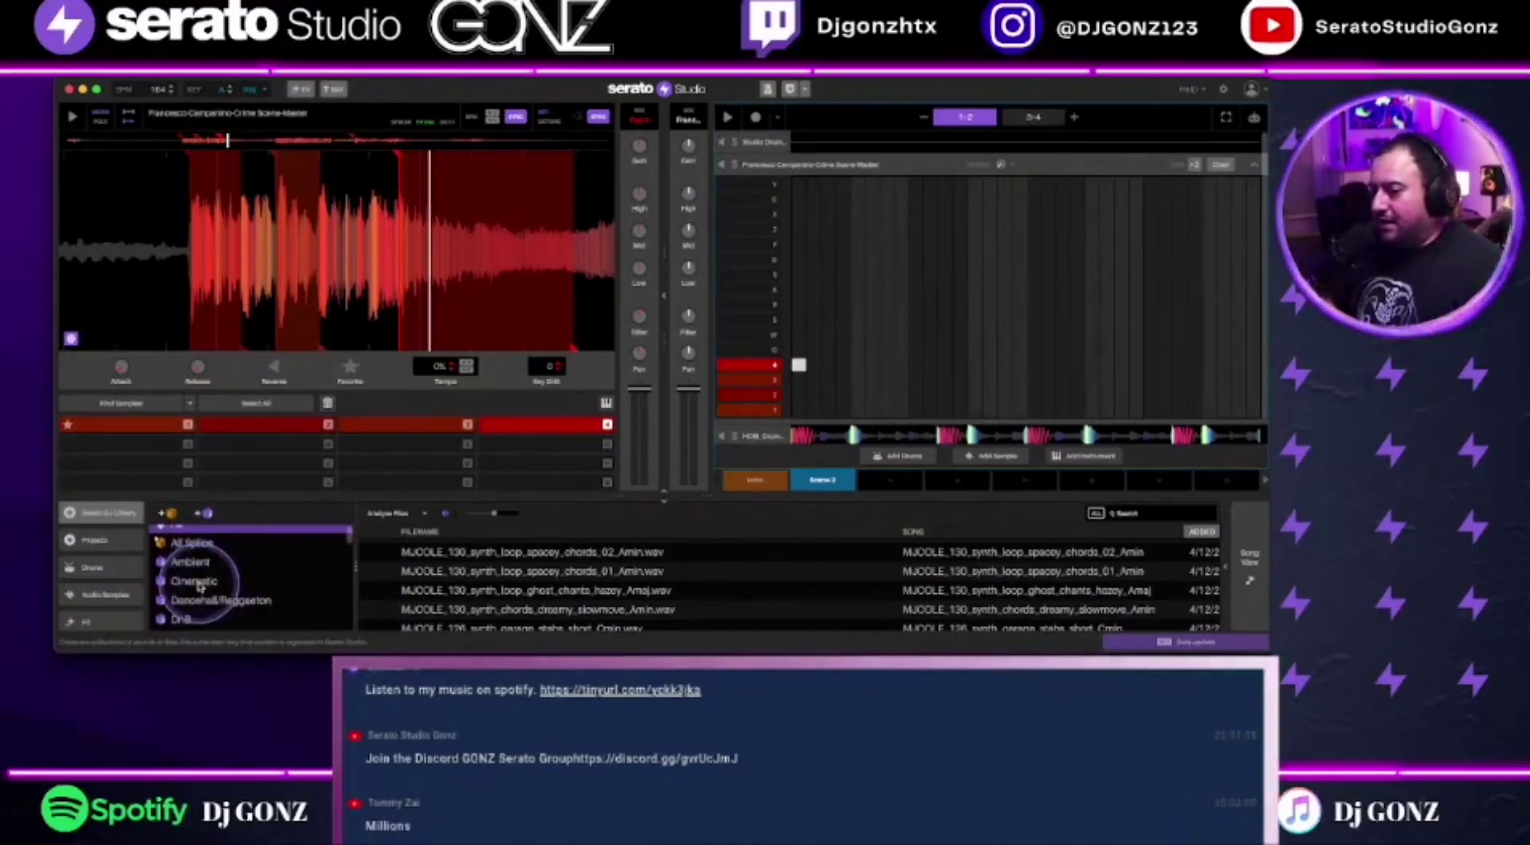
Open the Cinematic smart crate and sample its string and percussion phrases, including Varien_percussion_phrase_22_140.wav
left_click(196, 581)
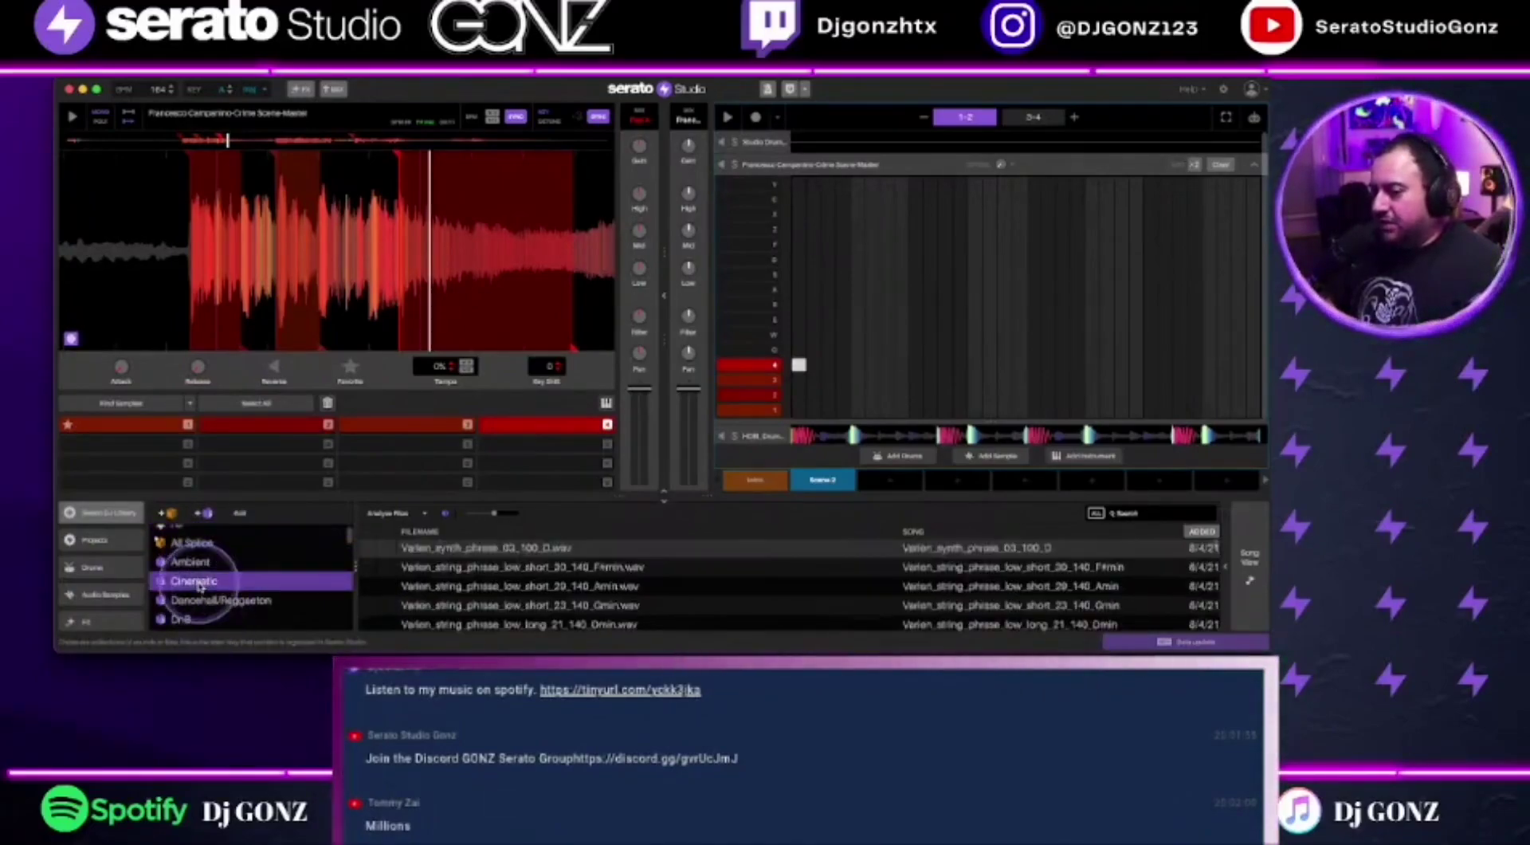
left_click(504, 592)
left_click(512, 624)
scroll(526, 614, "down", 1)
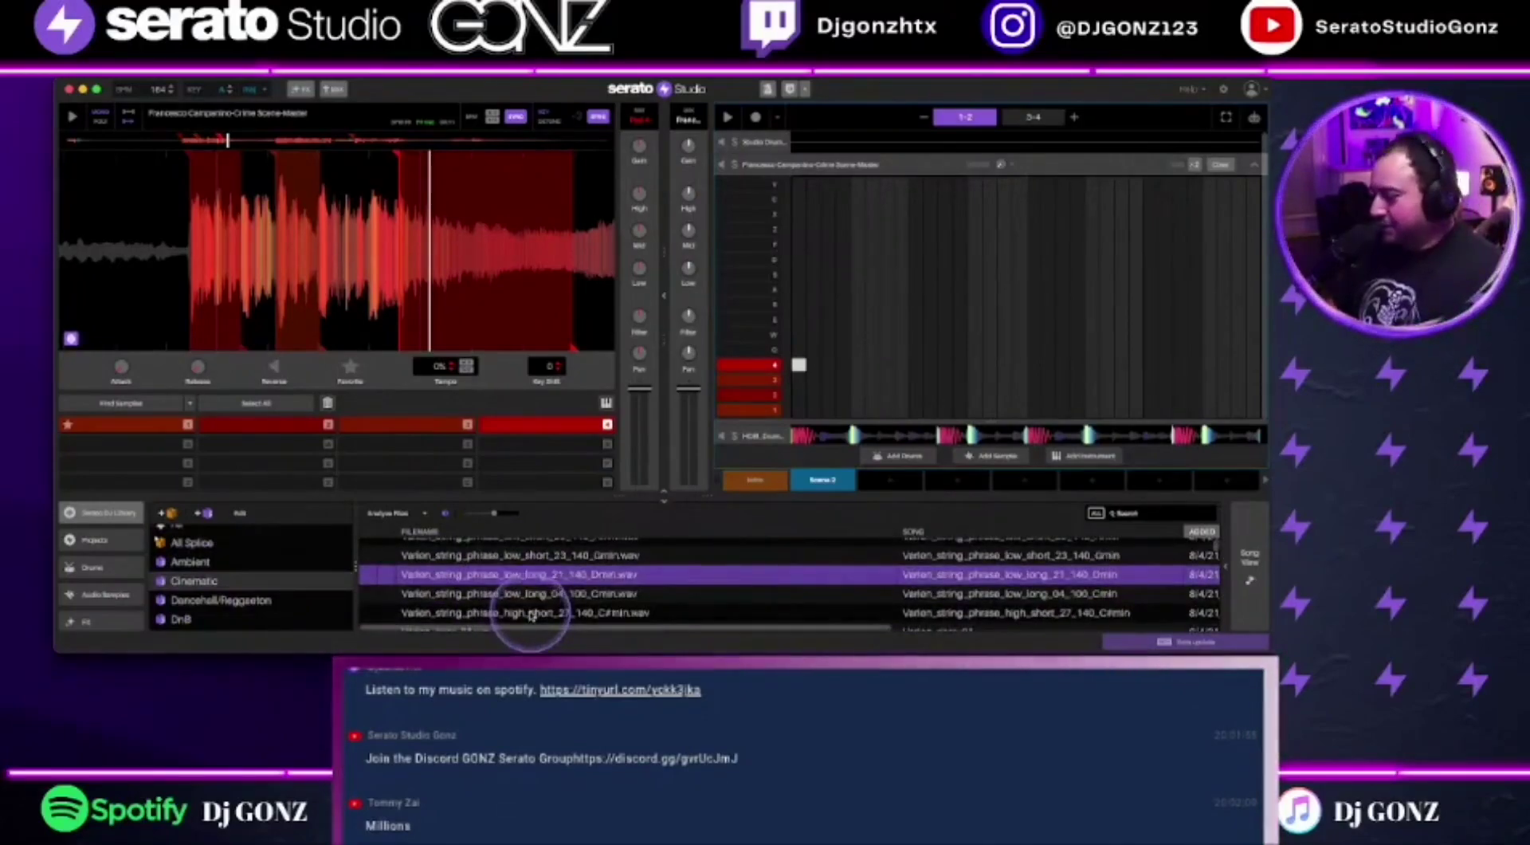
scroll(532, 614, "down", 5)
left_click(536, 603)
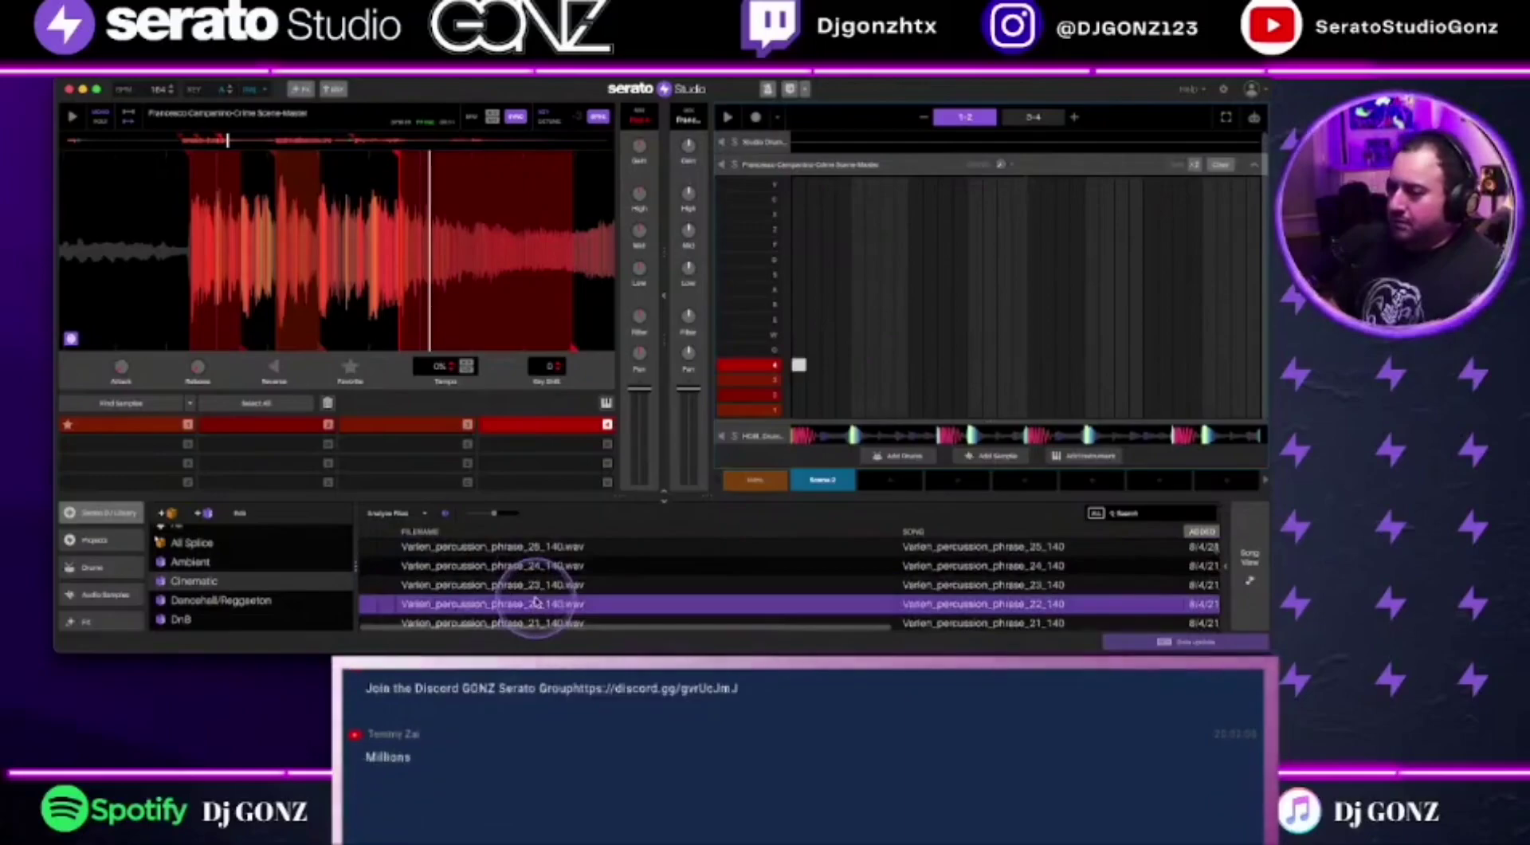
scroll(536, 603, "down", 5)
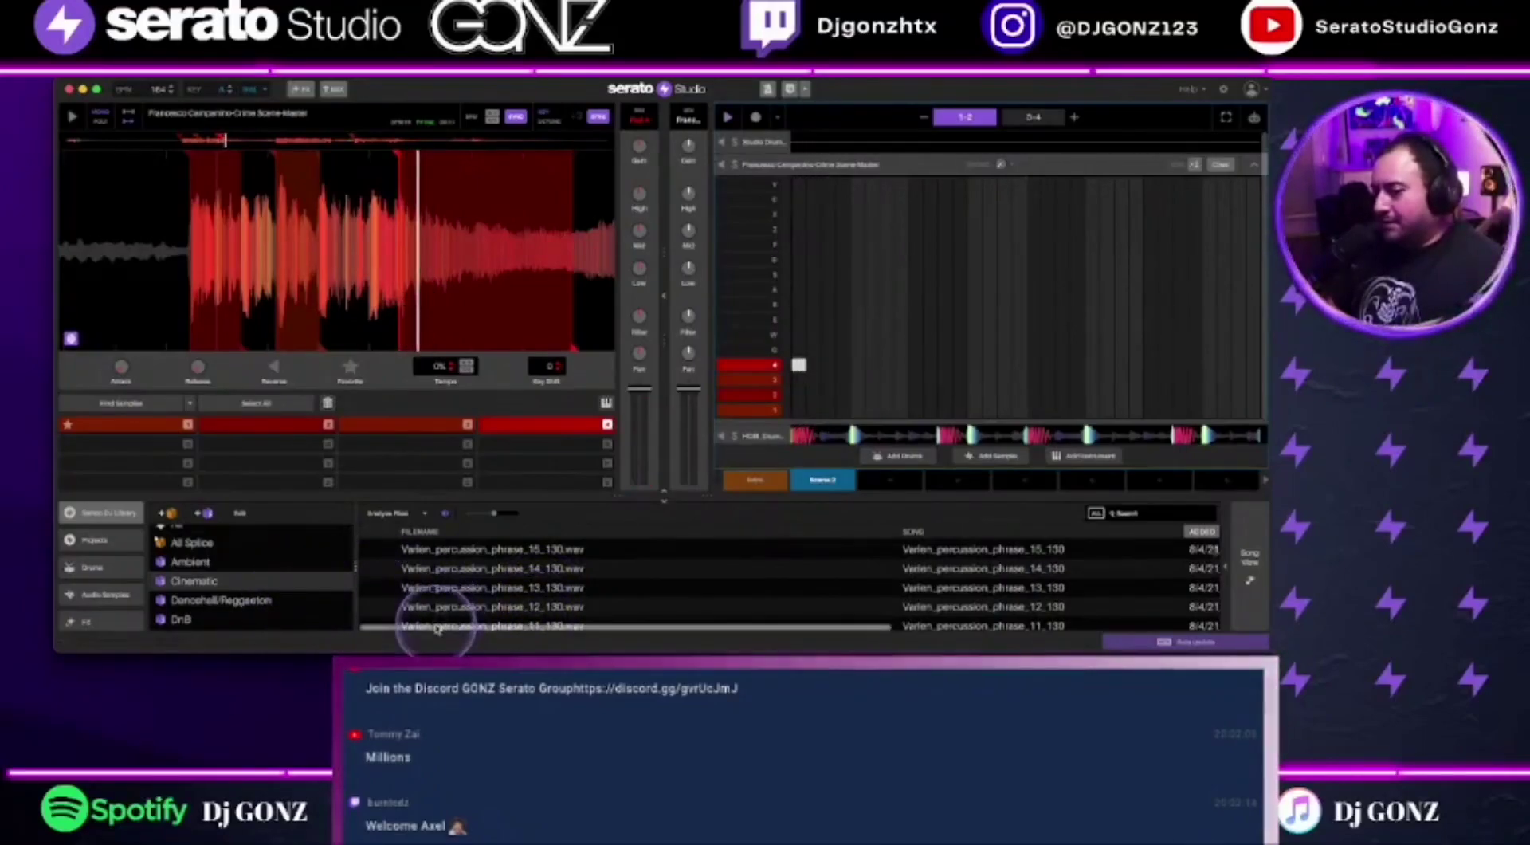
Inspect the matching rules of the Cinematic smart crate and close them without changes
right_click(194, 582)
left_click(208, 522)
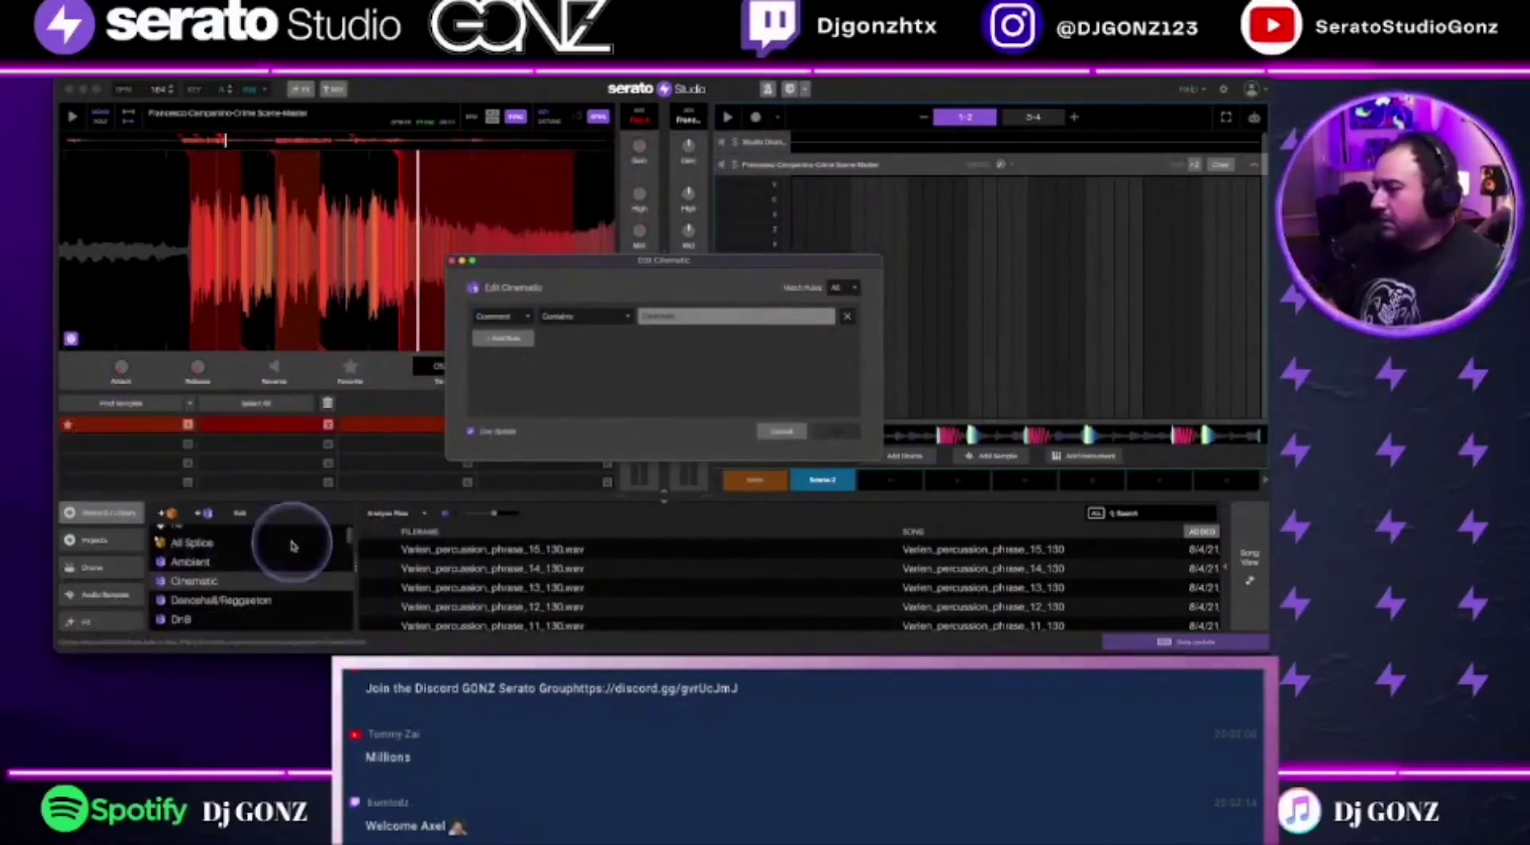
left_click(782, 431)
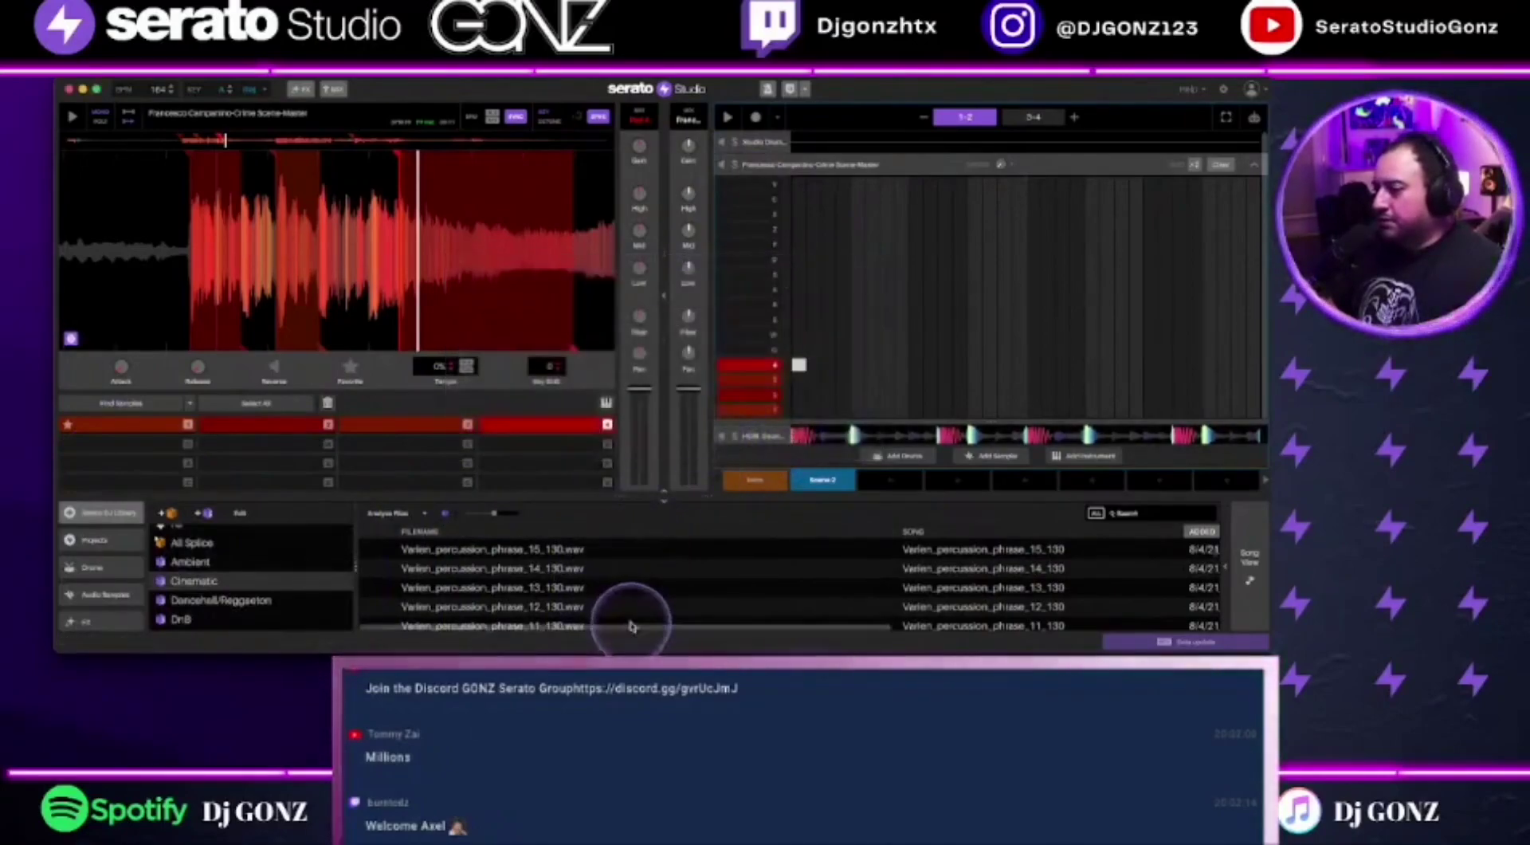
Return to the All collection and browse through its sample files
scroll(207, 590, "up", 1)
left_click(228, 539)
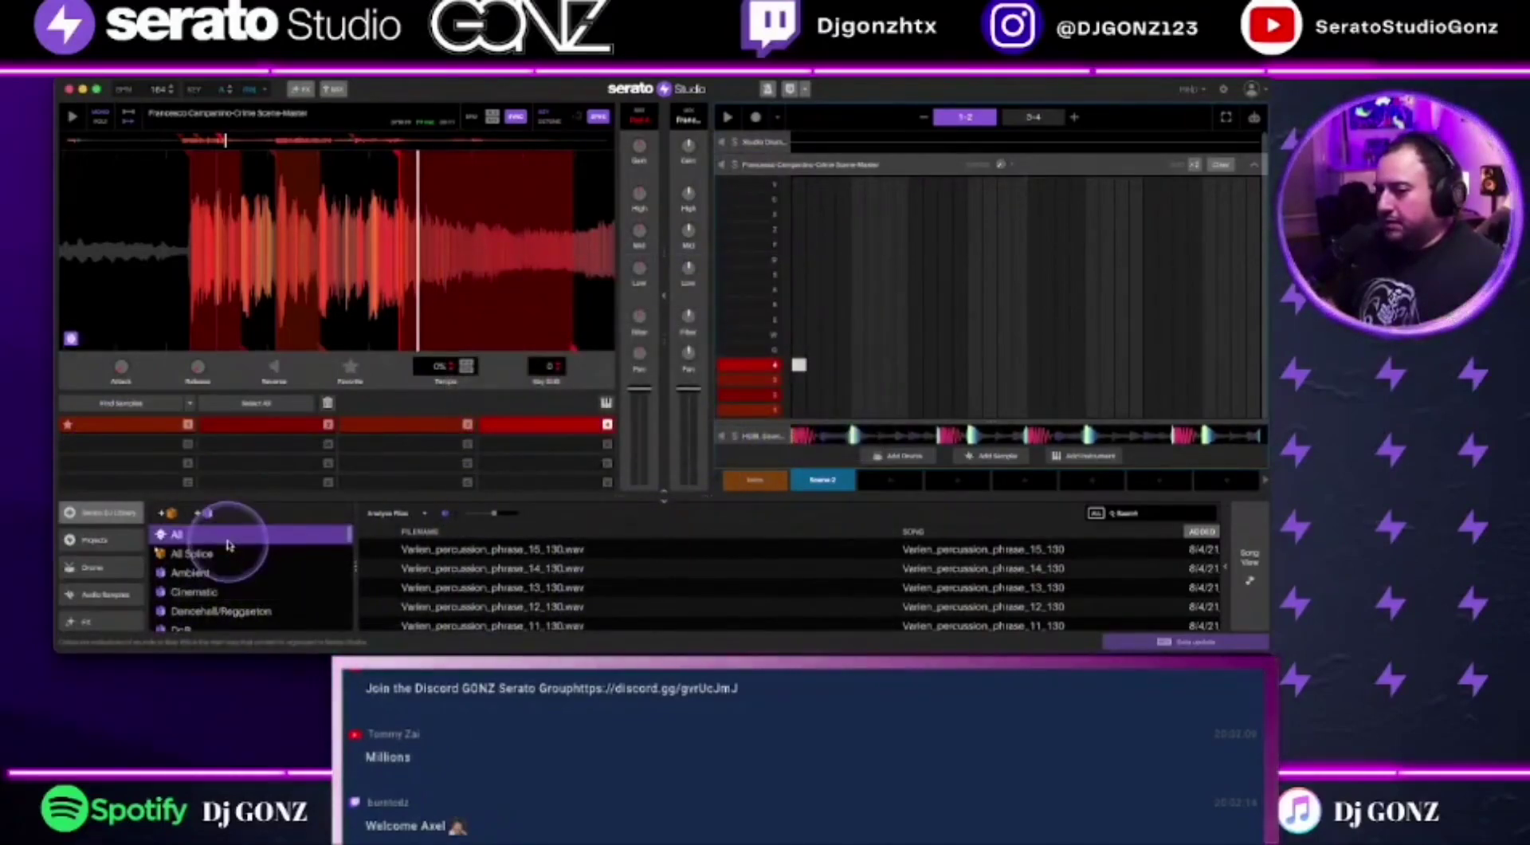
scroll(728, 558, "down", 5)
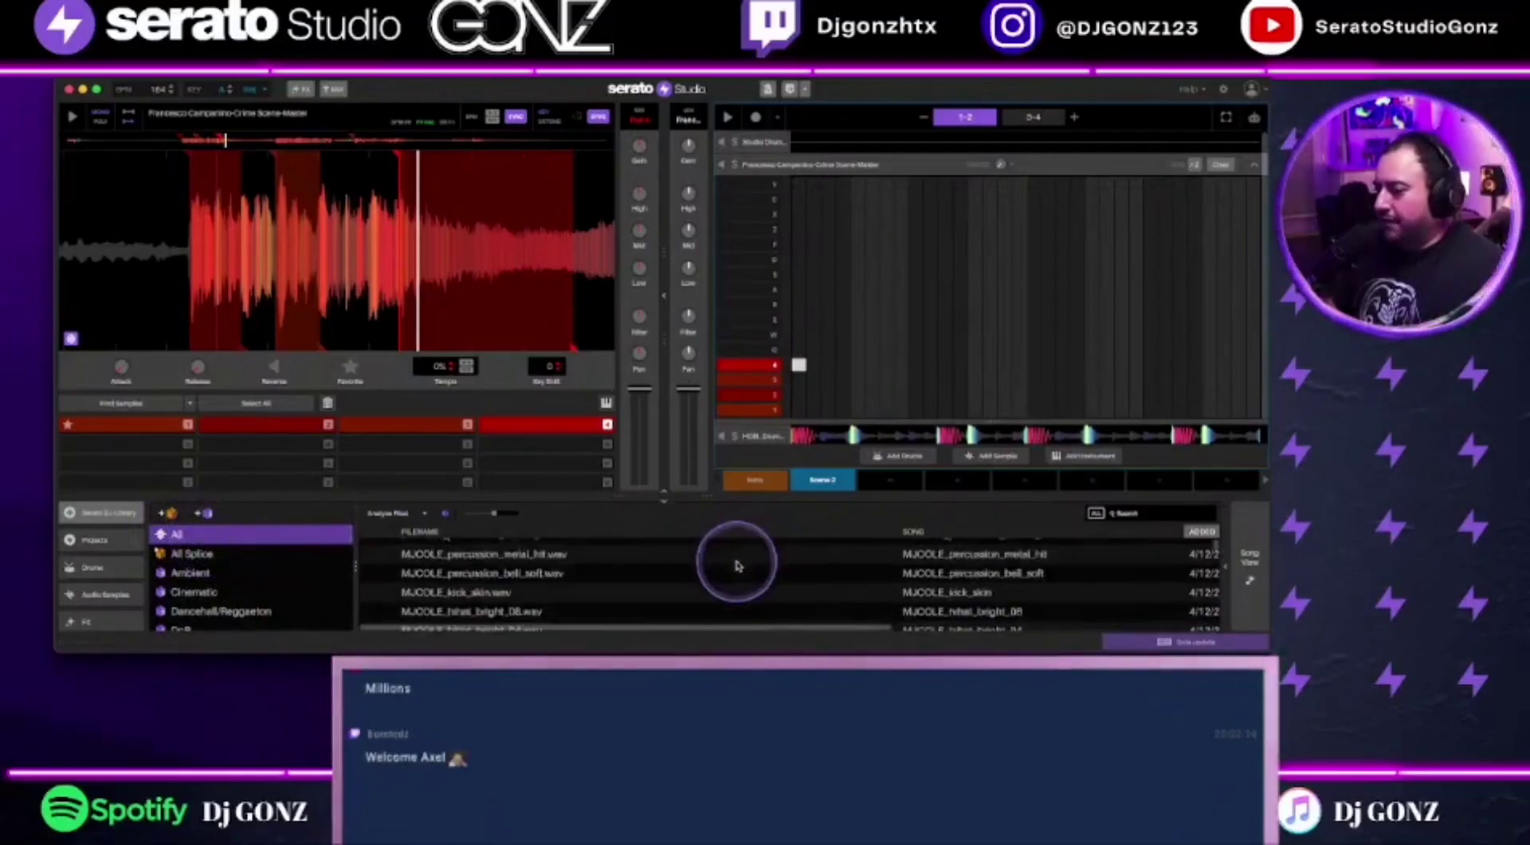
scroll(737, 566, "down", 3)
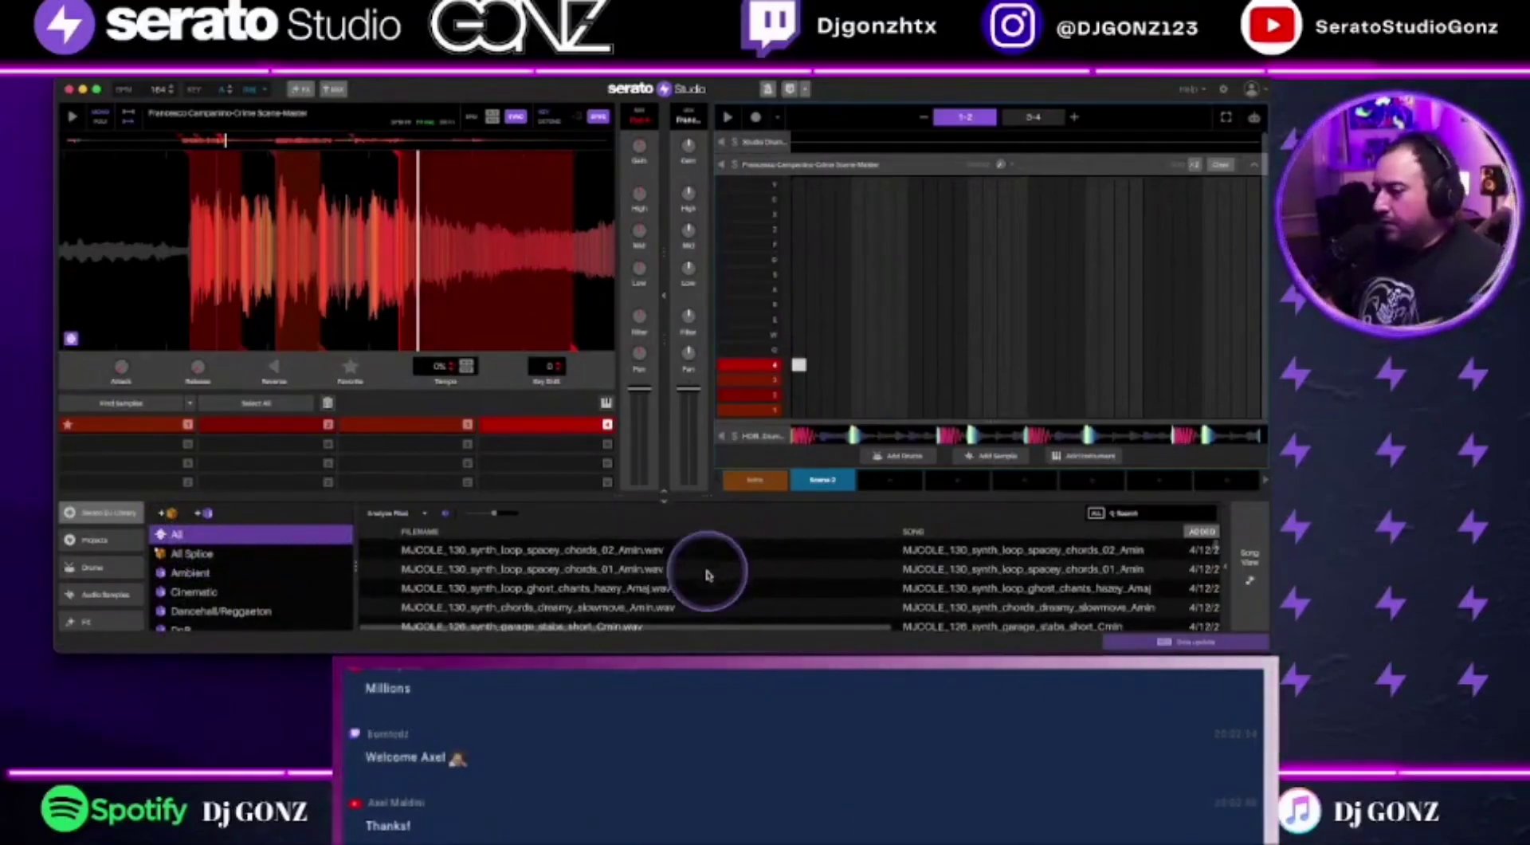
Create a new smart crate with the rule Filename Contains "synth" and save it
left_click(496, 569)
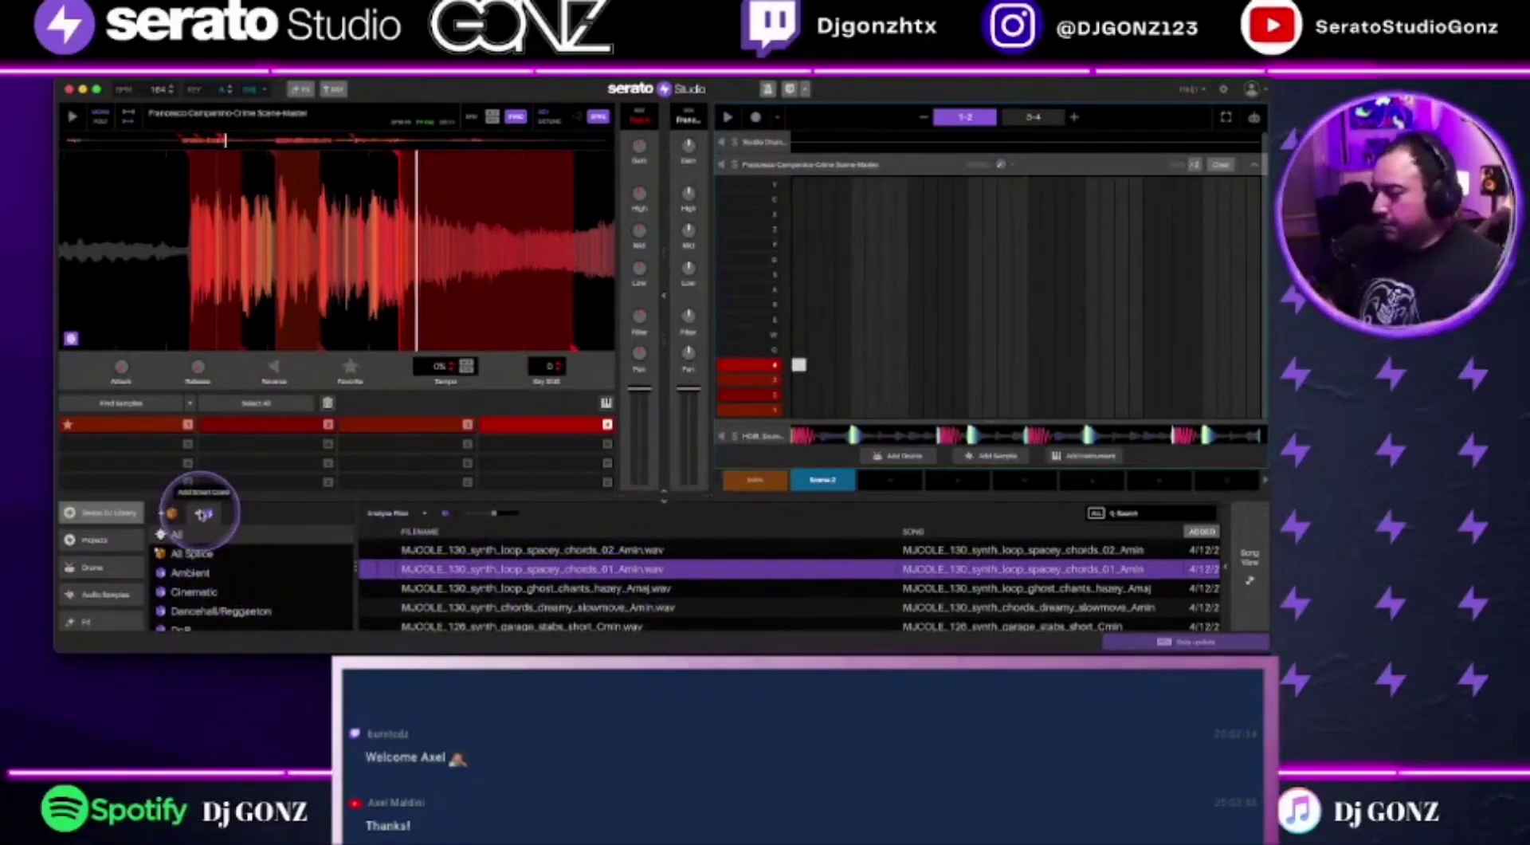
left_click(203, 514)
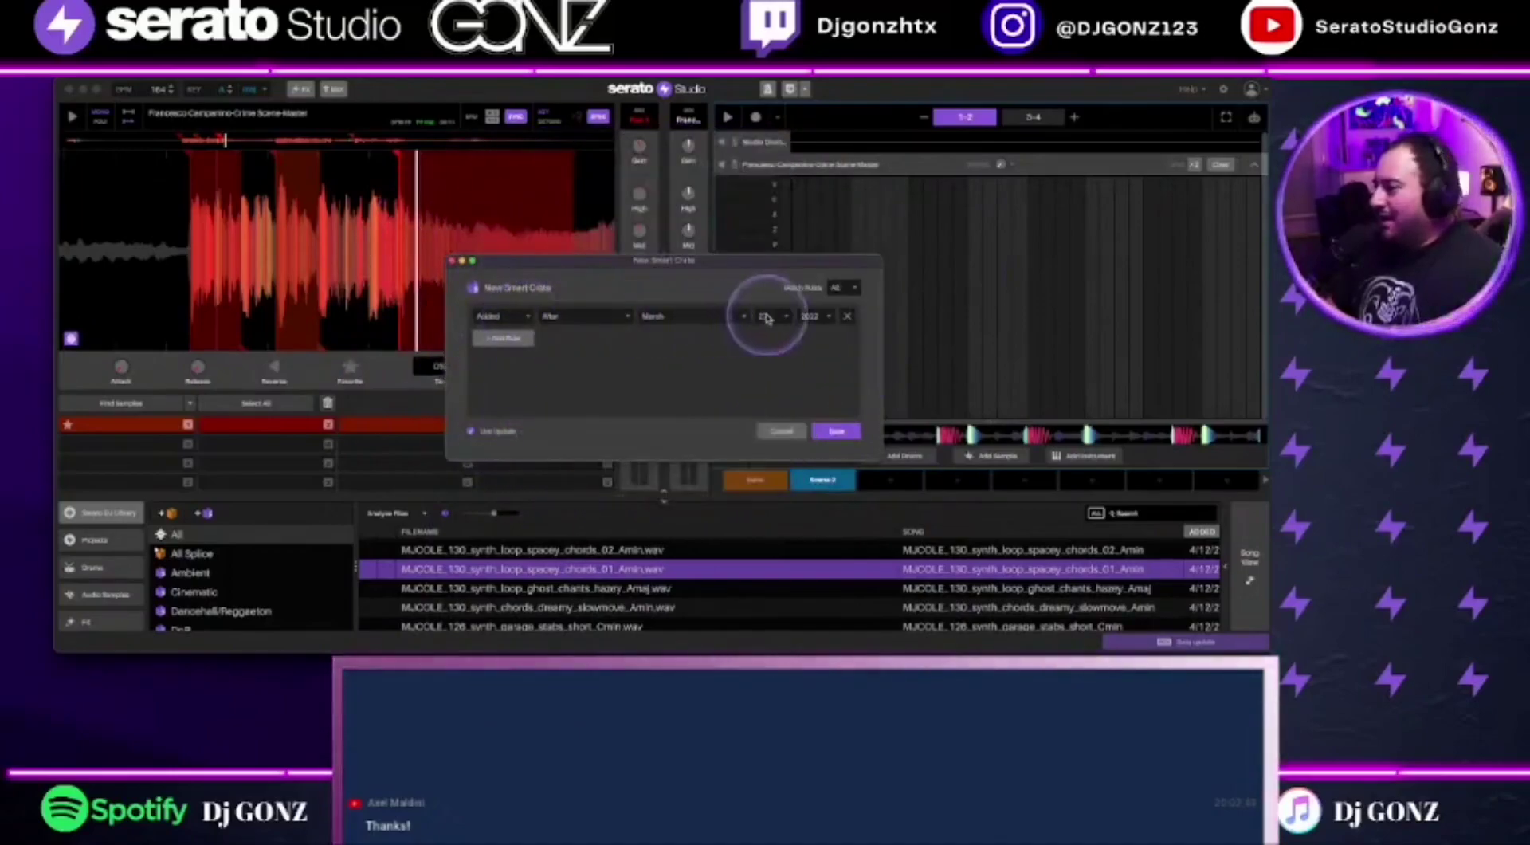
left_click(526, 316)
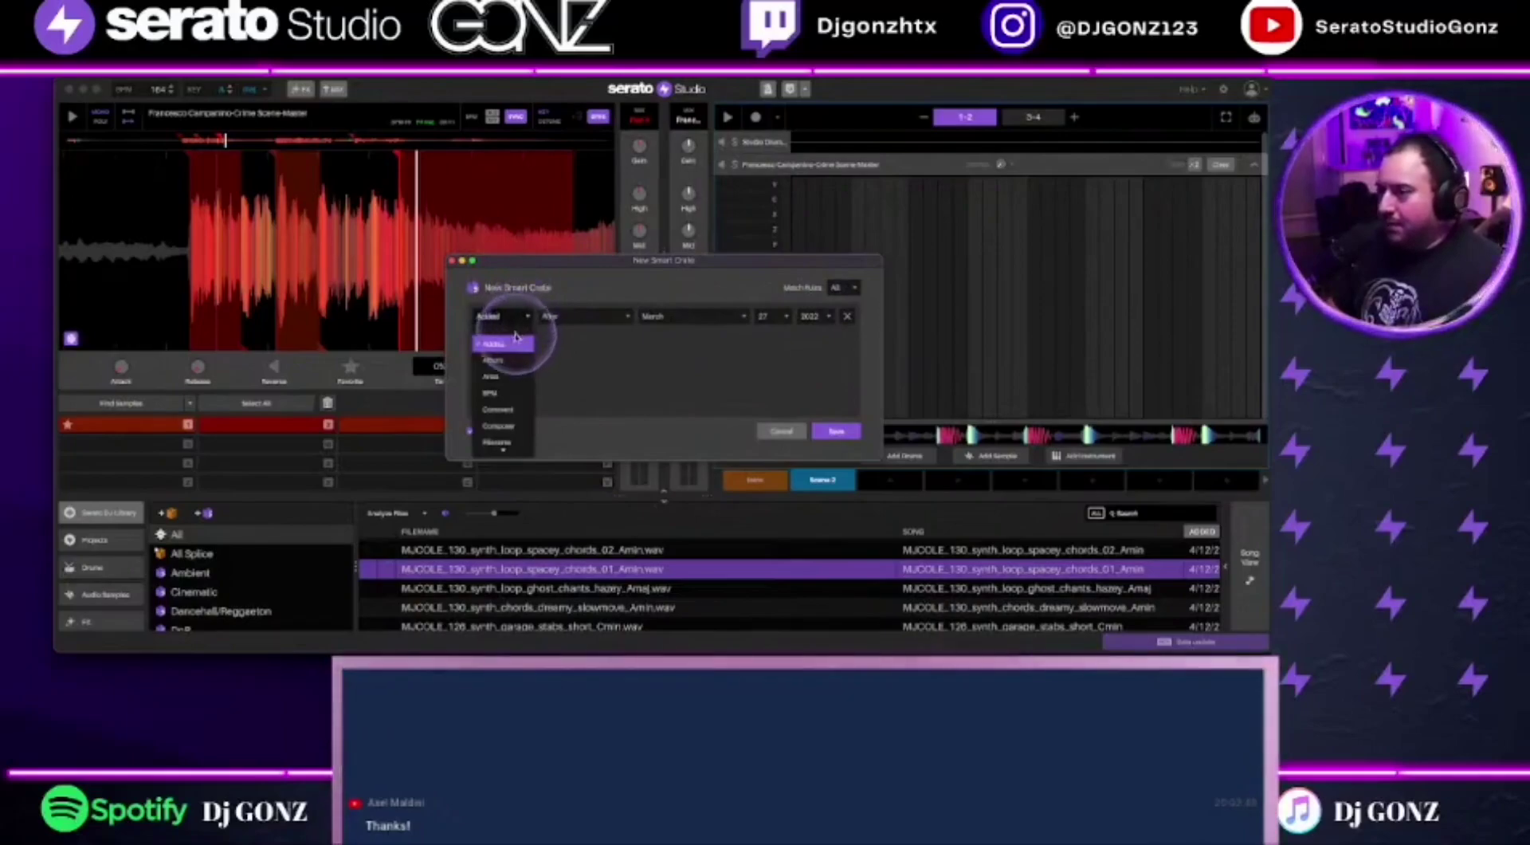
left_click(498, 417)
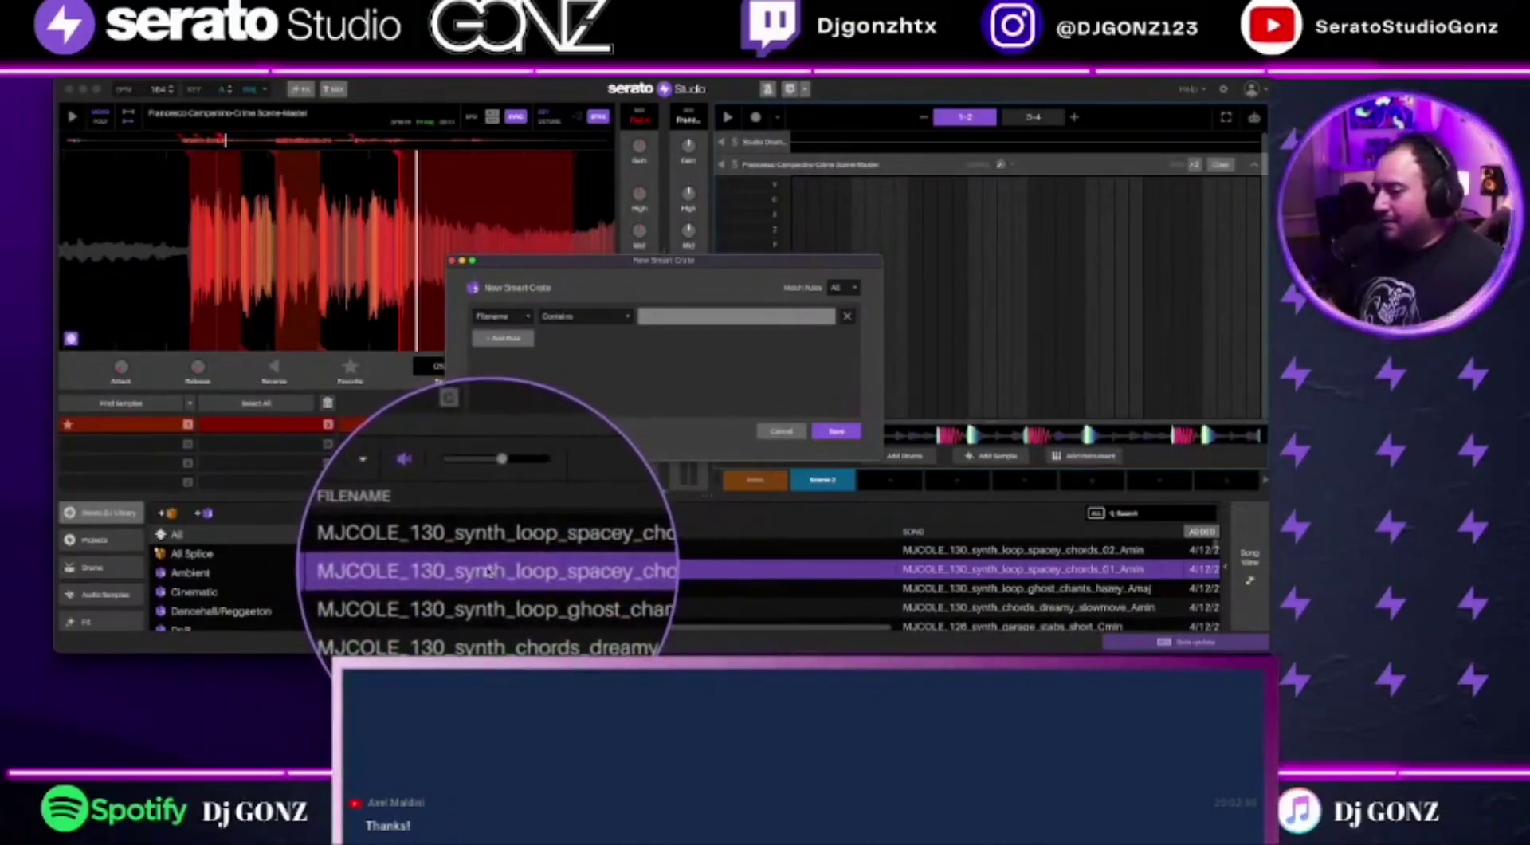
left_click(661, 319)
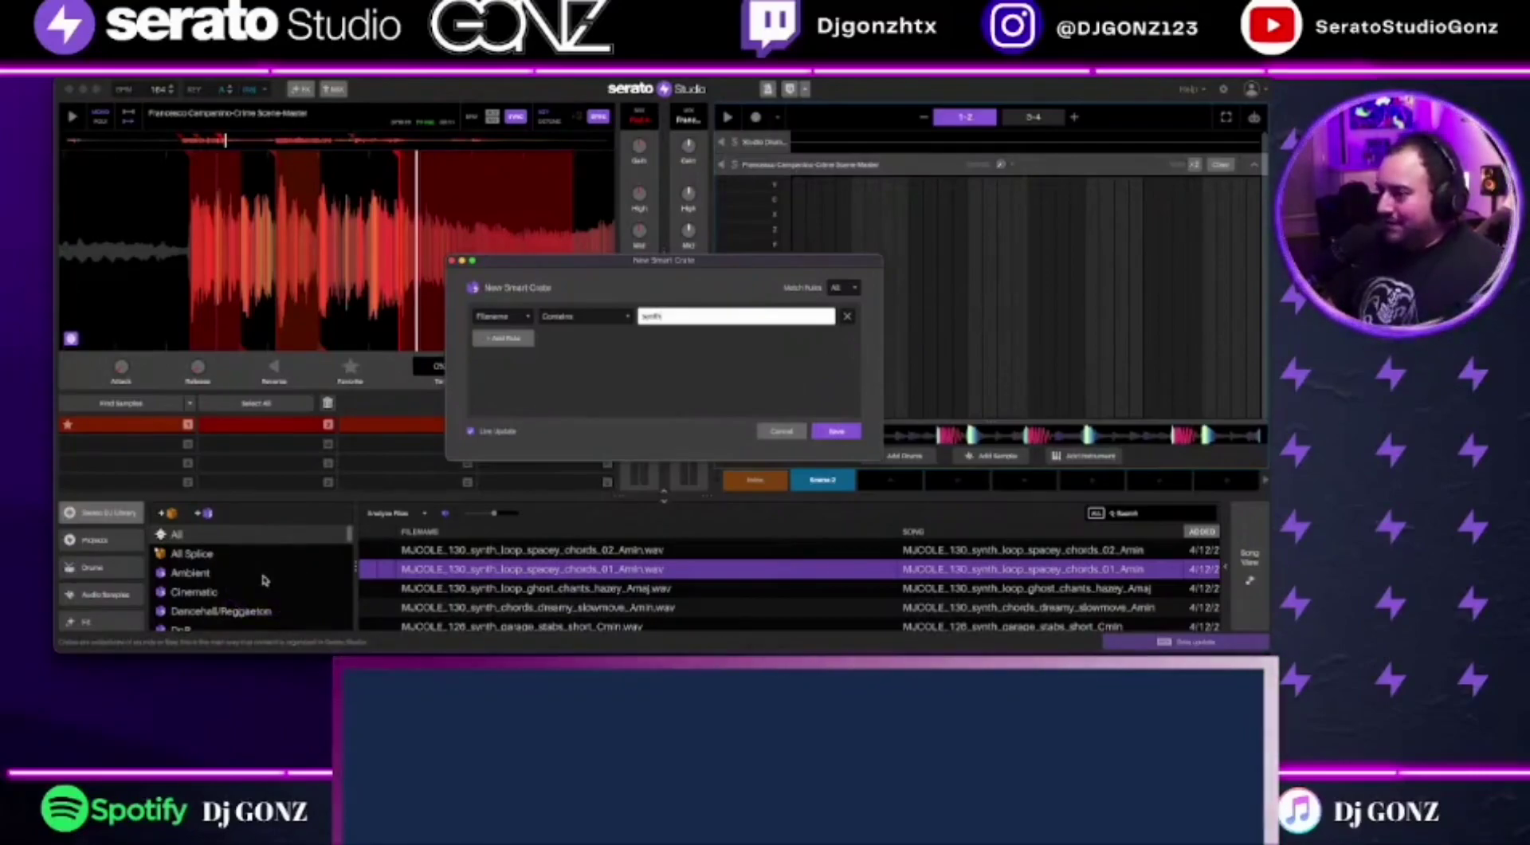
left_click(836, 431)
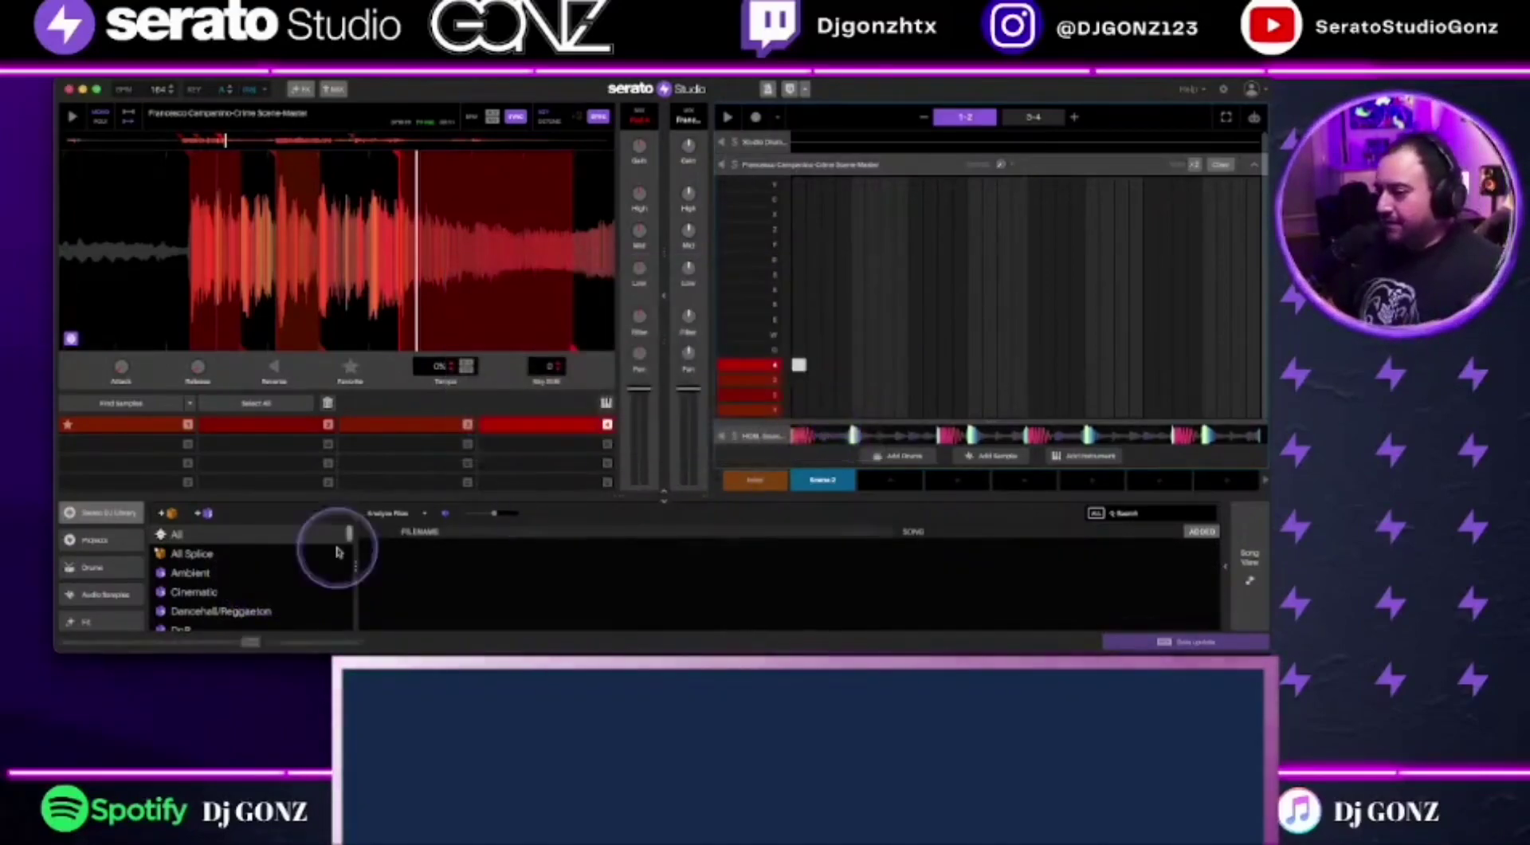
Open the new Smart Crate 1 at the end of the crate list and check its file listing
scroll(311, 562, "down", 10)
left_click(209, 607)
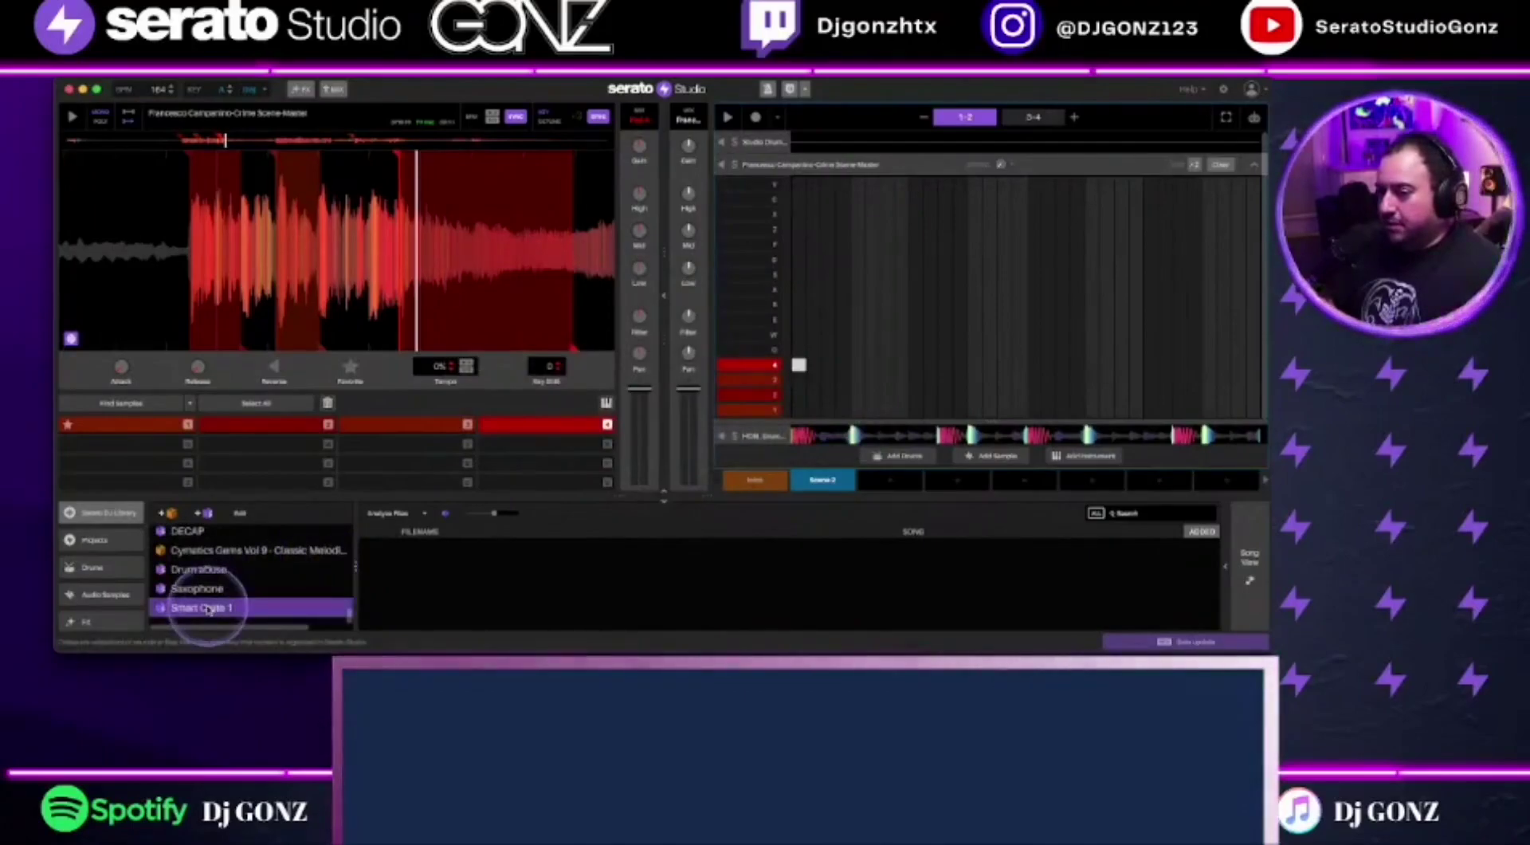
left_click(443, 589)
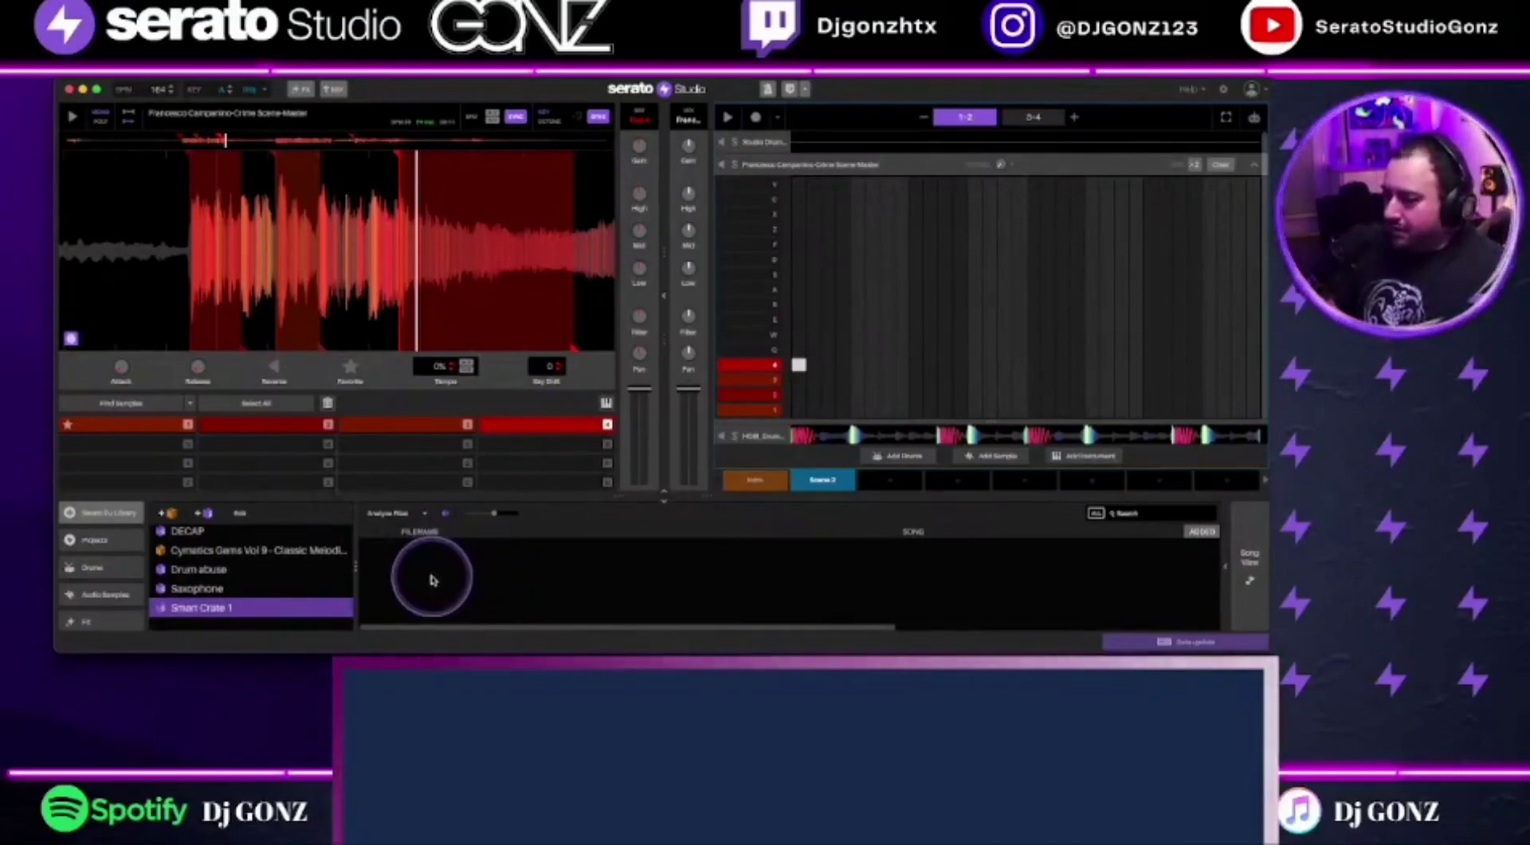
left_click(231, 588)
left_click(231, 607)
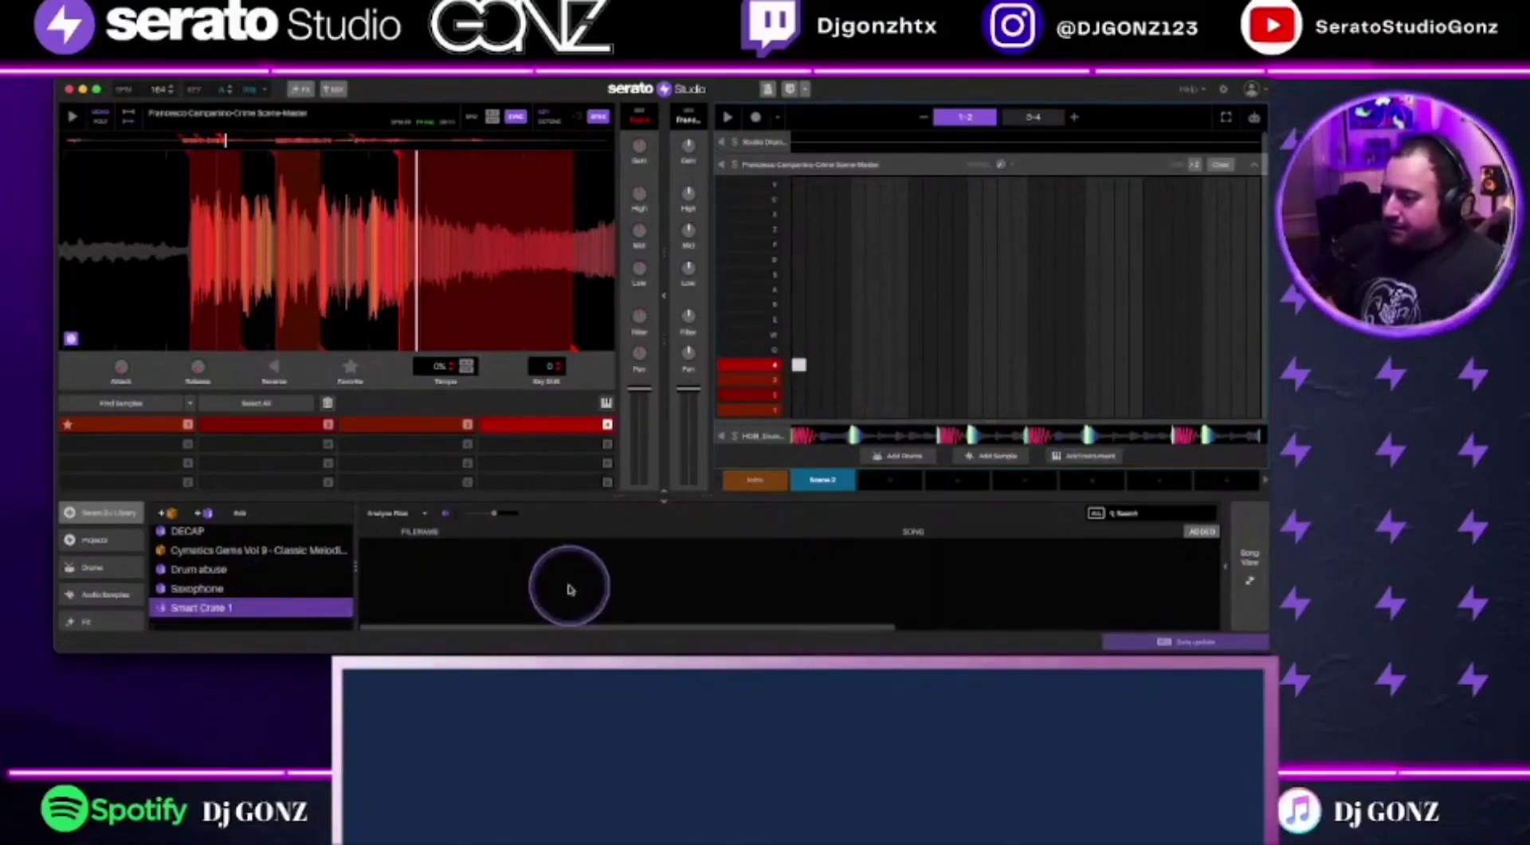
left_click_drag(490, 629, 534, 618)
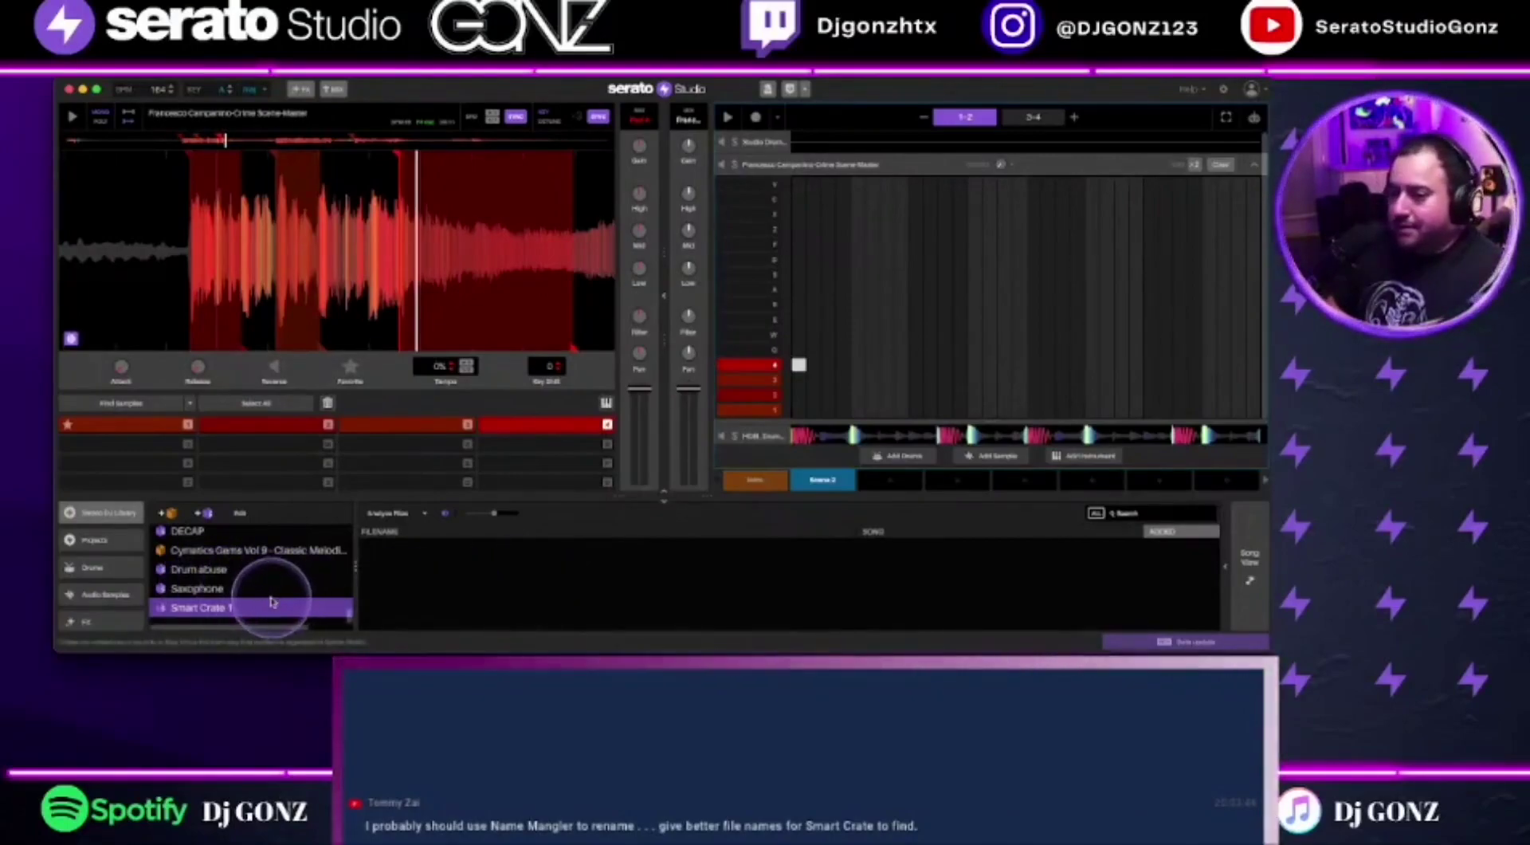
left_click(315, 590)
left_click(307, 607)
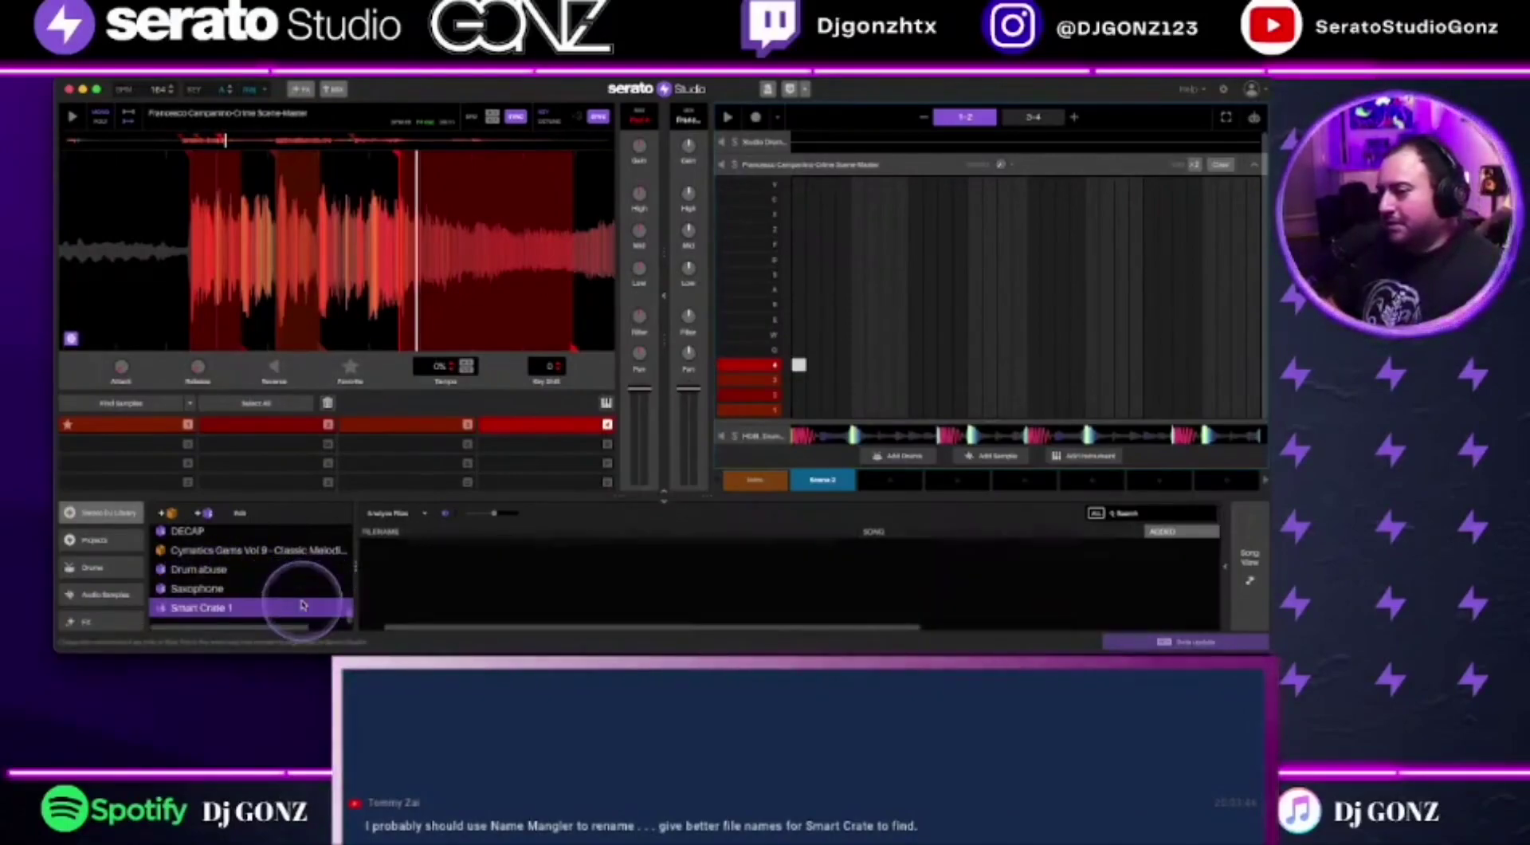
left_click(408, 627)
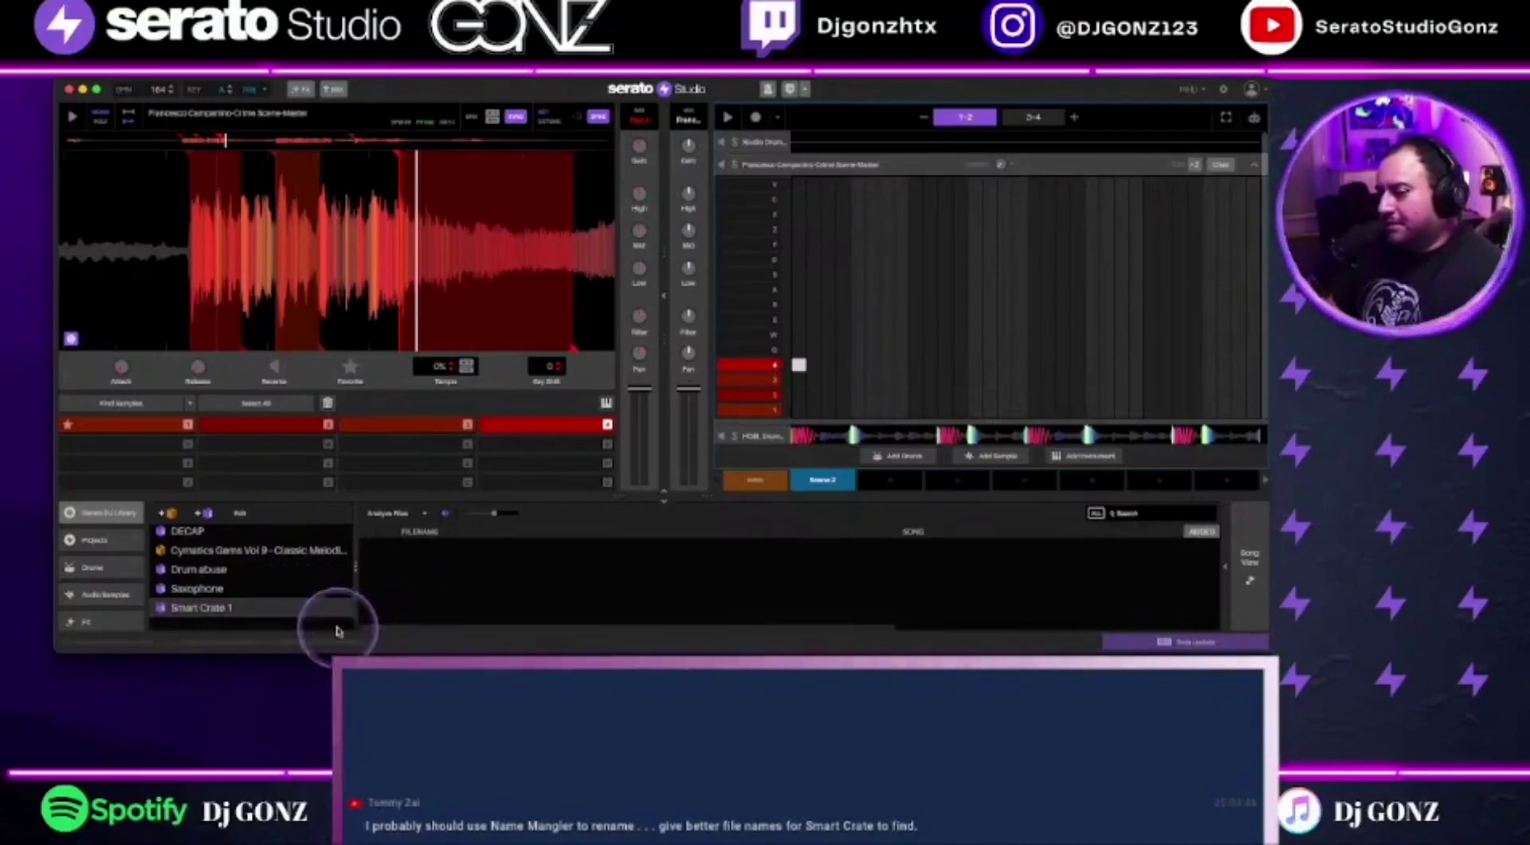
Edit Smart Crate 1 to turn off Live Update and save it with the same filename rule
left_click(252, 513)
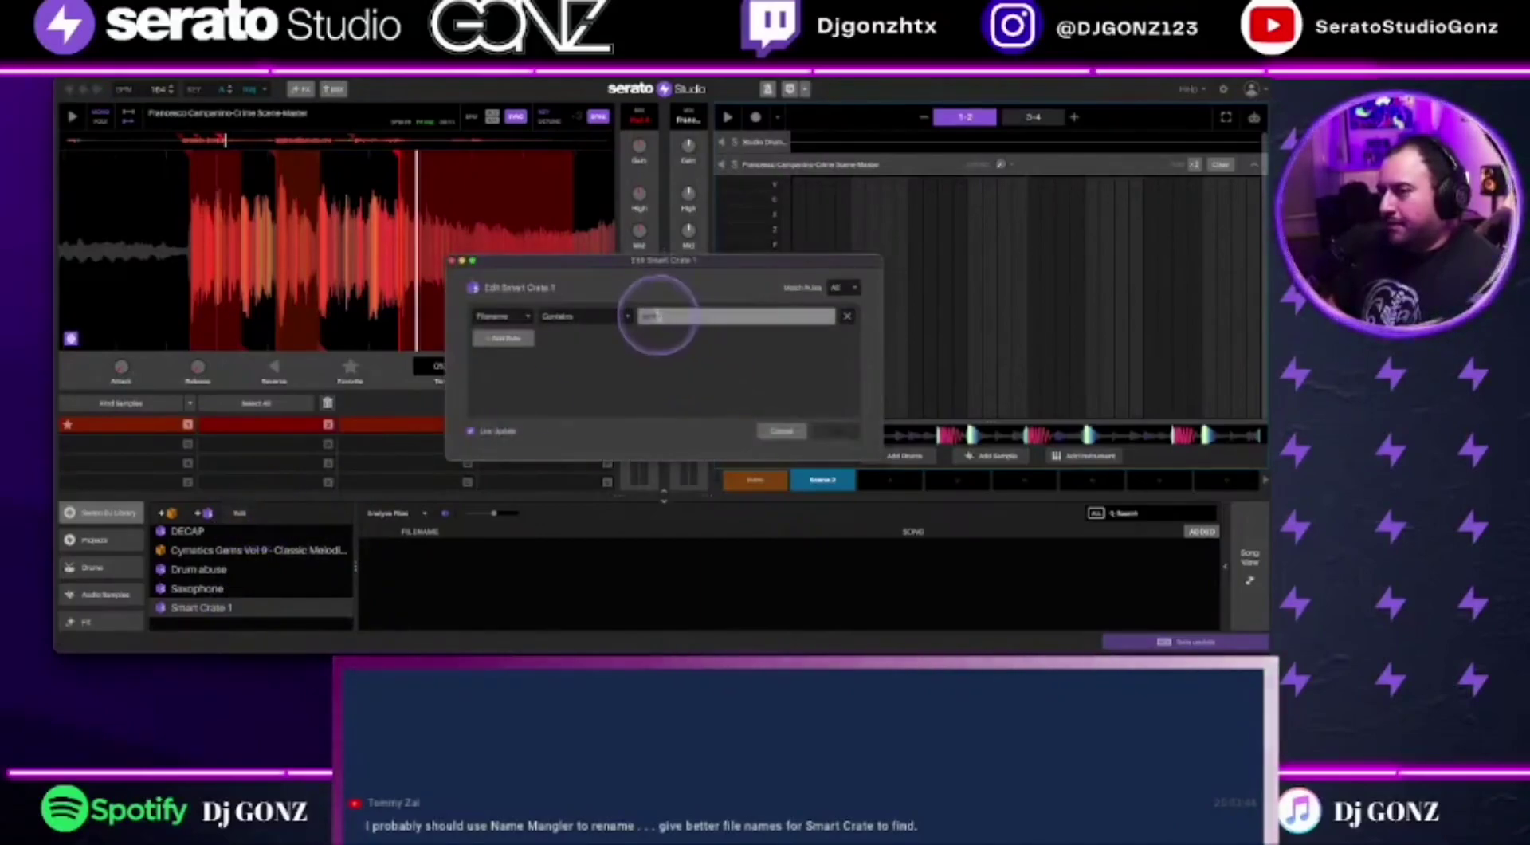
left_click(647, 317)
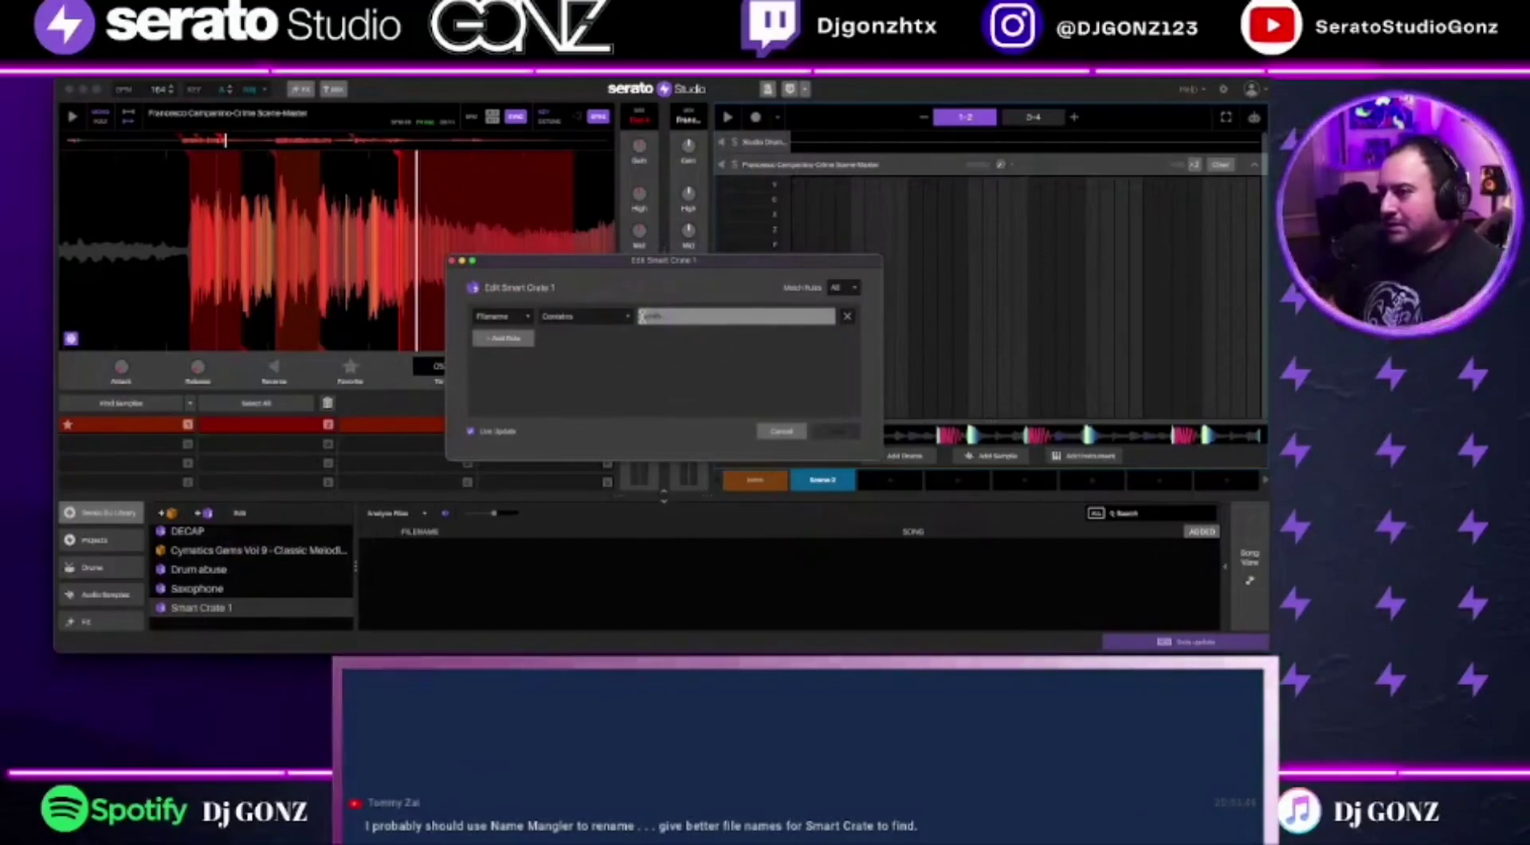
left_click(511, 322)
left_click(664, 379)
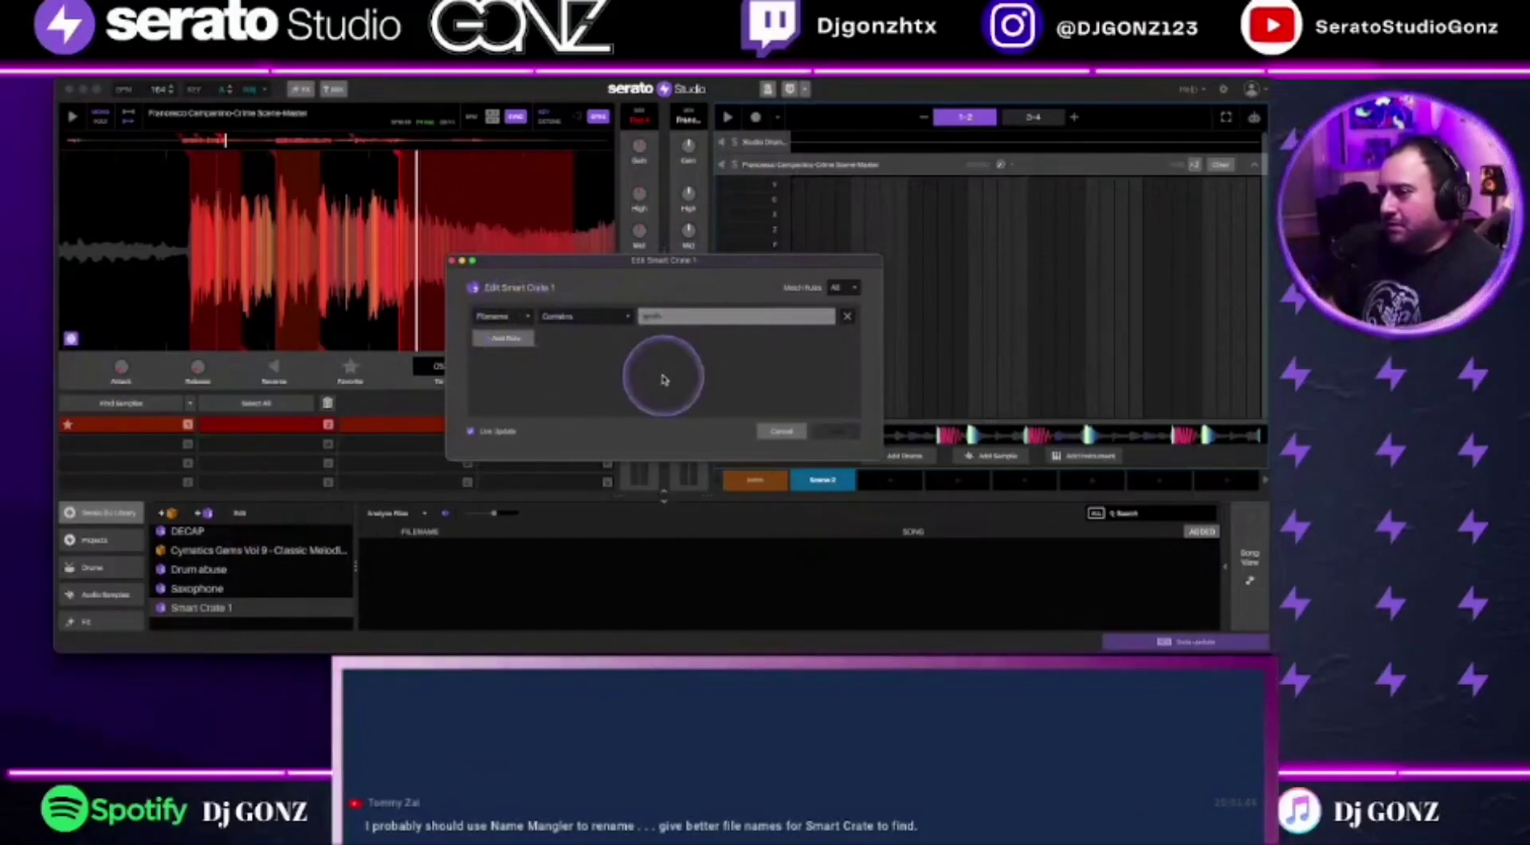
left_click(468, 430)
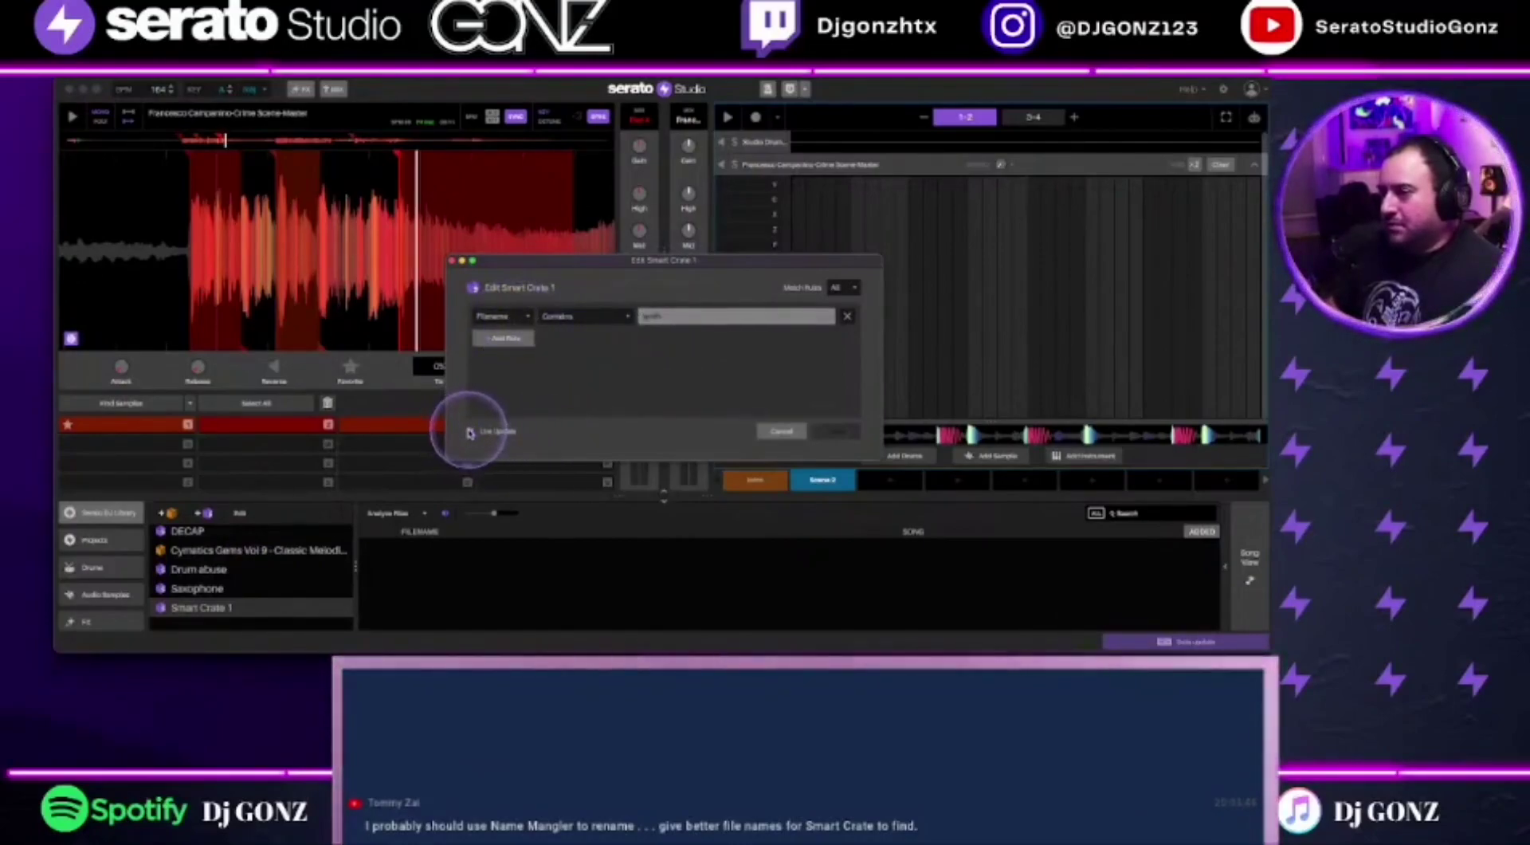
left_click(833, 430)
Browse the synth samples gathered in Smart Crate 1 and examine their file names
left_click(536, 547)
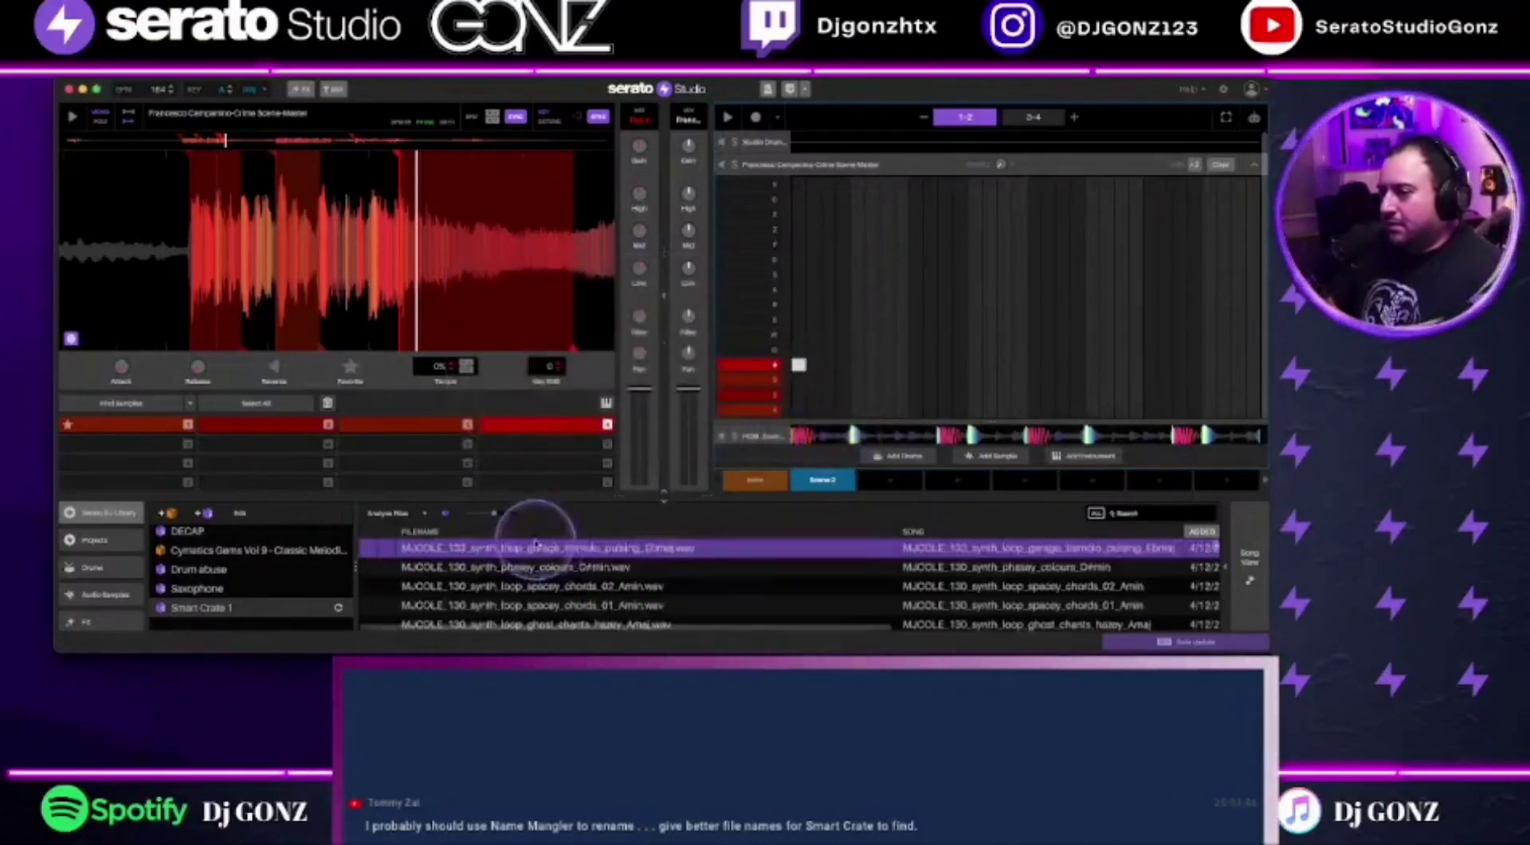
left_click(322, 623)
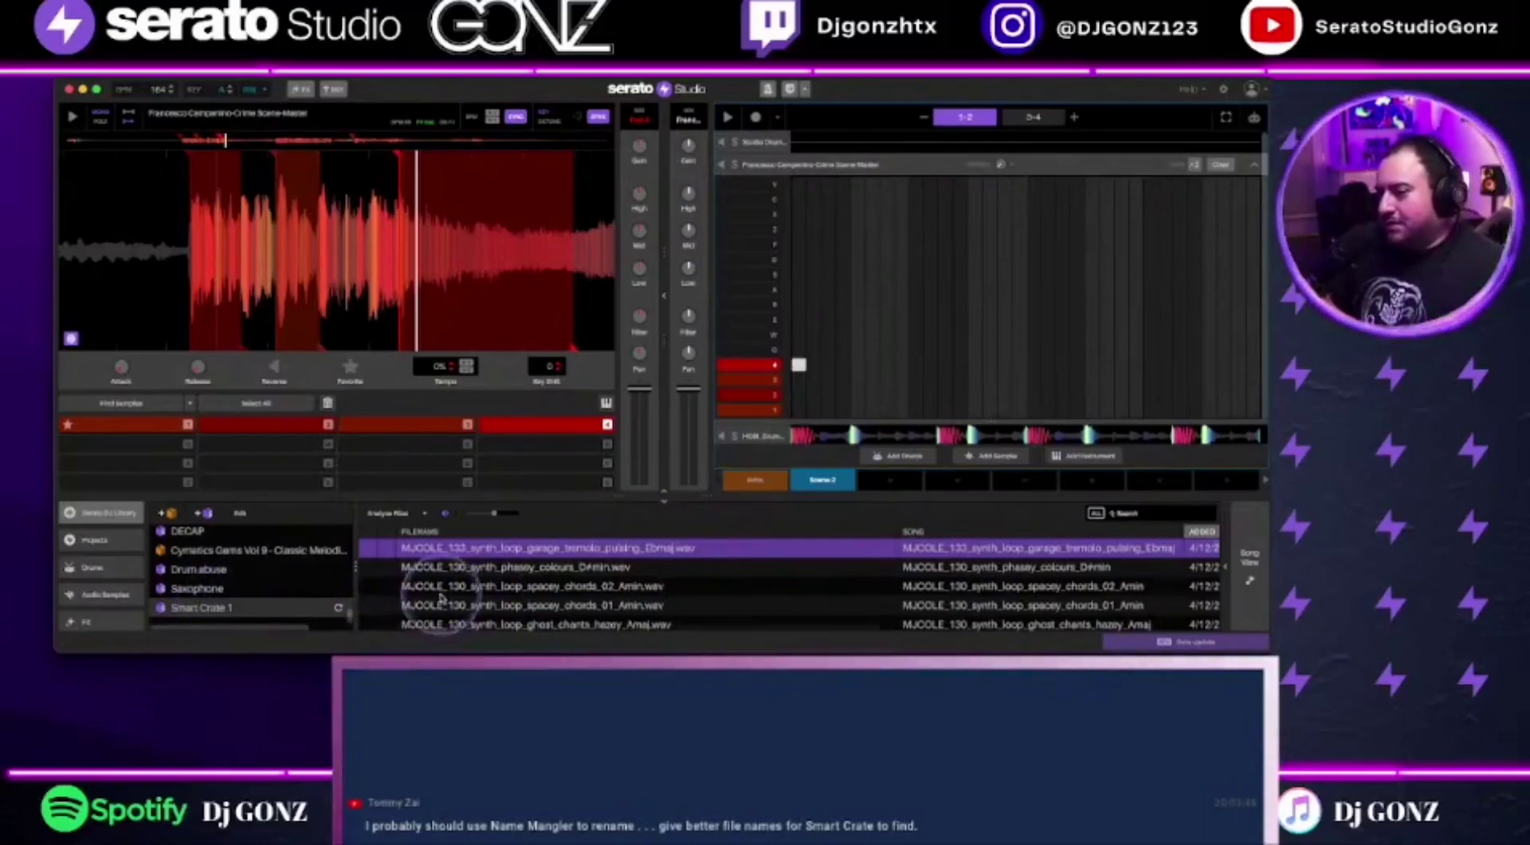
scroll(442, 597, "down", 10)
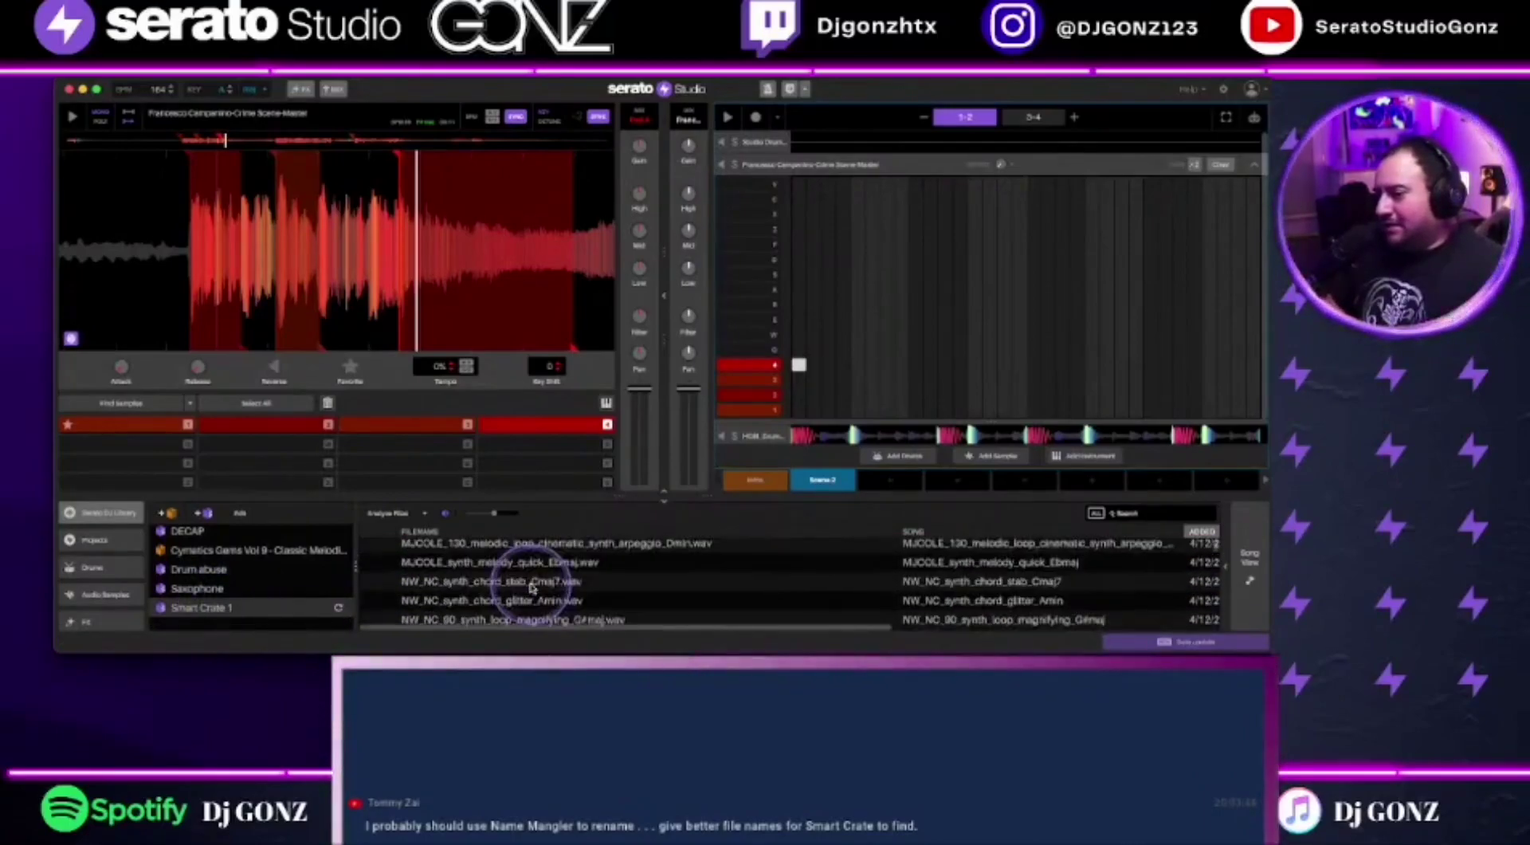
scroll(470, 604, "down", 8)
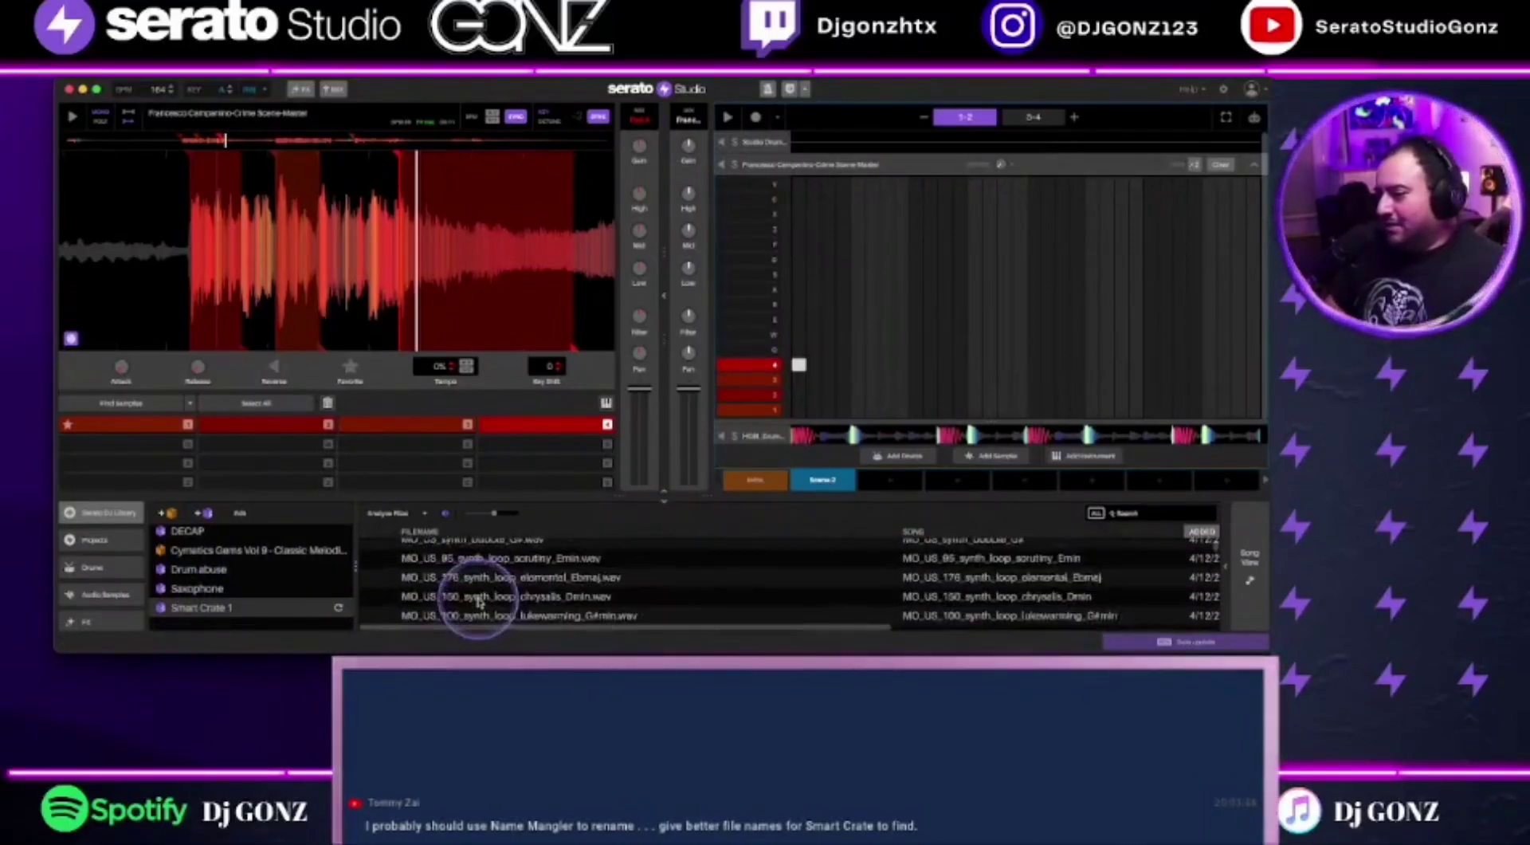
scroll(478, 601, "down", 10)
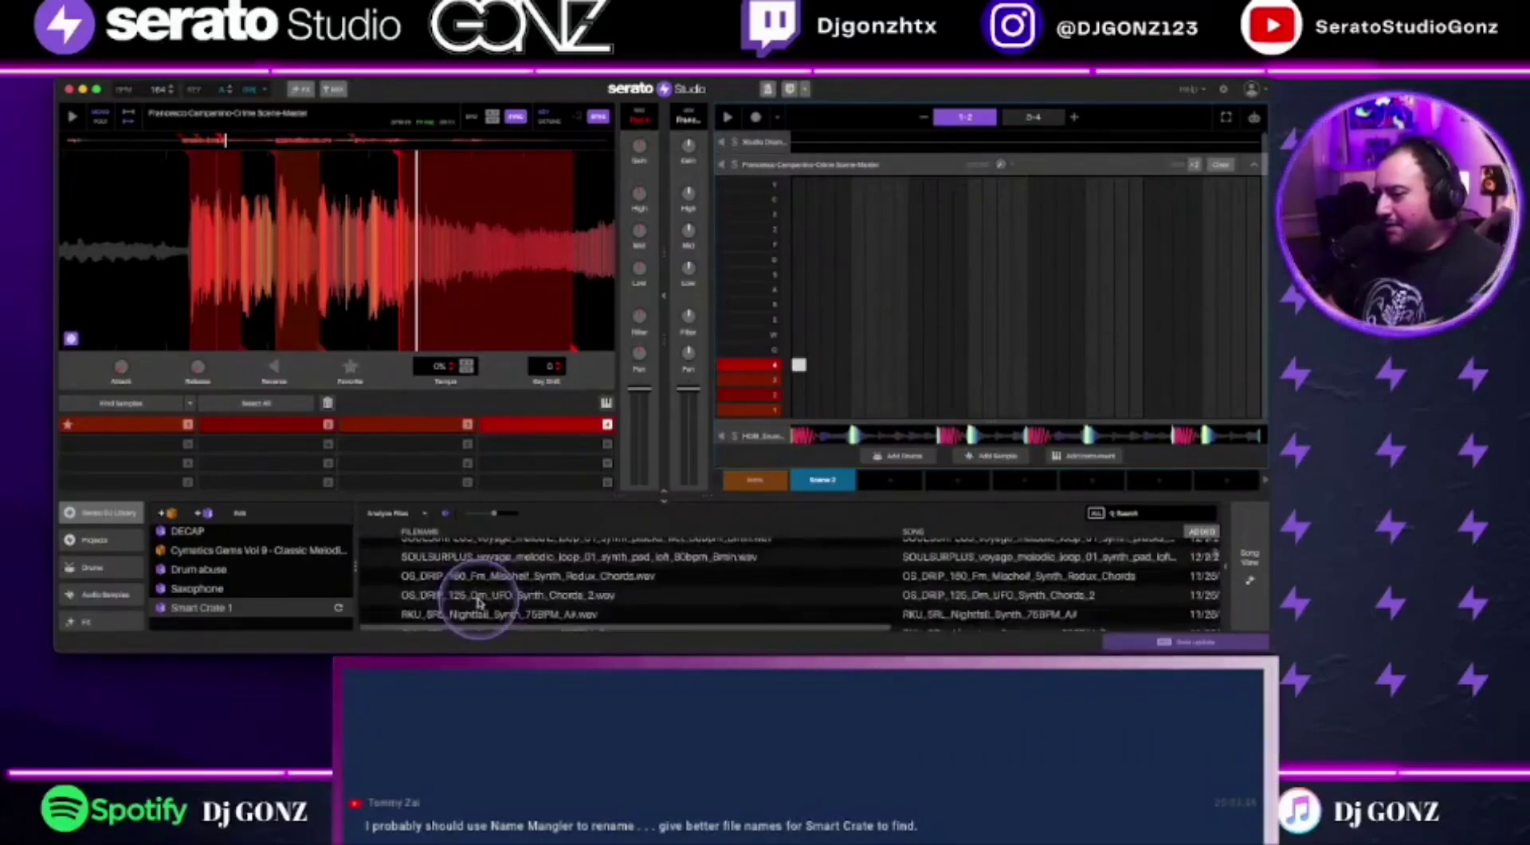
scroll(478, 602, "down", 10)
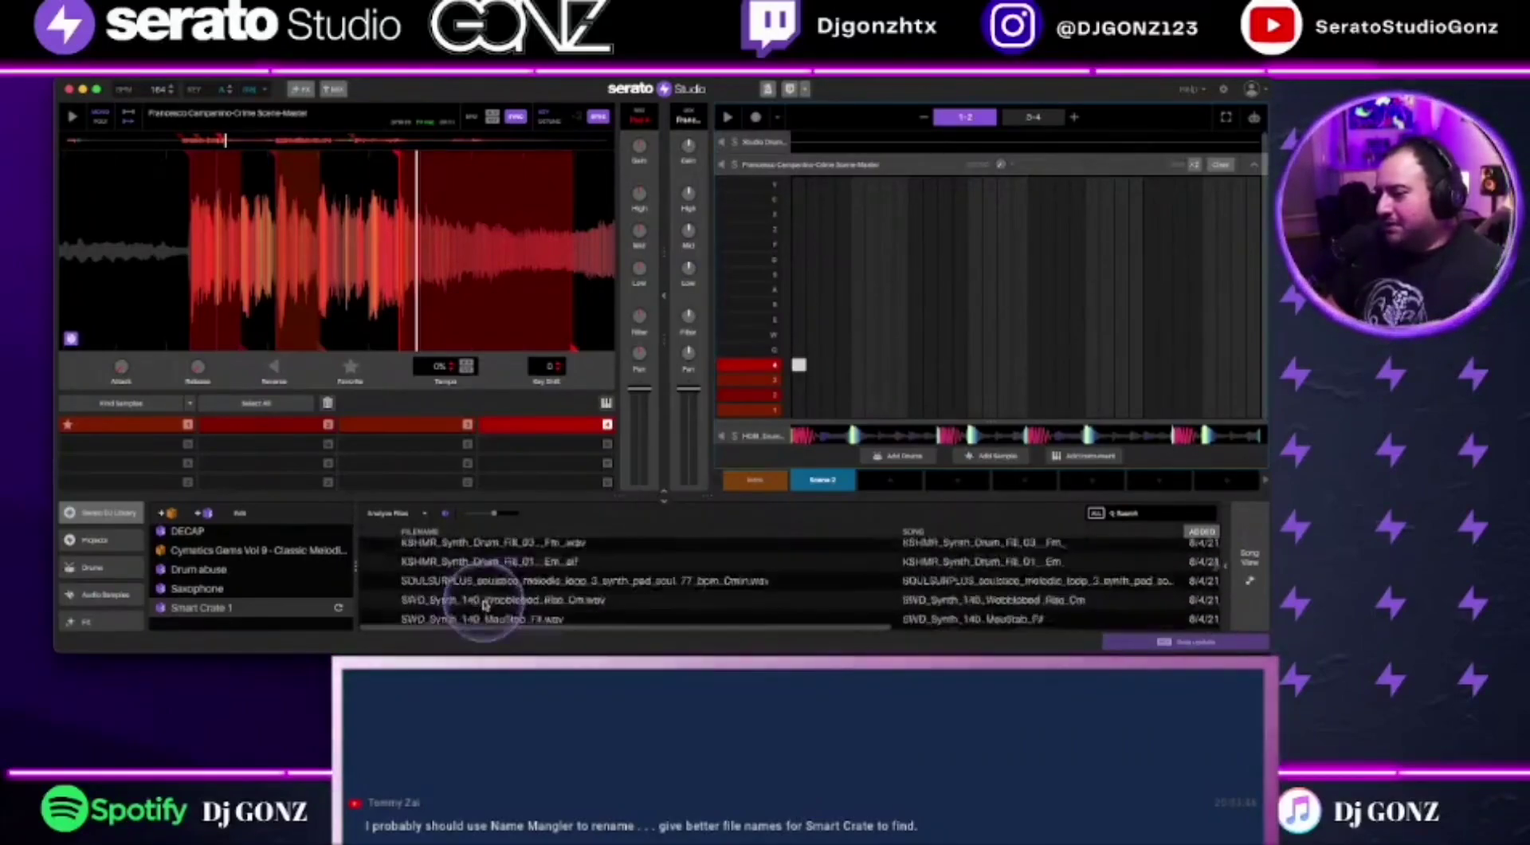
scroll(485, 604, "down", 10)
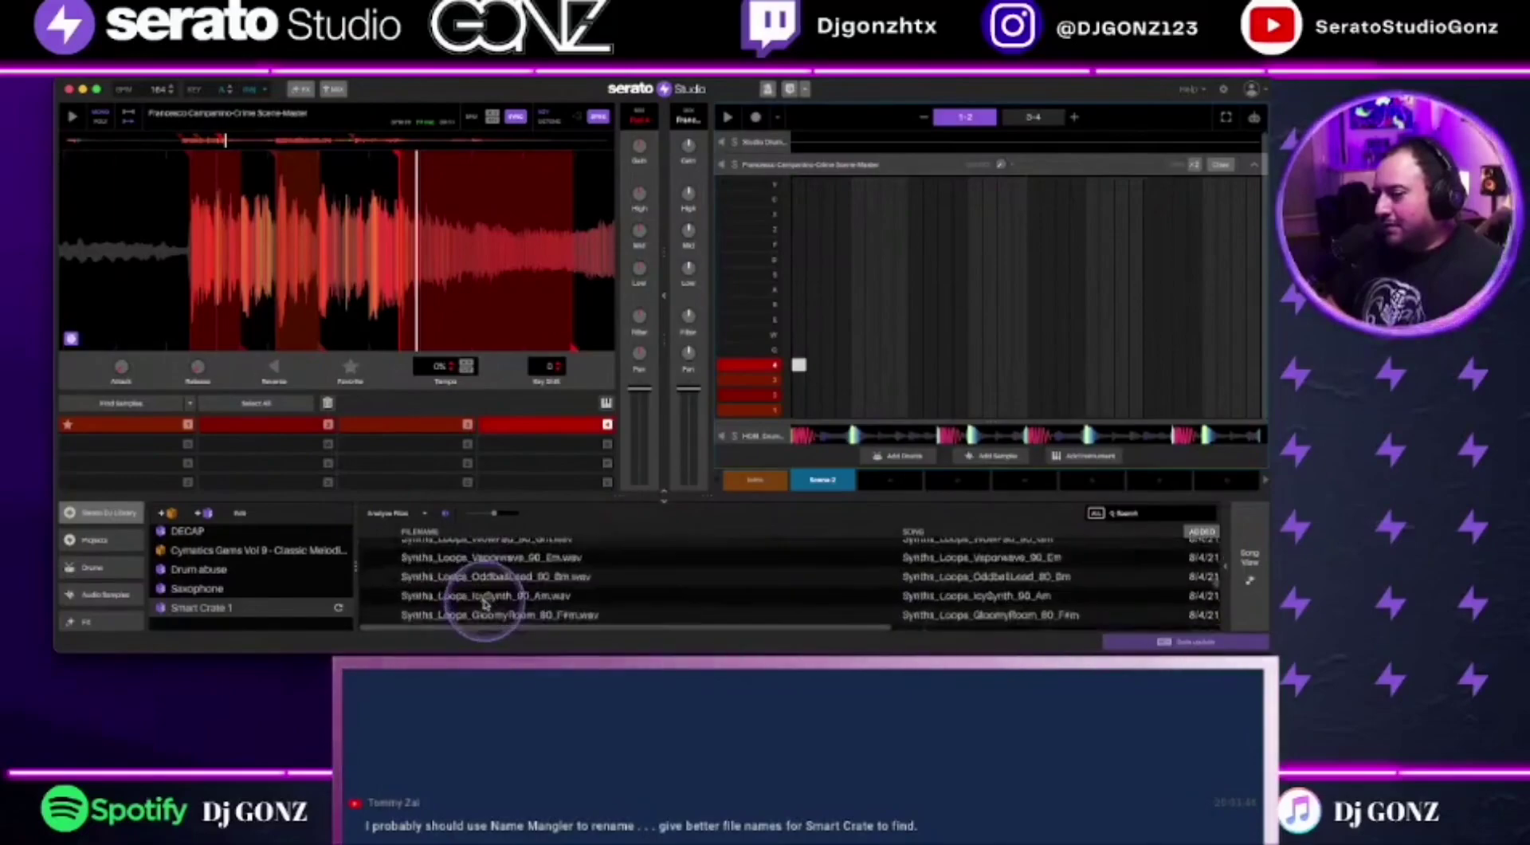
scroll(484, 604, "down", 10)
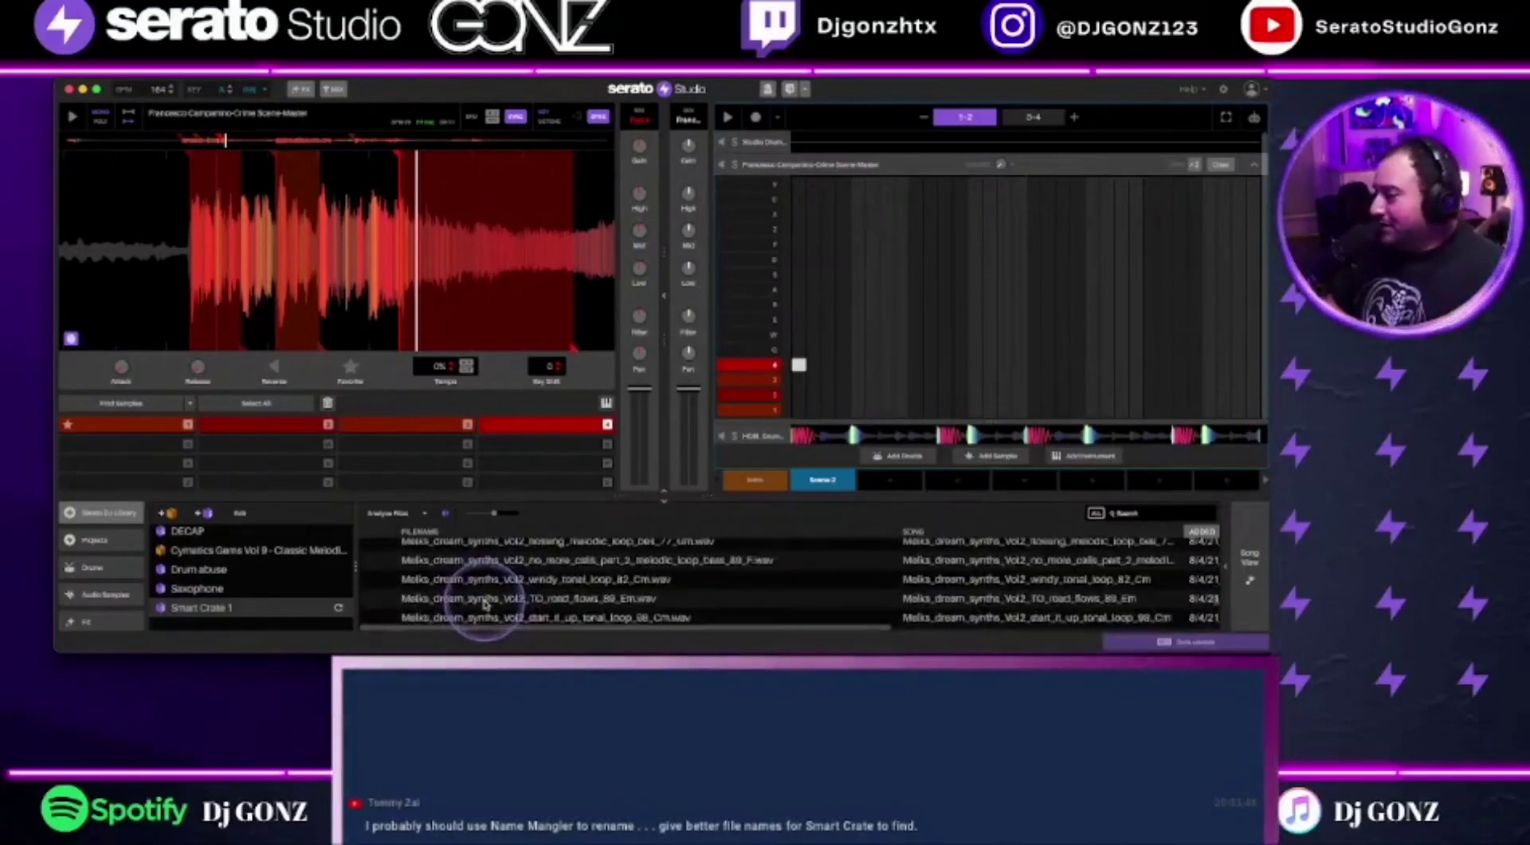
scroll(485, 604, "down", 8)
Rename Smart Crate 1 as "Synth one shot/loops" and look further through its samples
double_click(200, 607)
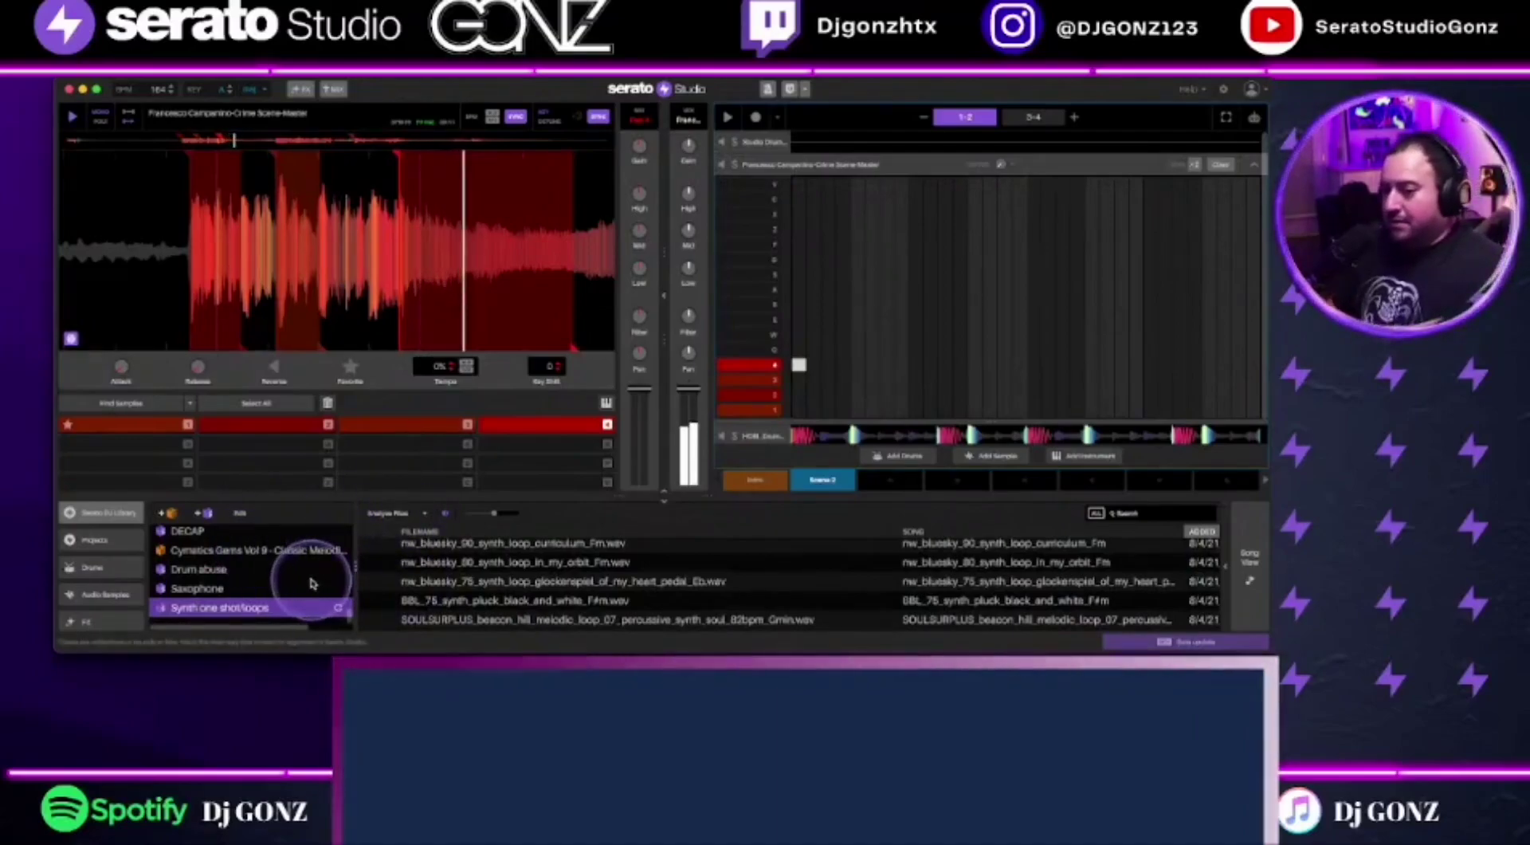
left_click(197, 588)
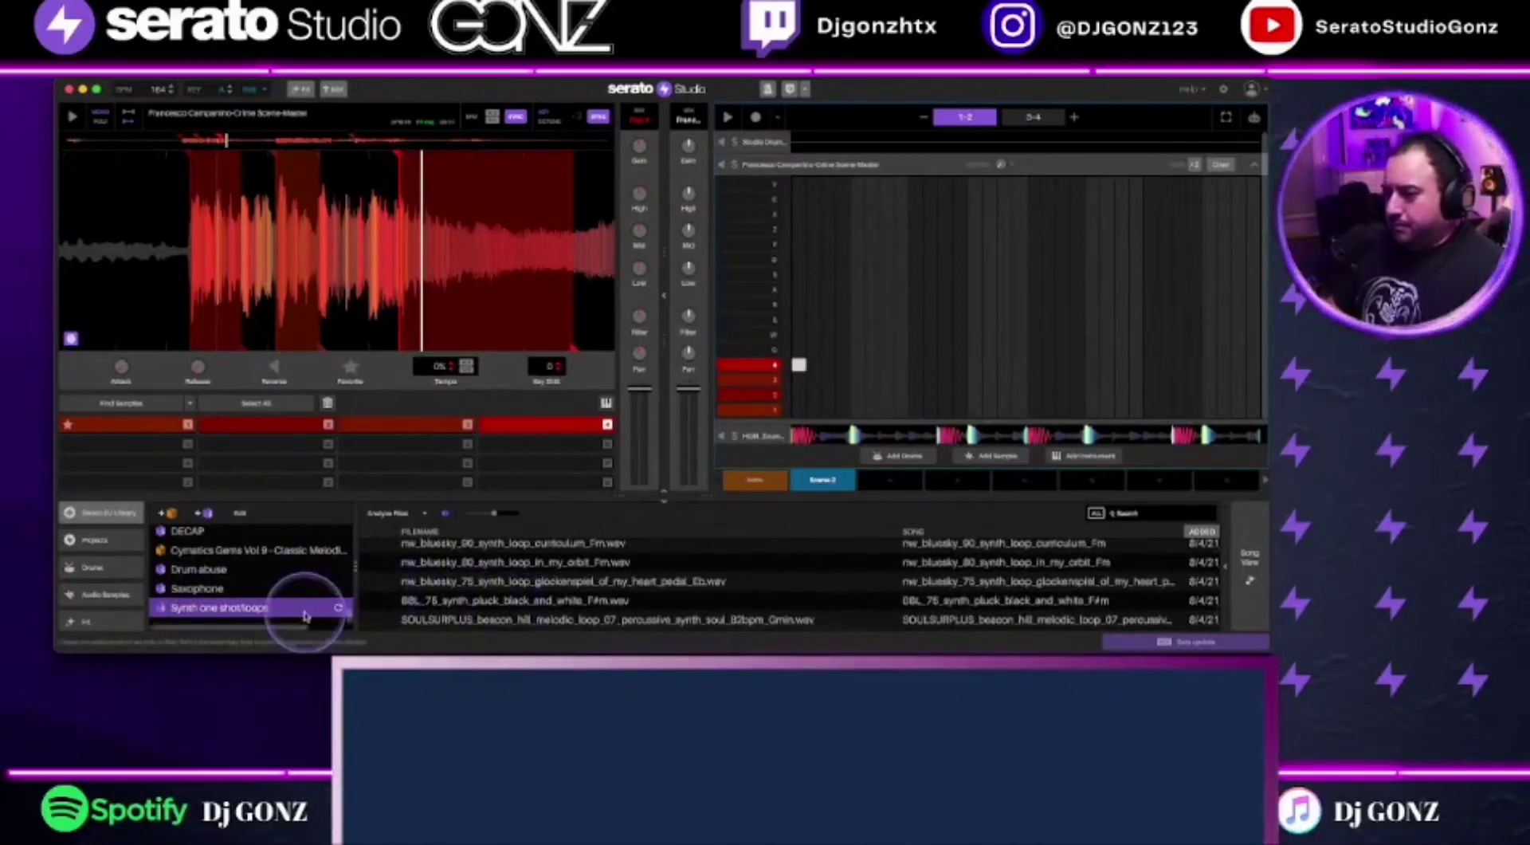
left_click(339, 618)
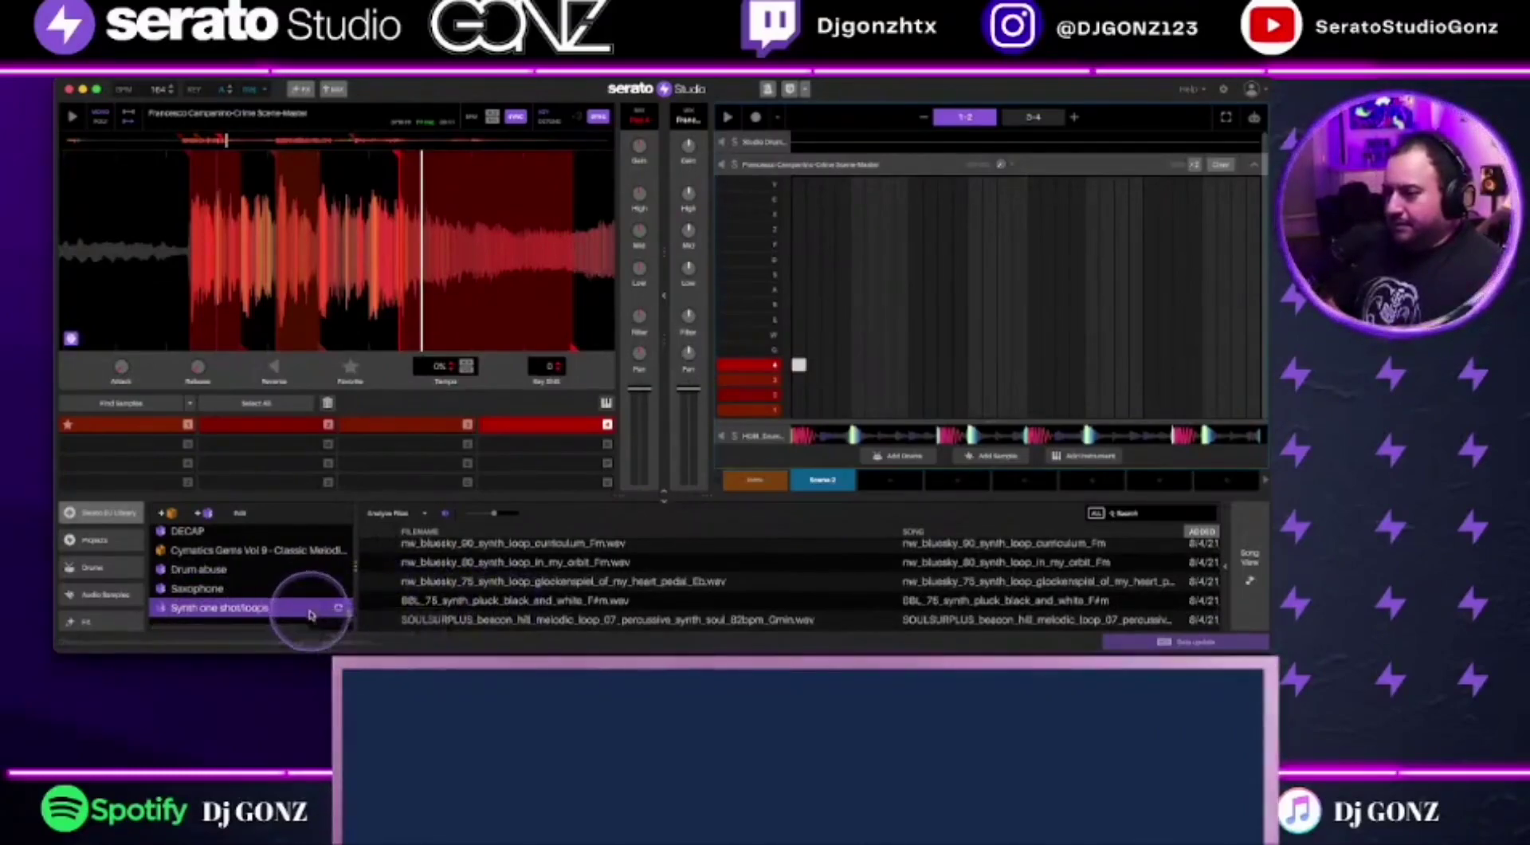
scroll(490, 602, "down", 10)
scroll(498, 606, "down", 10)
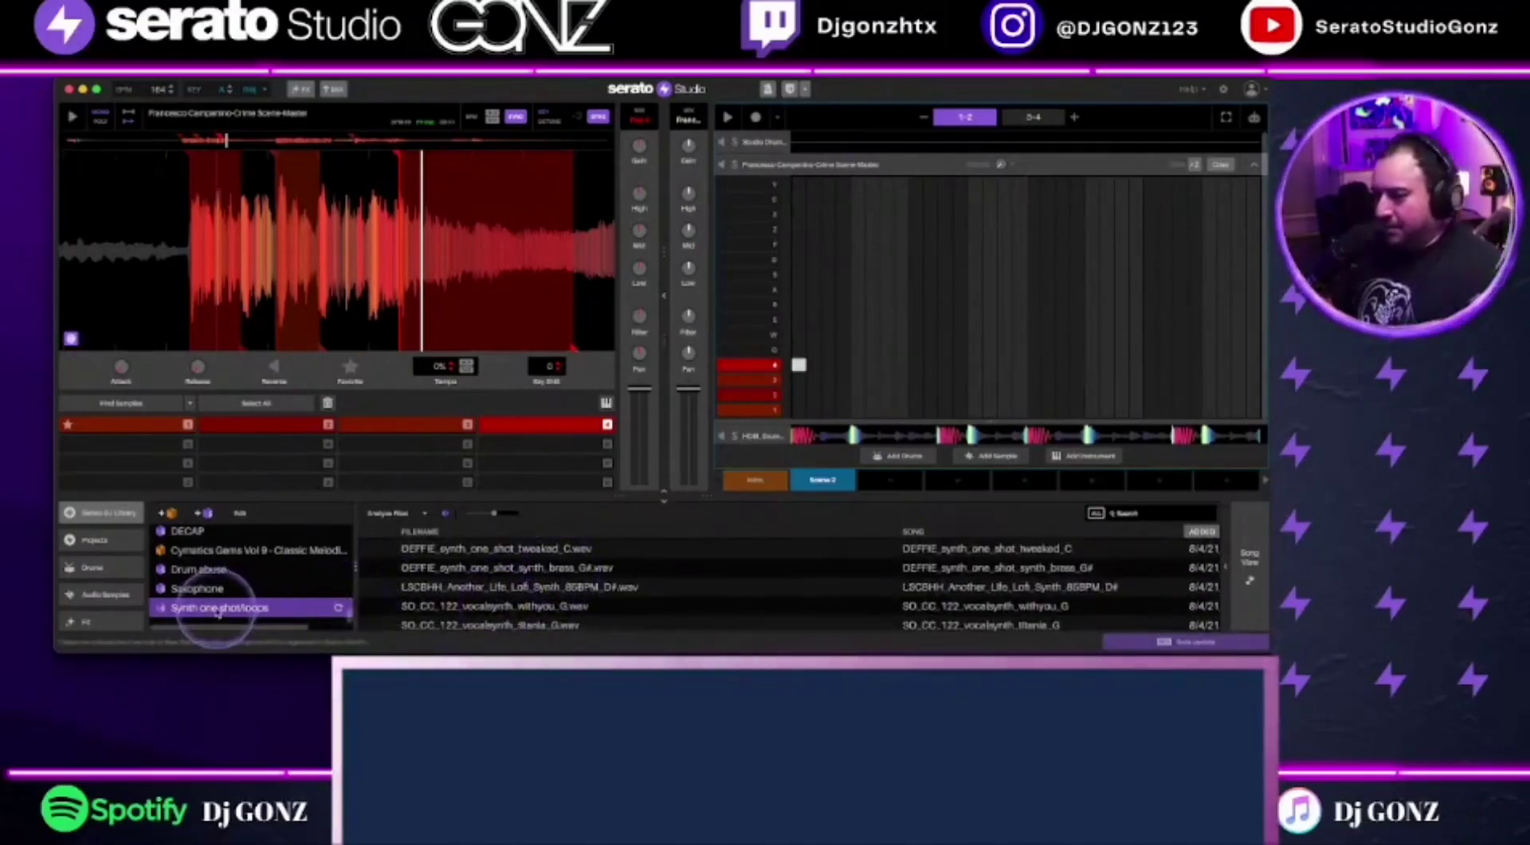
Enlarge the library area and move the Synth one shot/loops crate between the Pop and Trap crates
mouse_move(212, 612)
left_mouse_down()
mouse_move(199, 522)
mouse_move(295, 580)
mouse_move(169, 622)
mouse_move(215, 618)
left_mouse_up()
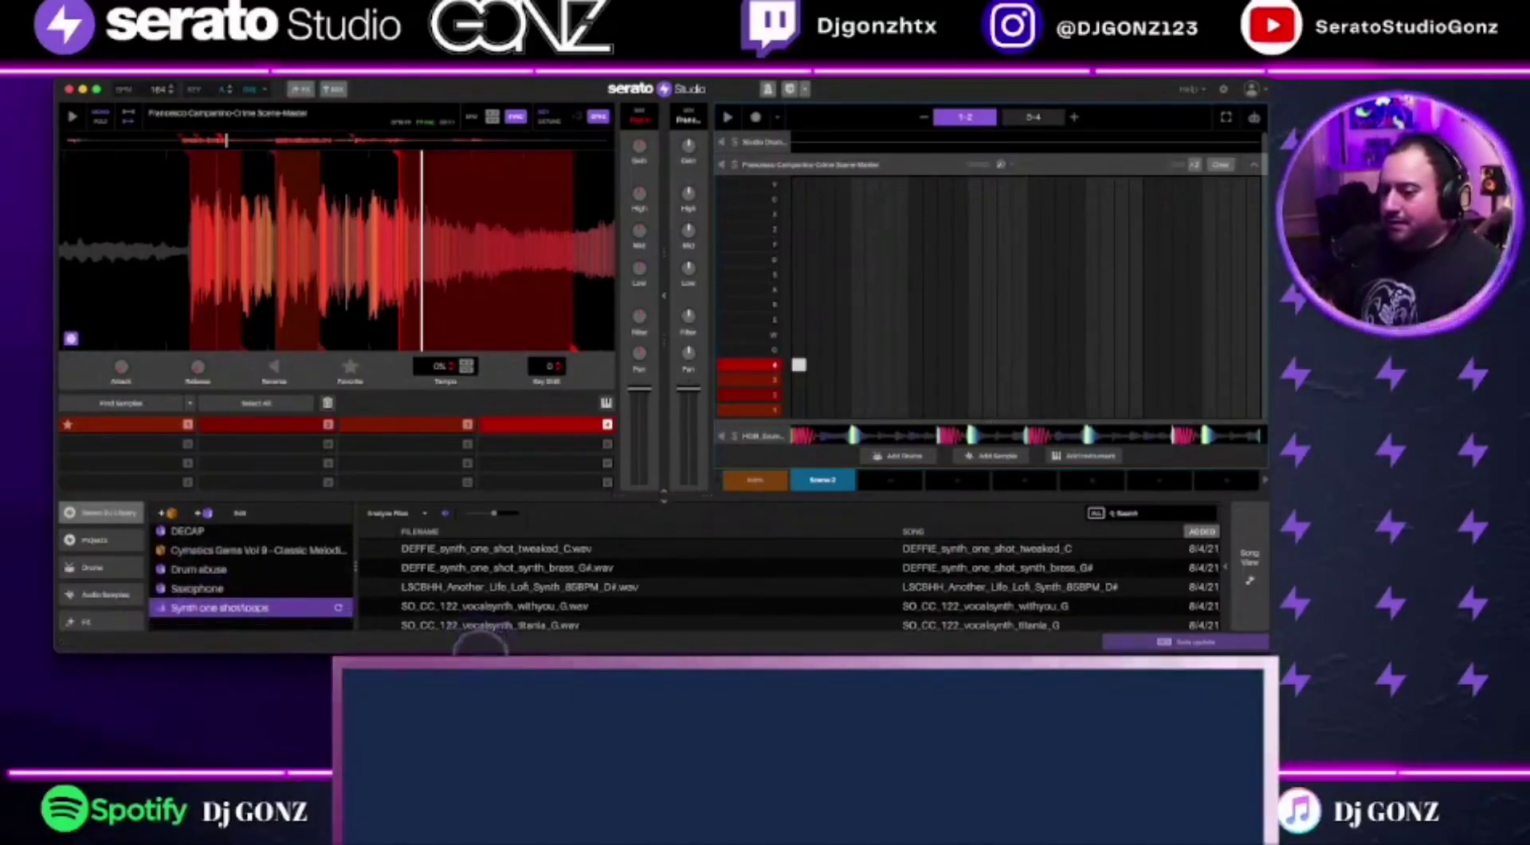
left_click_drag(626, 500, 626, 296)
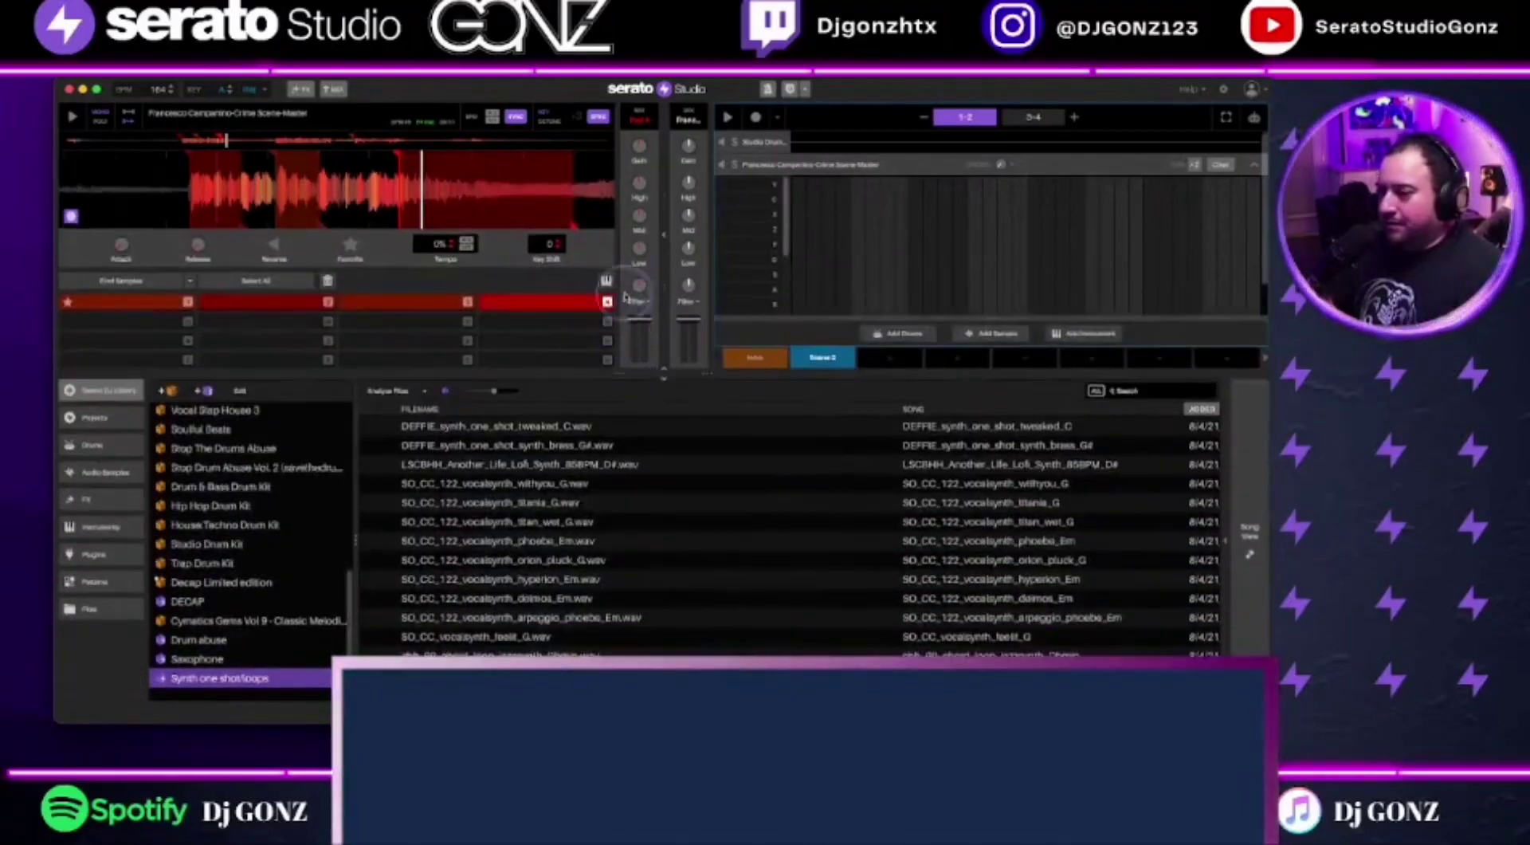
left_click_drag(219, 678, 164, 676)
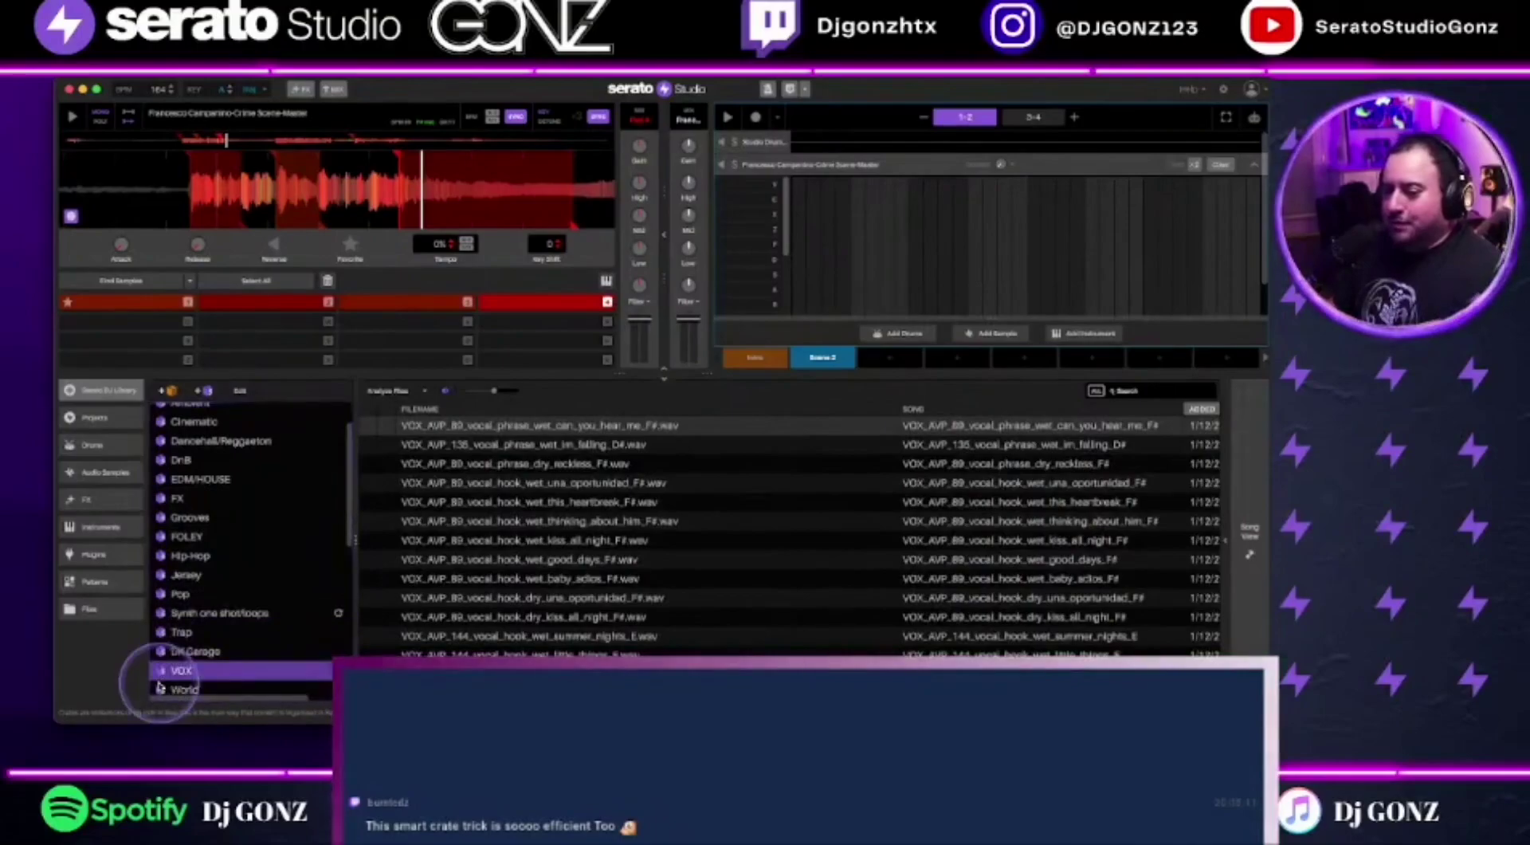
Open the Synth one shot/loops crate and step through its samples, ending on CLZEE_84_synth_loop_arpeggios_progression_sunset_Fmaj.wav
left_click(207, 616)
left_click(673, 521)
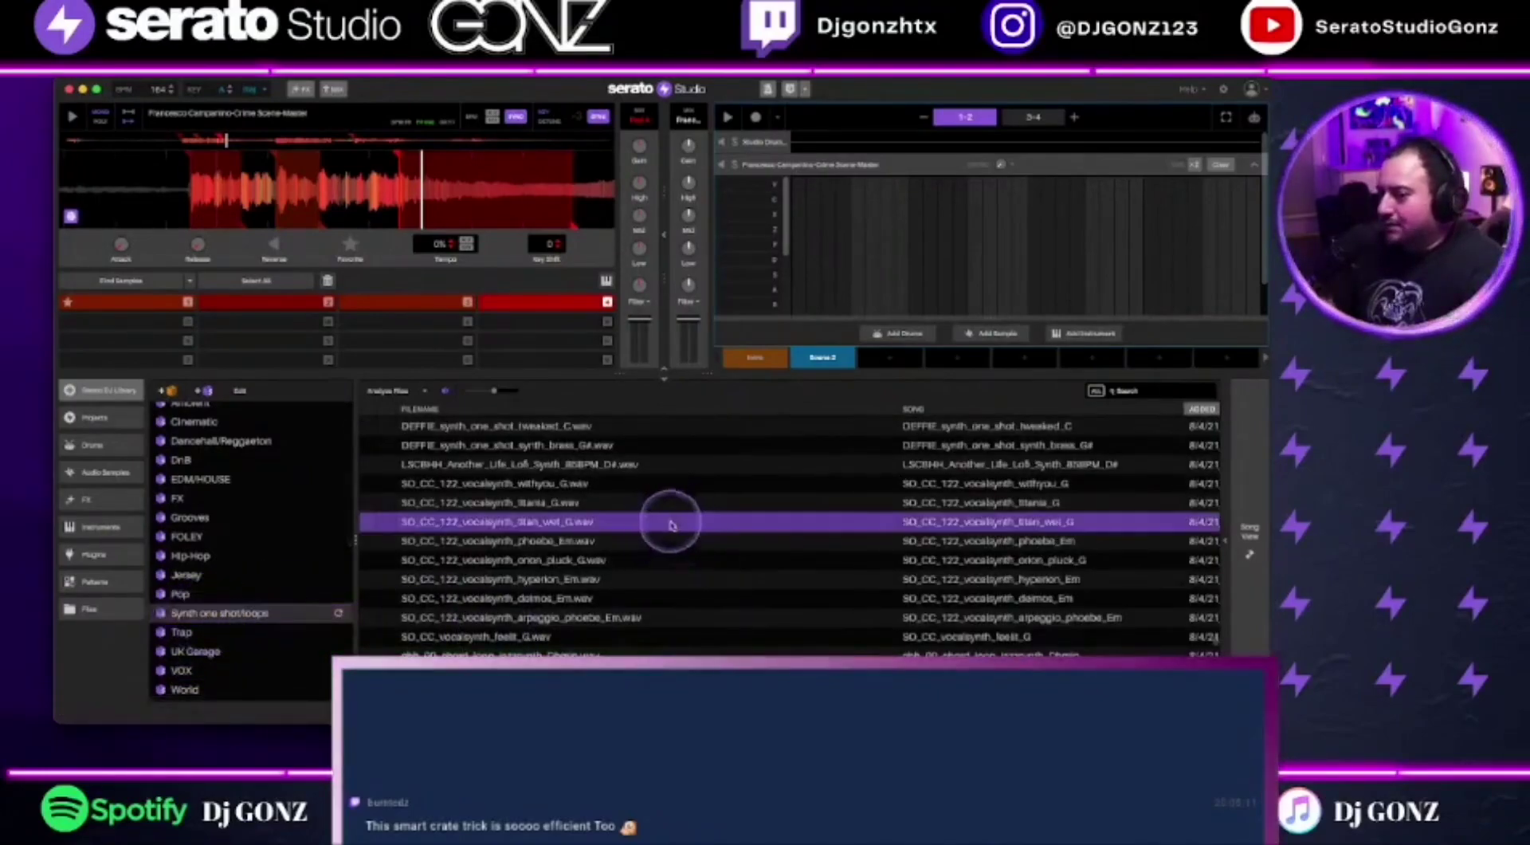
left_click(642, 578)
scroll(629, 610, "down", 3)
left_click(629, 605)
left_click(630, 562)
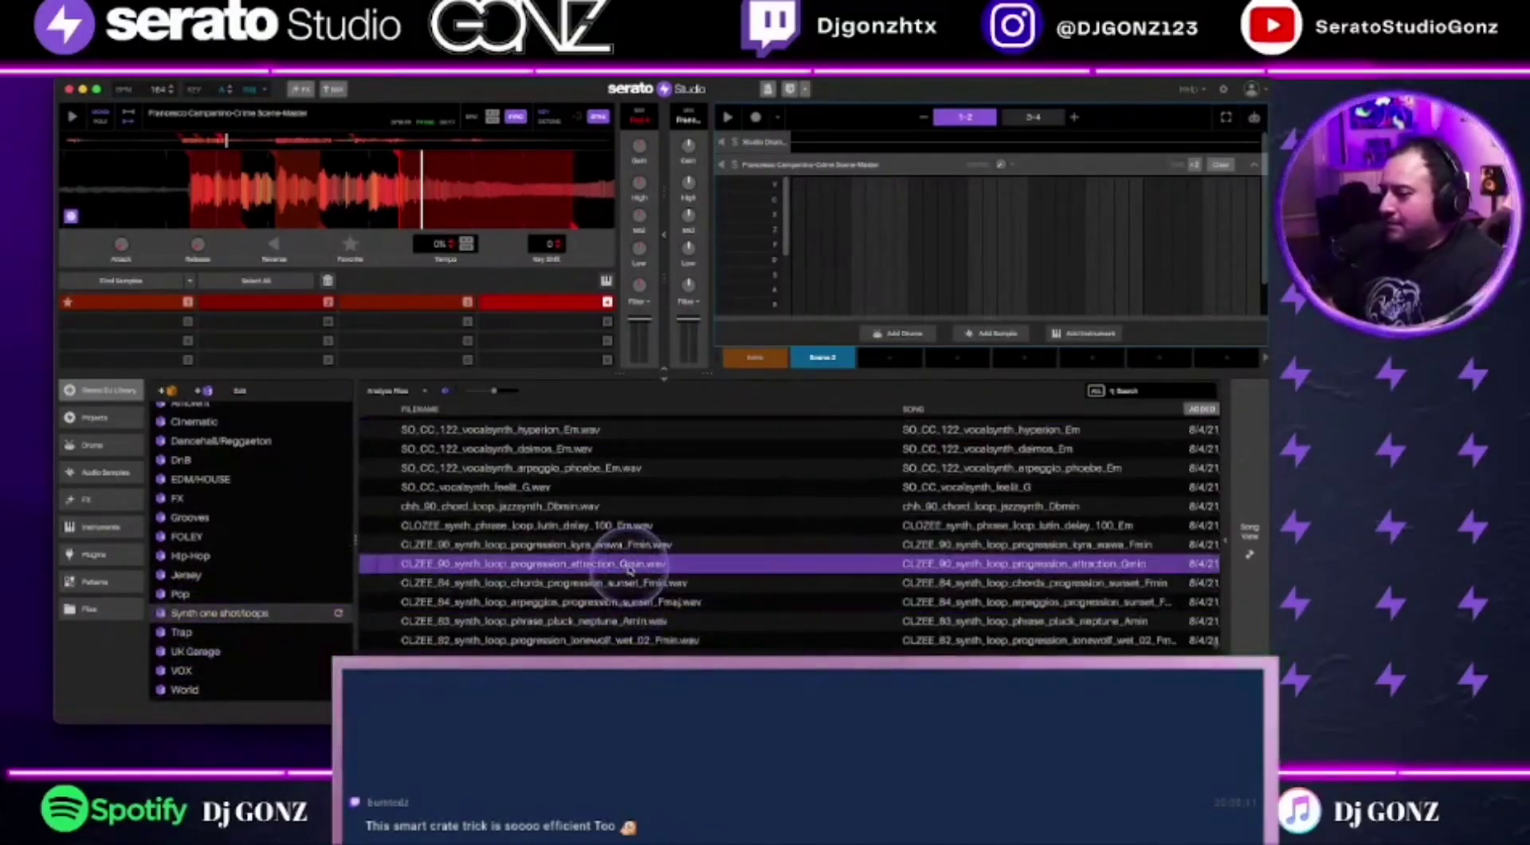
left_click(619, 587)
left_click(612, 603)
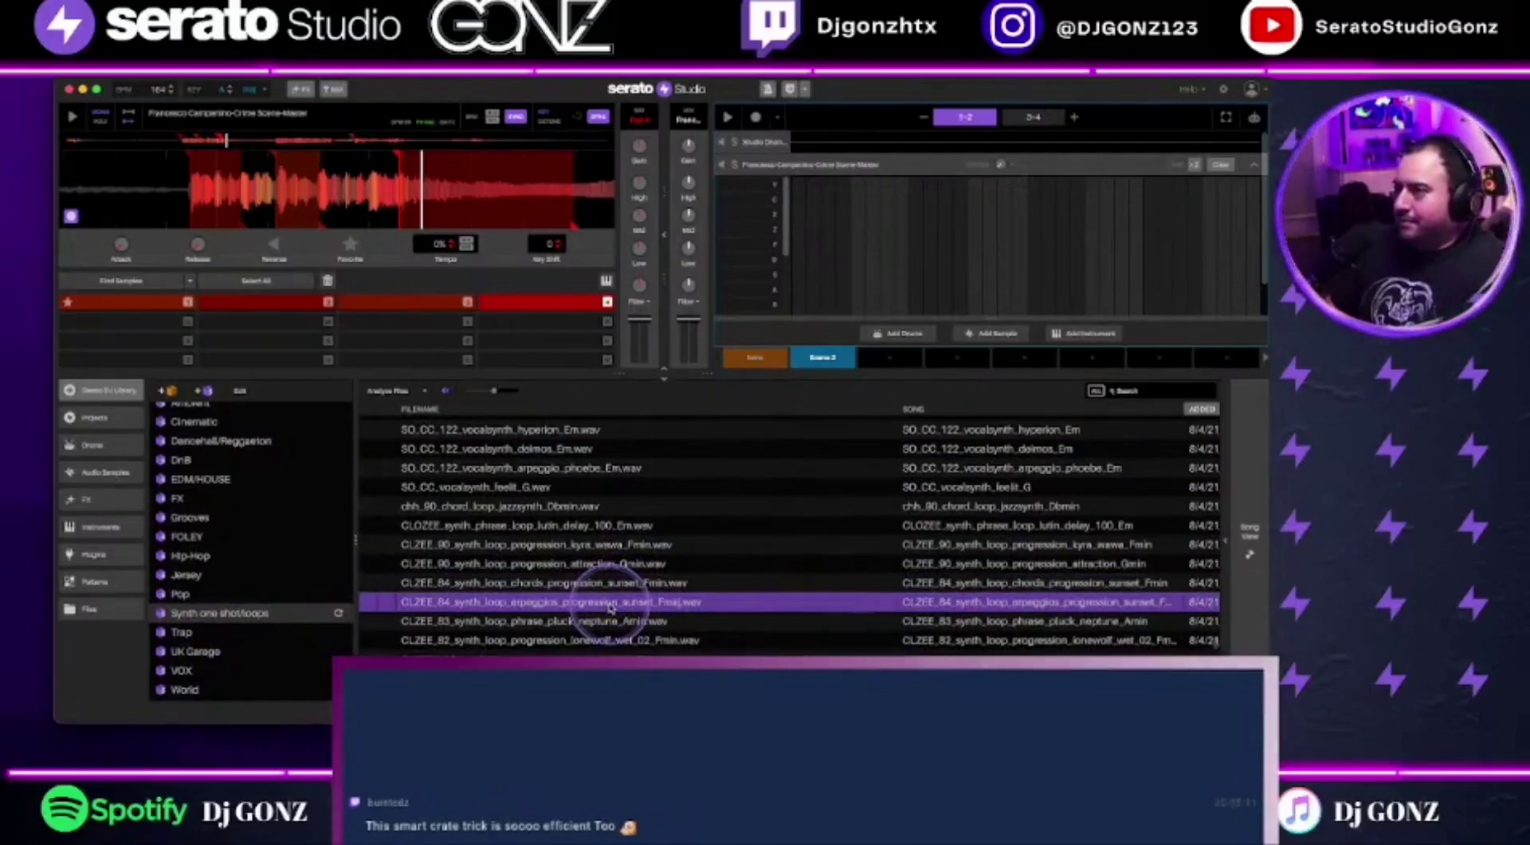
Collapse the expanded step grid of the Crime Scene sample deck in Scene 2
left_click(1258, 164)
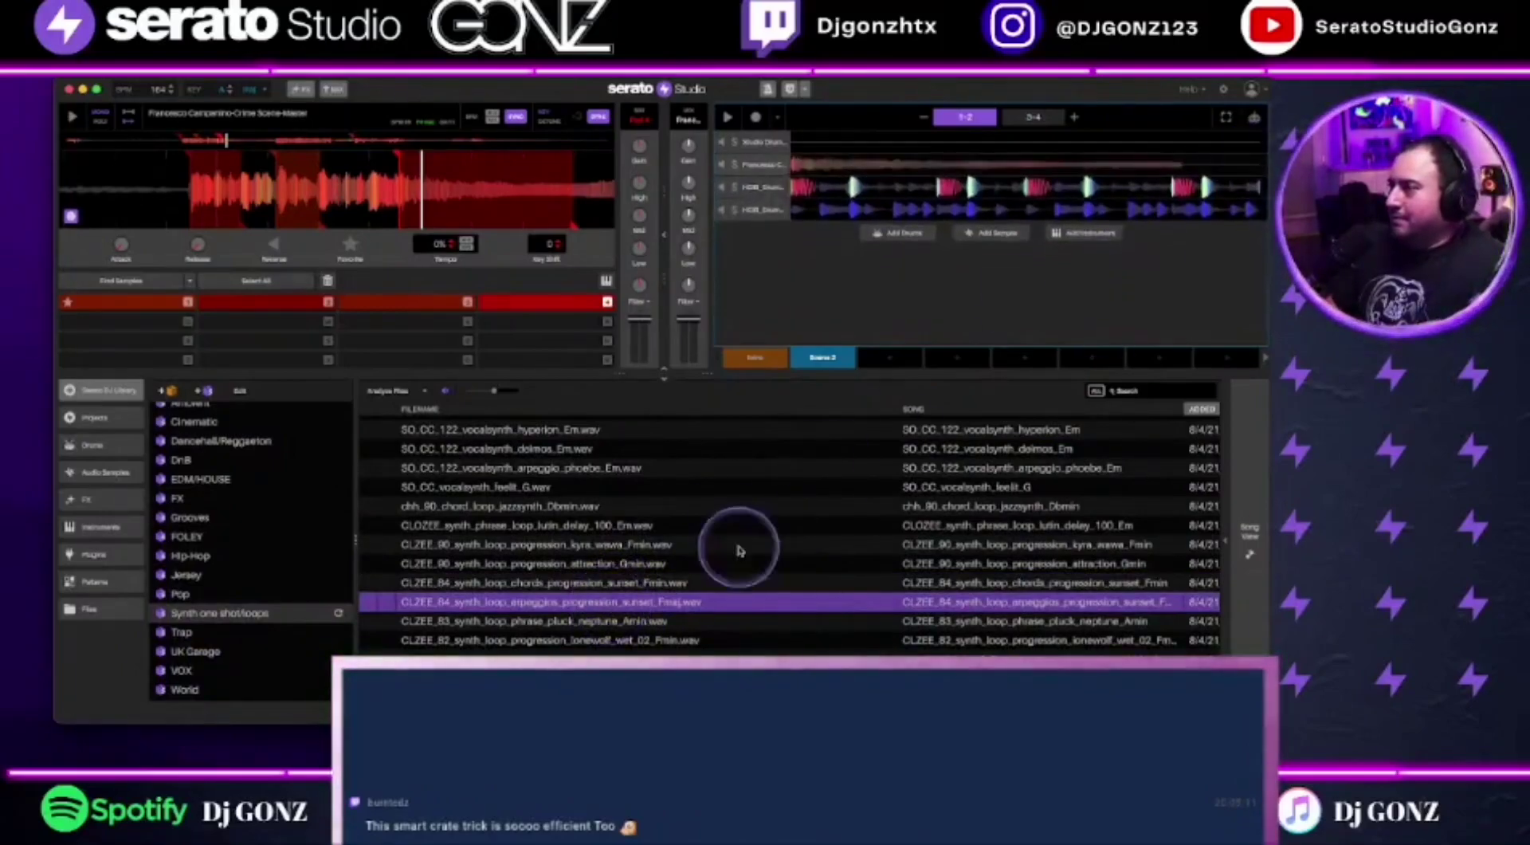
Load CLZEE_84_synth_loop_arpeggios_progression_sunset_Fmaj.wav into a new sample deck in Scene 2 and preview it
left_click_drag(582, 602, 877, 325)
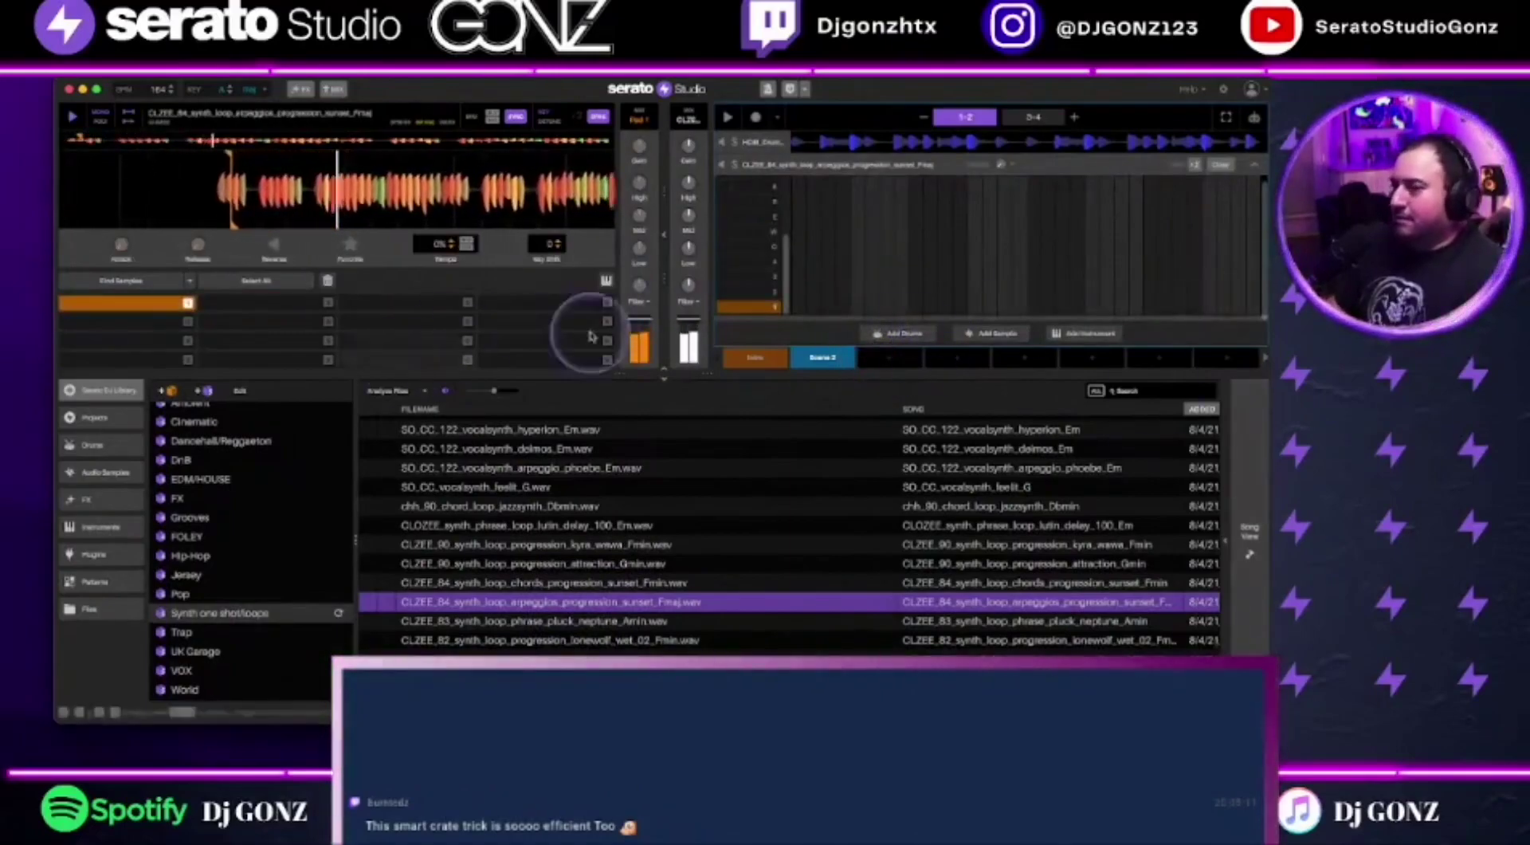
key("space")
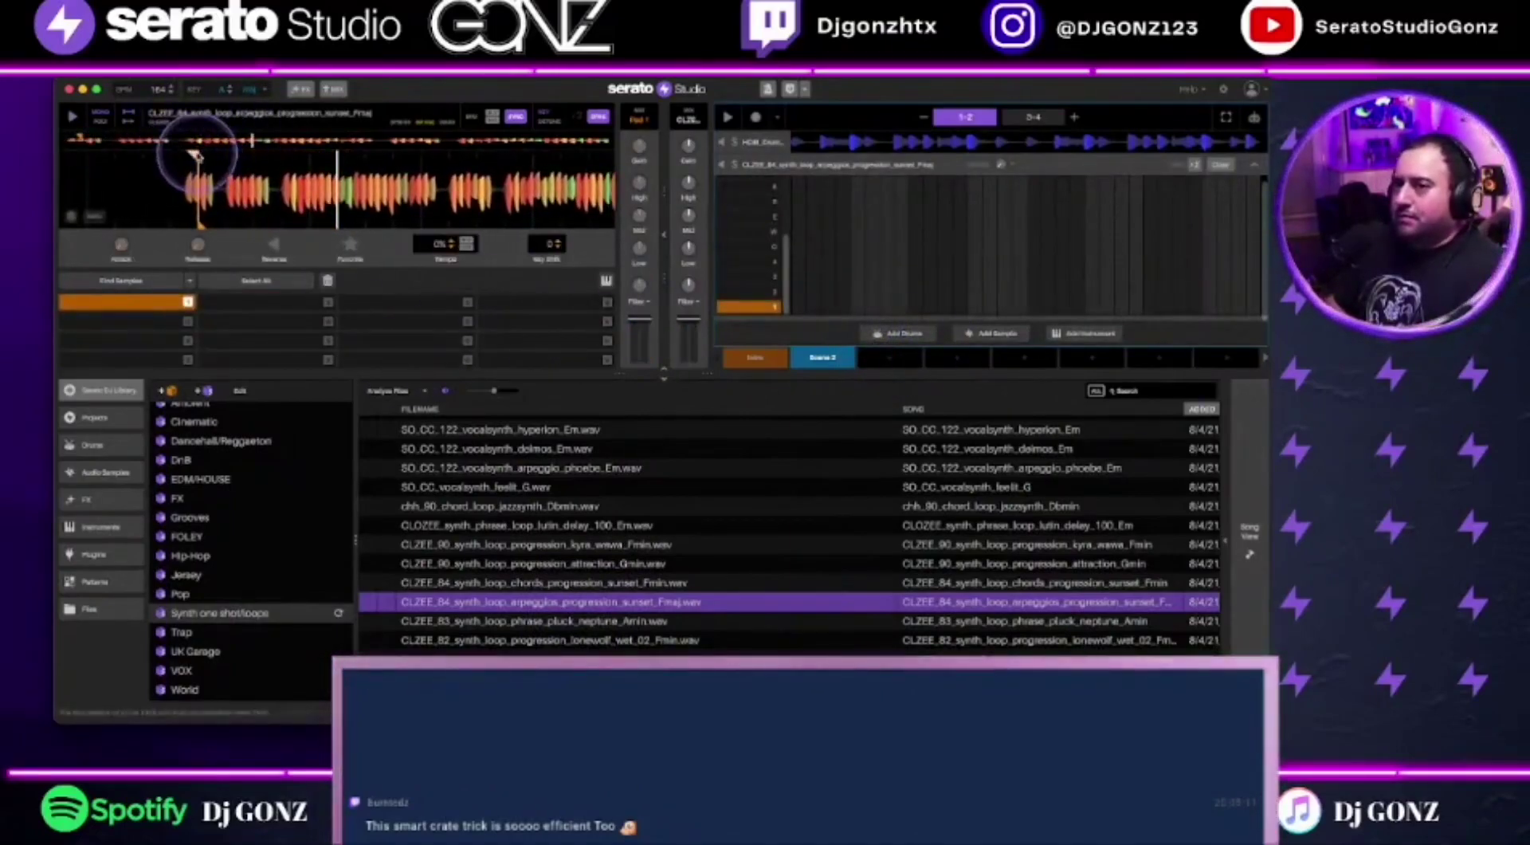
left_click(127, 191)
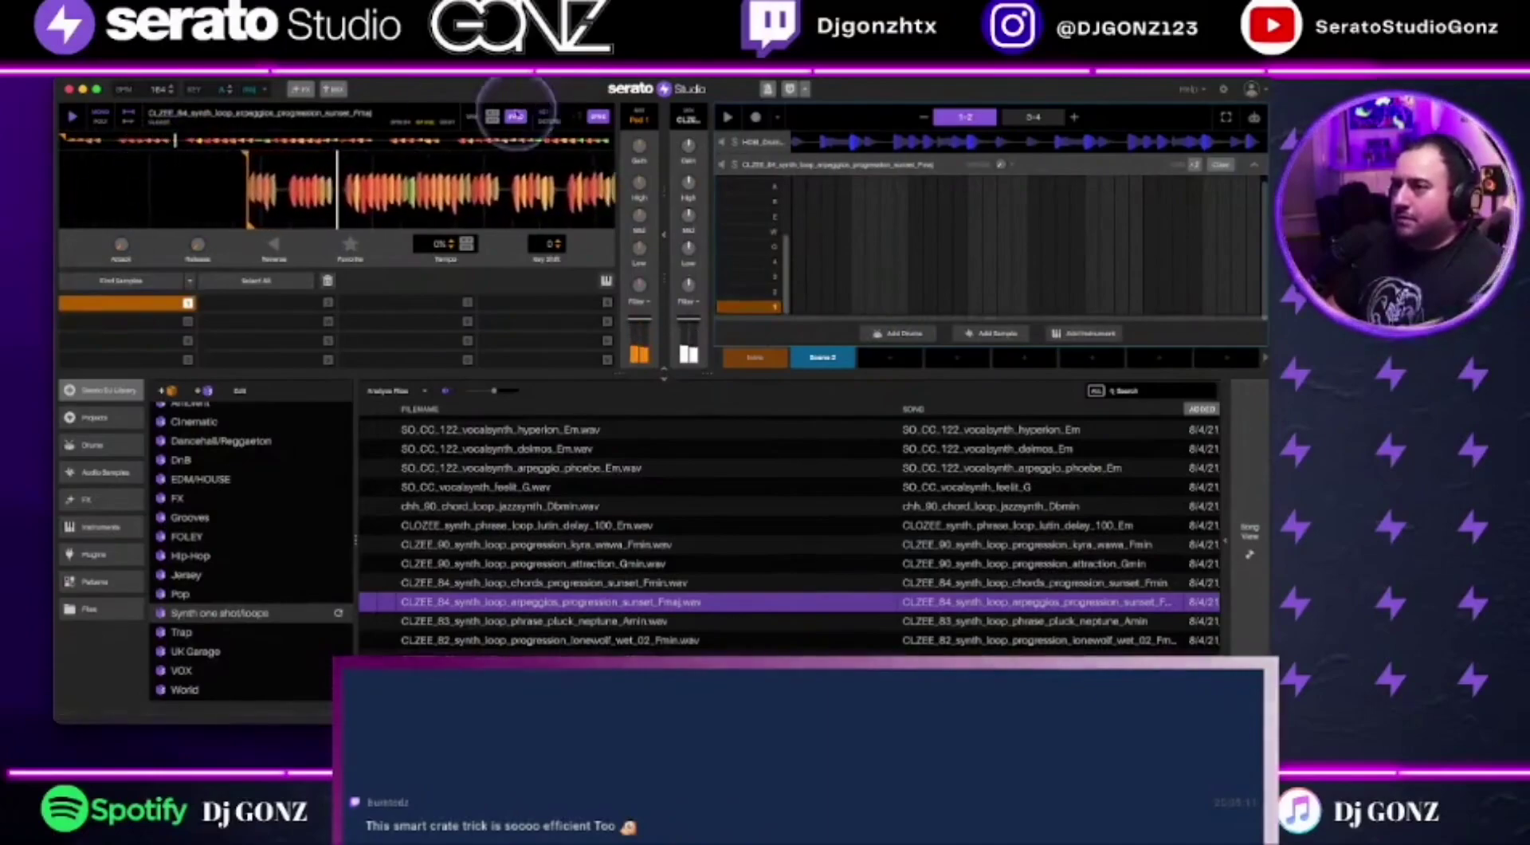
Play back Scene 2 with the added synth loop deck and collapse that deck's step grid
key("space")
key("space")
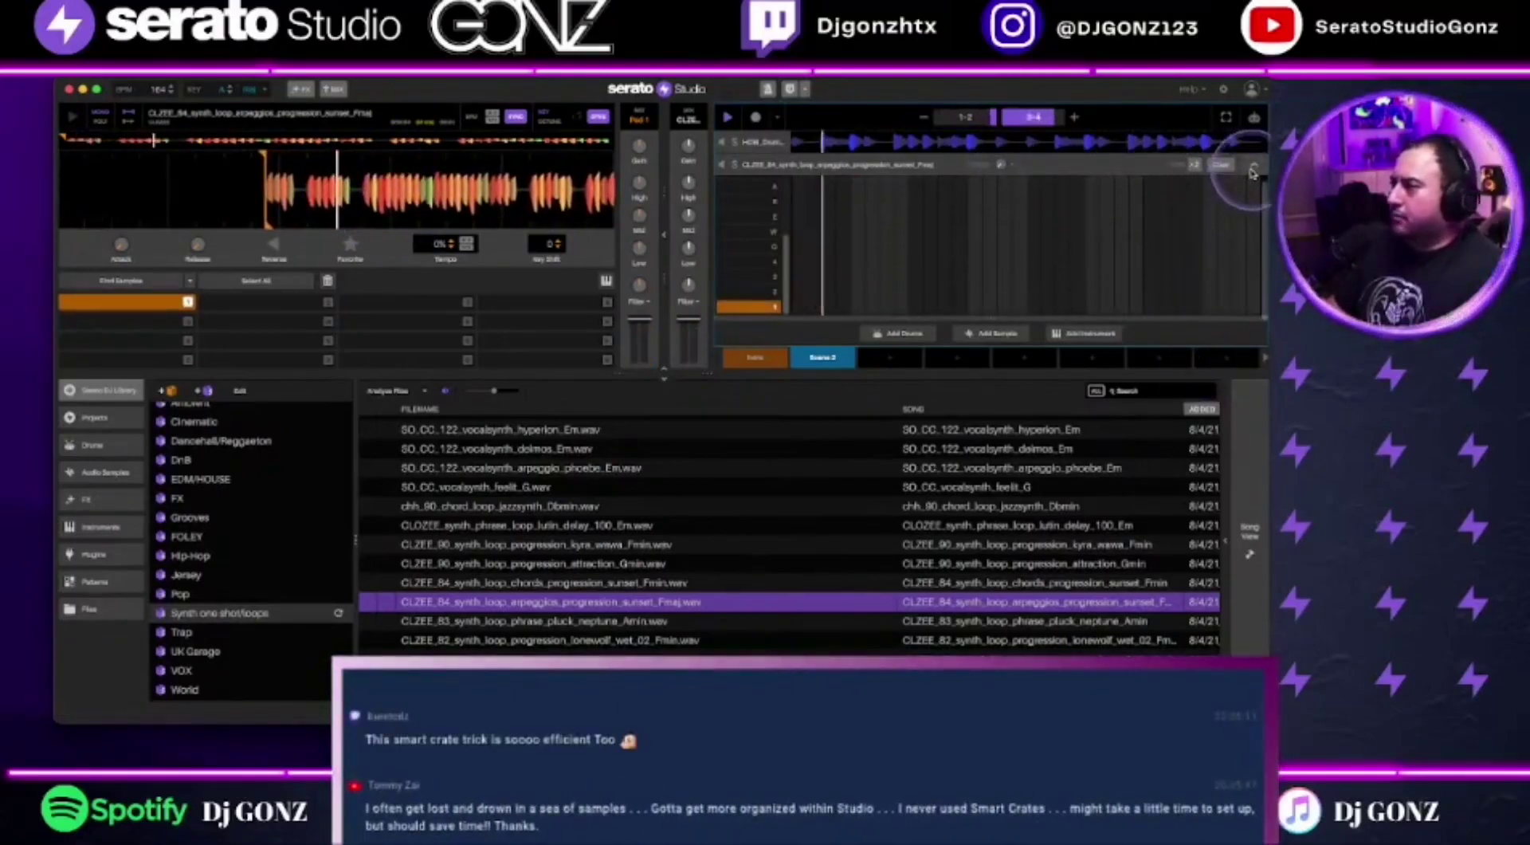
left_click(1059, 314)
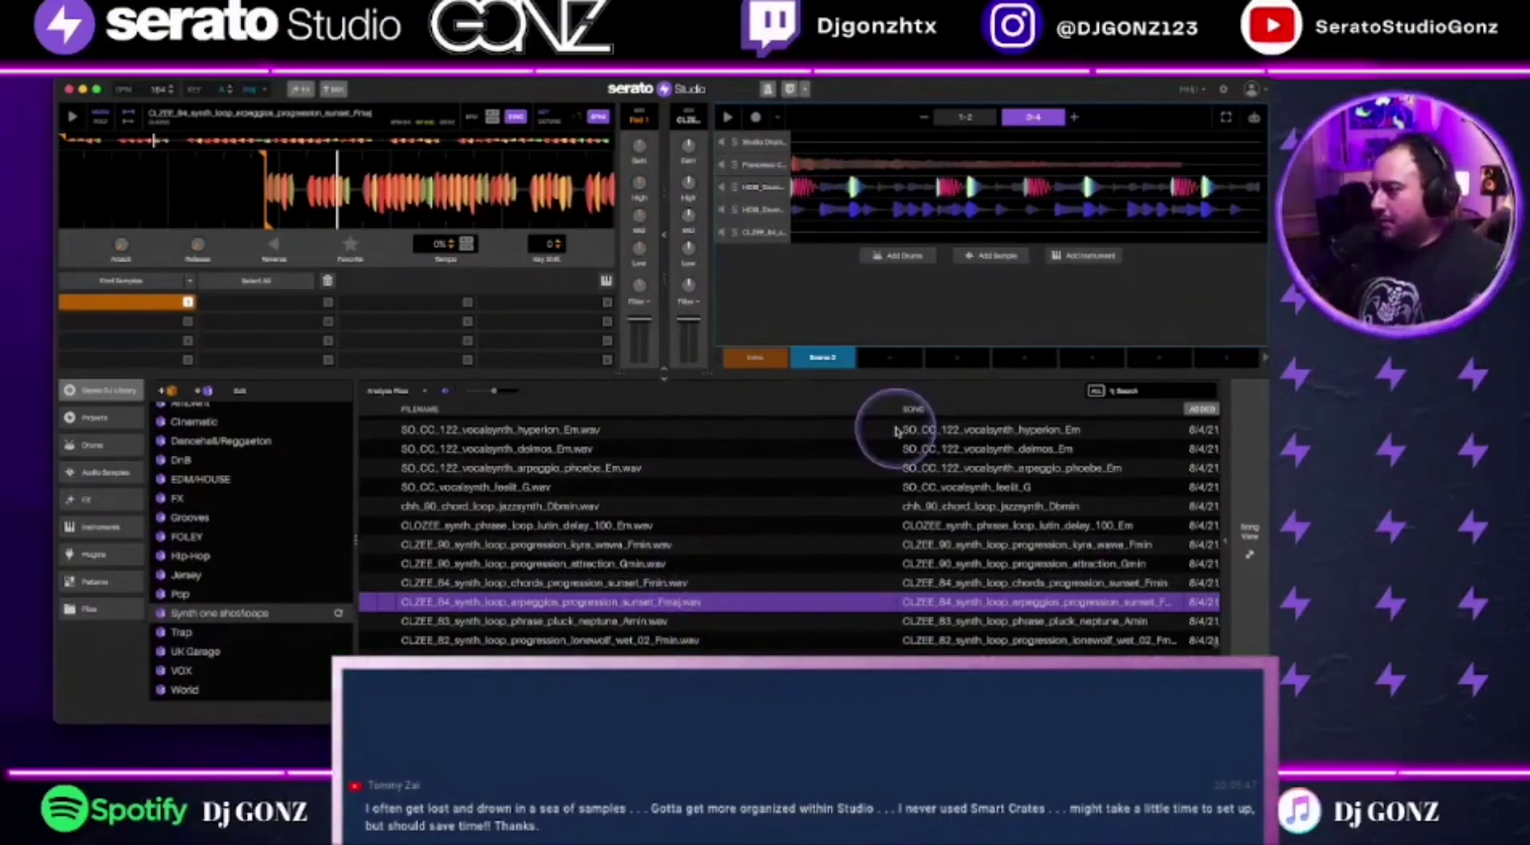
Narrow the Filename column in the sample list and compare the Serato DJ Library with the Audio Samples library
left_click_drag(898, 412, 783, 407)
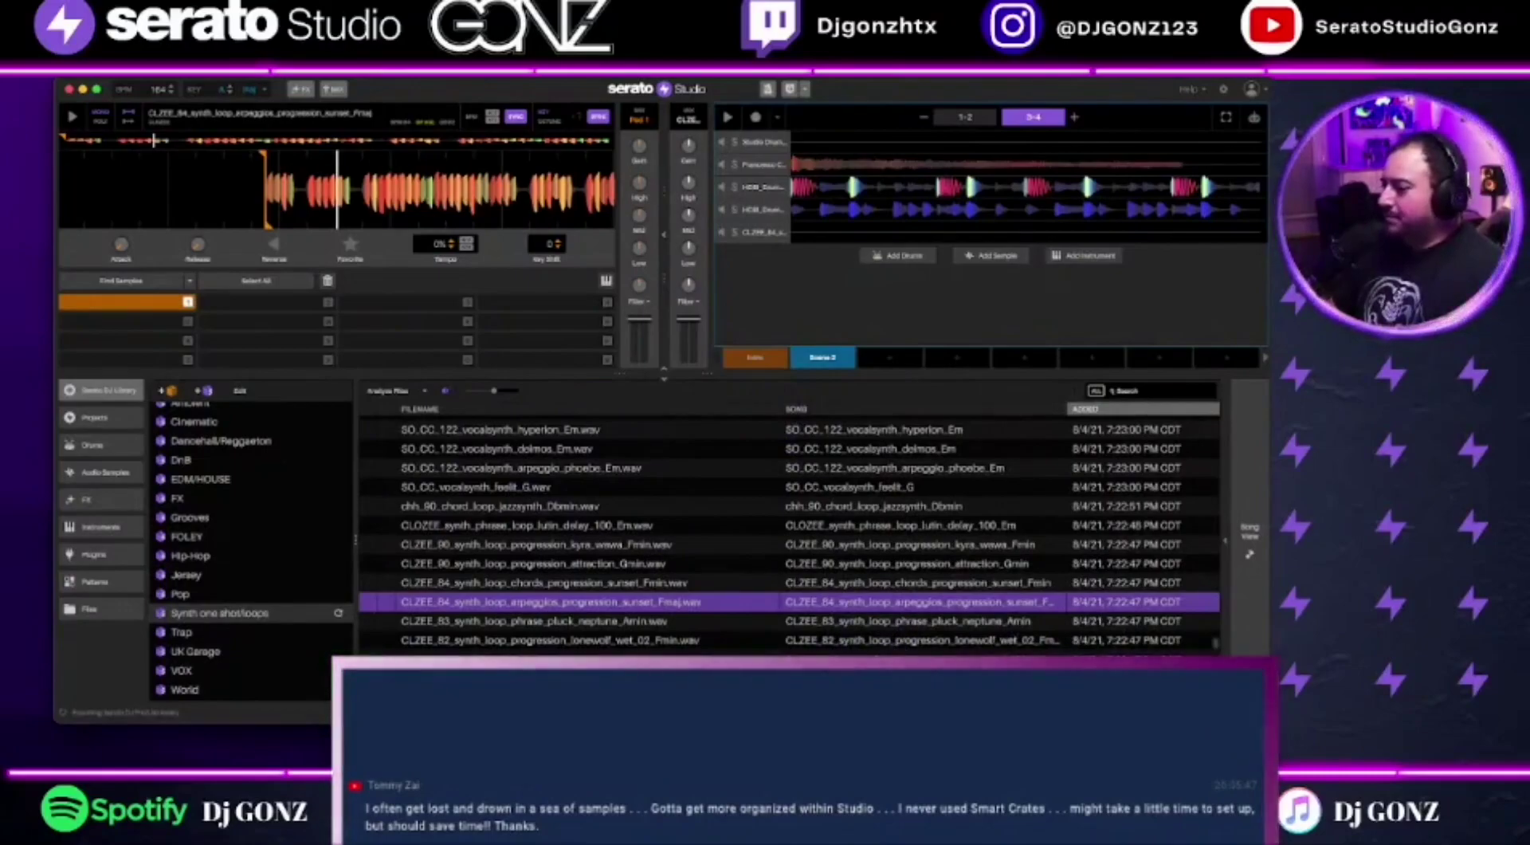
scroll(789, 534, "right", 5)
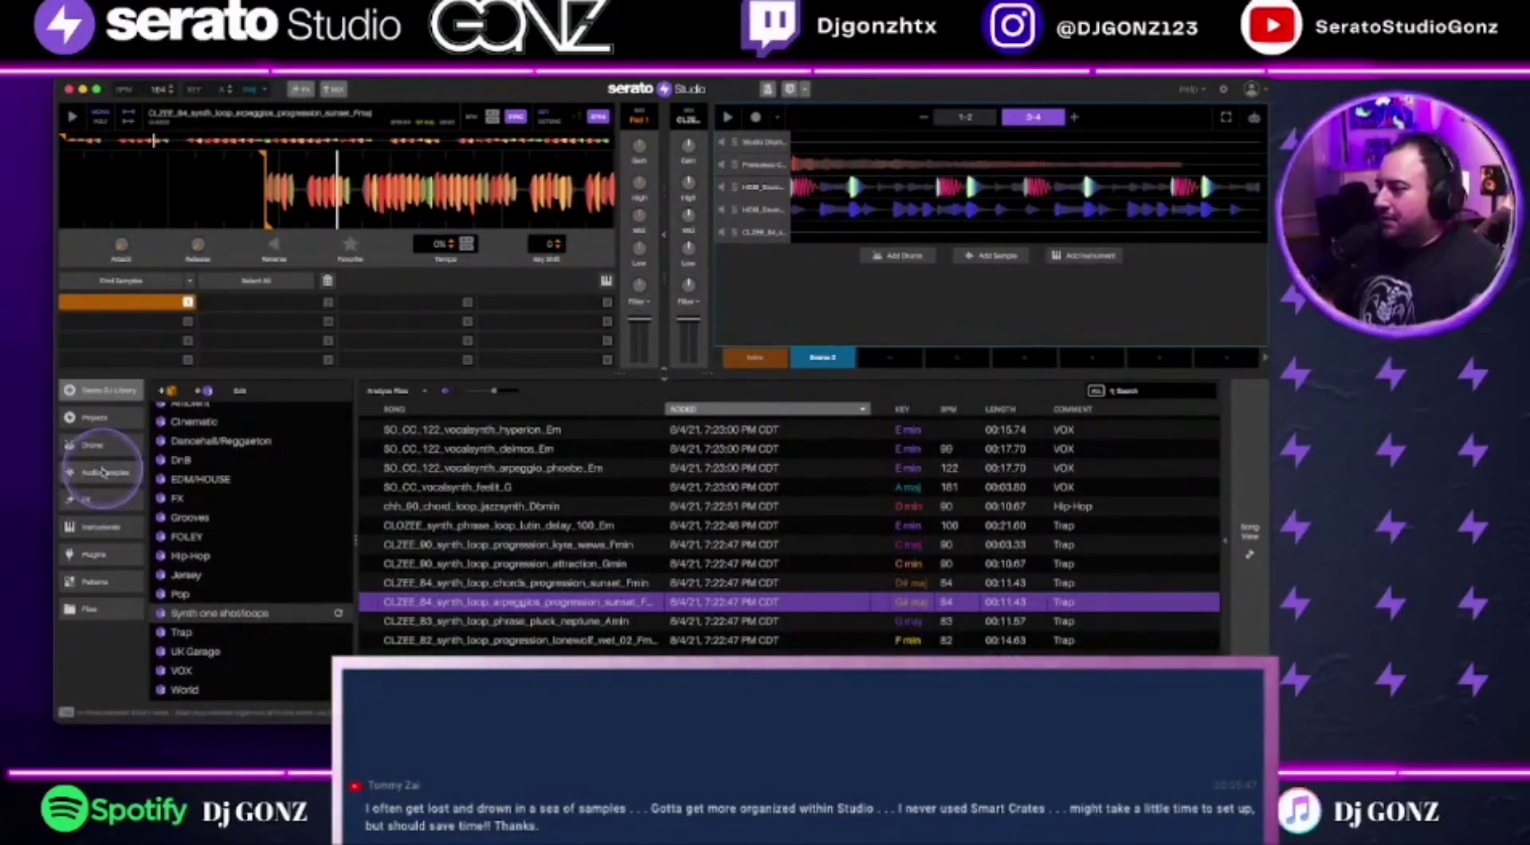
left_click(104, 471)
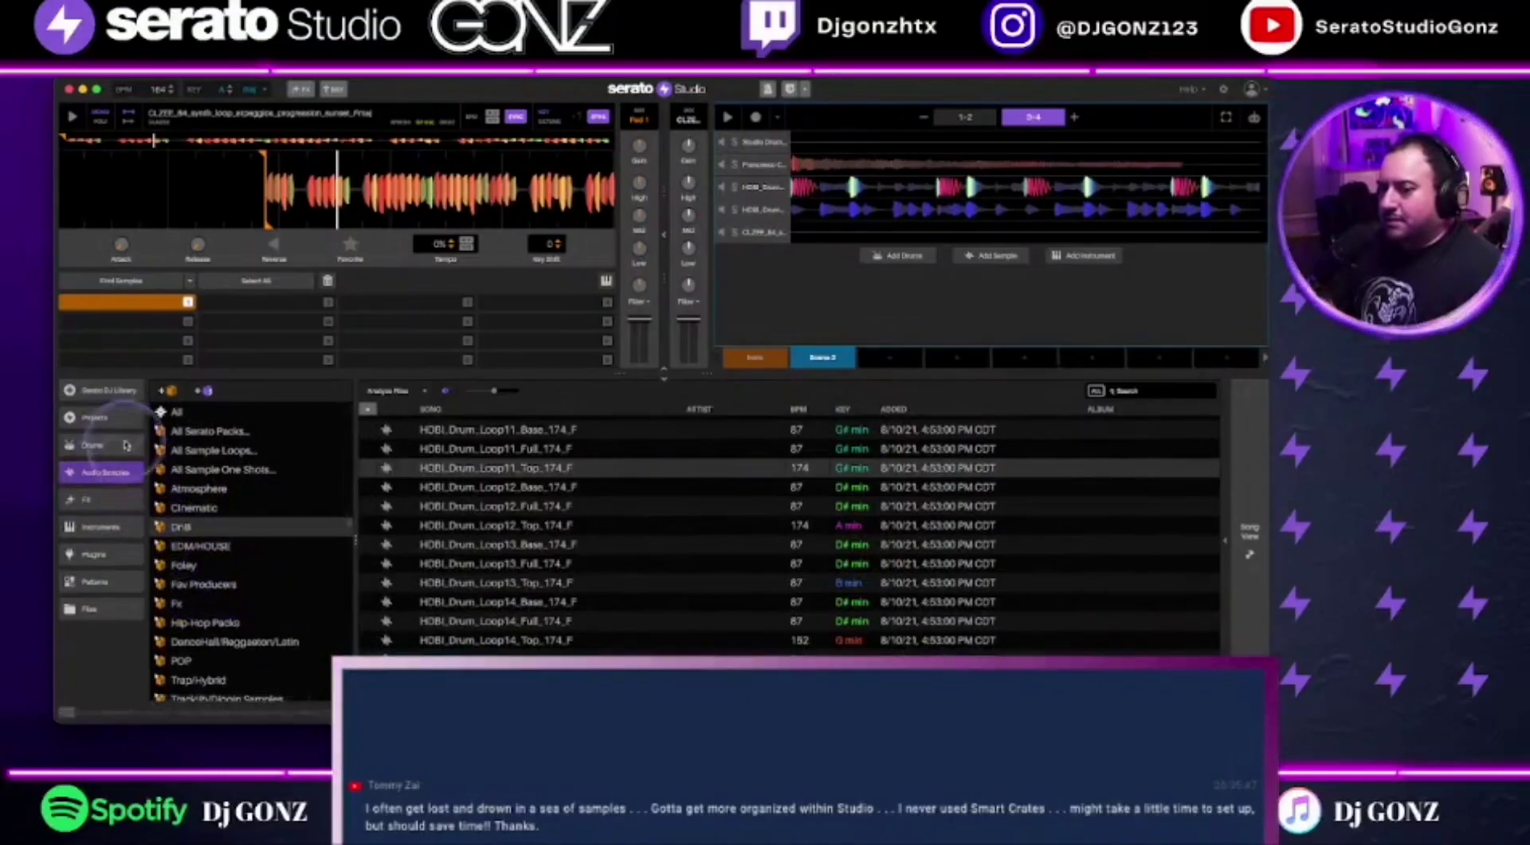
left_click(104, 390)
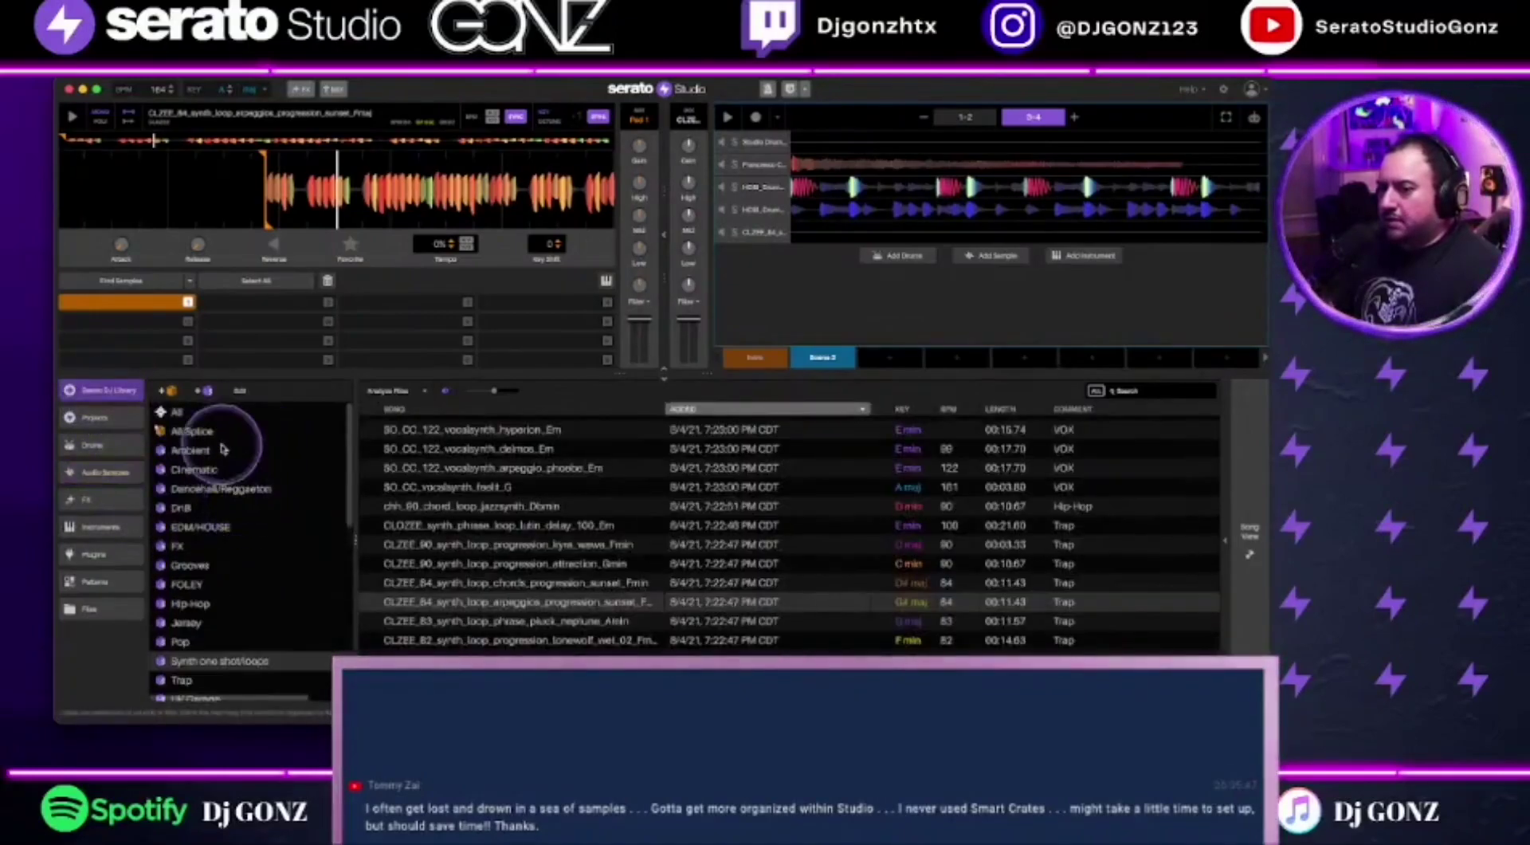
Set the comment of the first four MJCOLE vocal loop samples in the All Splice crate to "vox"
left_click(195, 431)
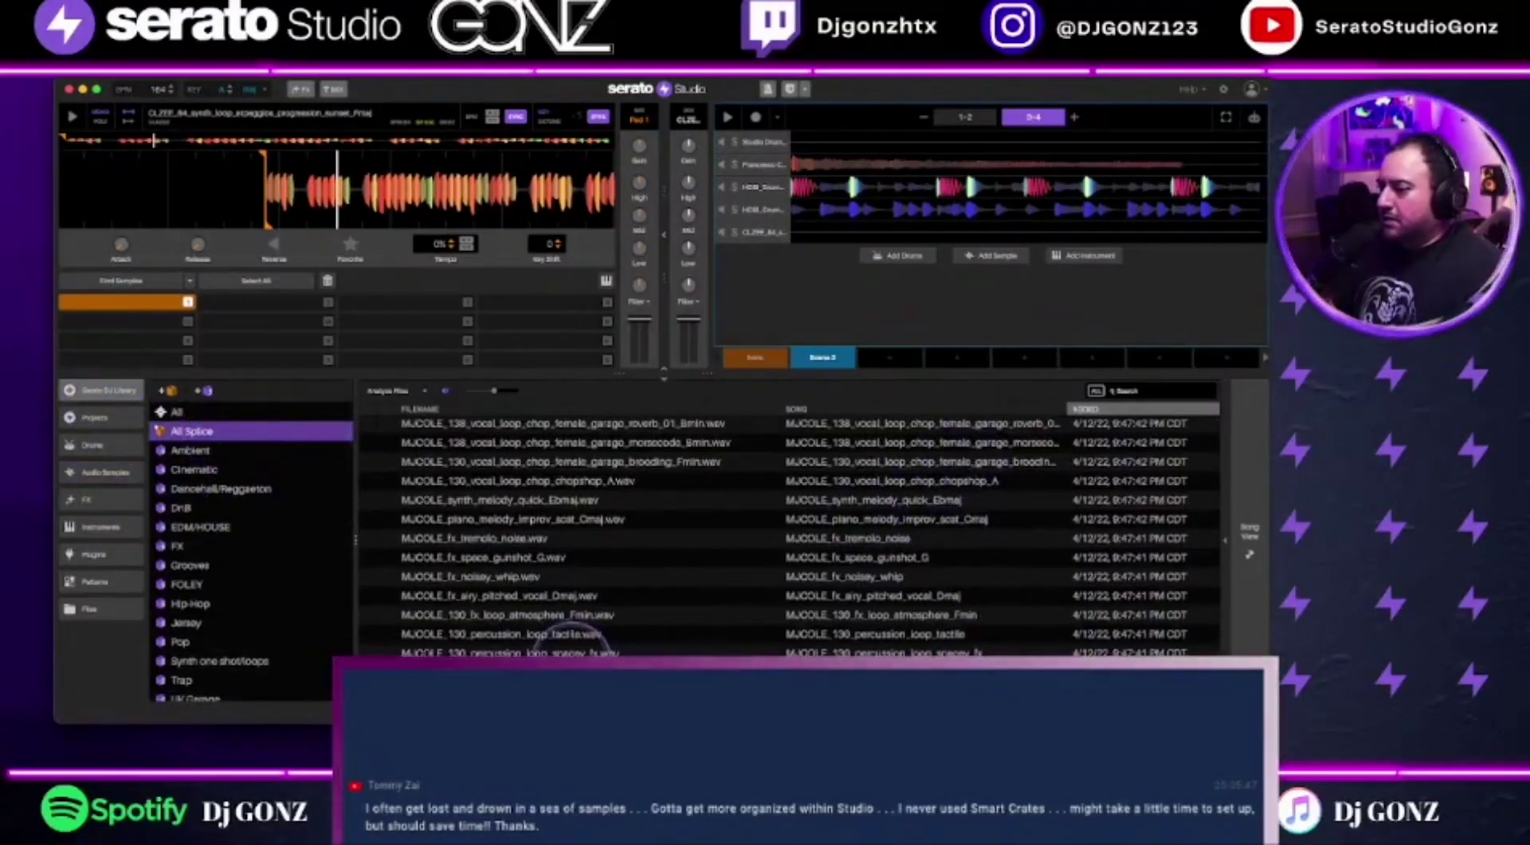
scroll(789, 534, "right", 5)
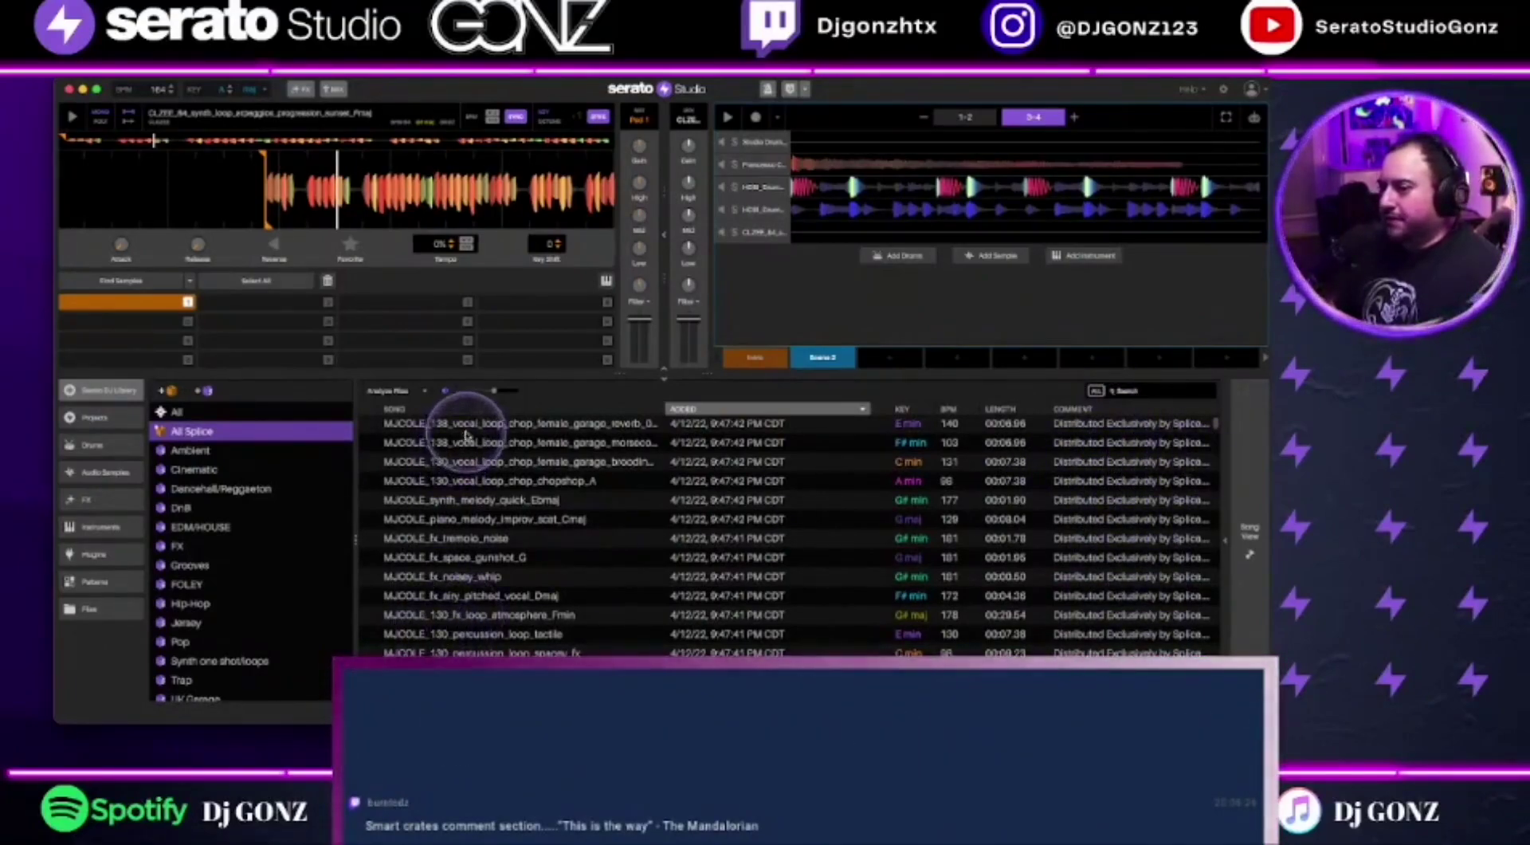
left_click(1131, 481)
left_click(1102, 426, "shift")
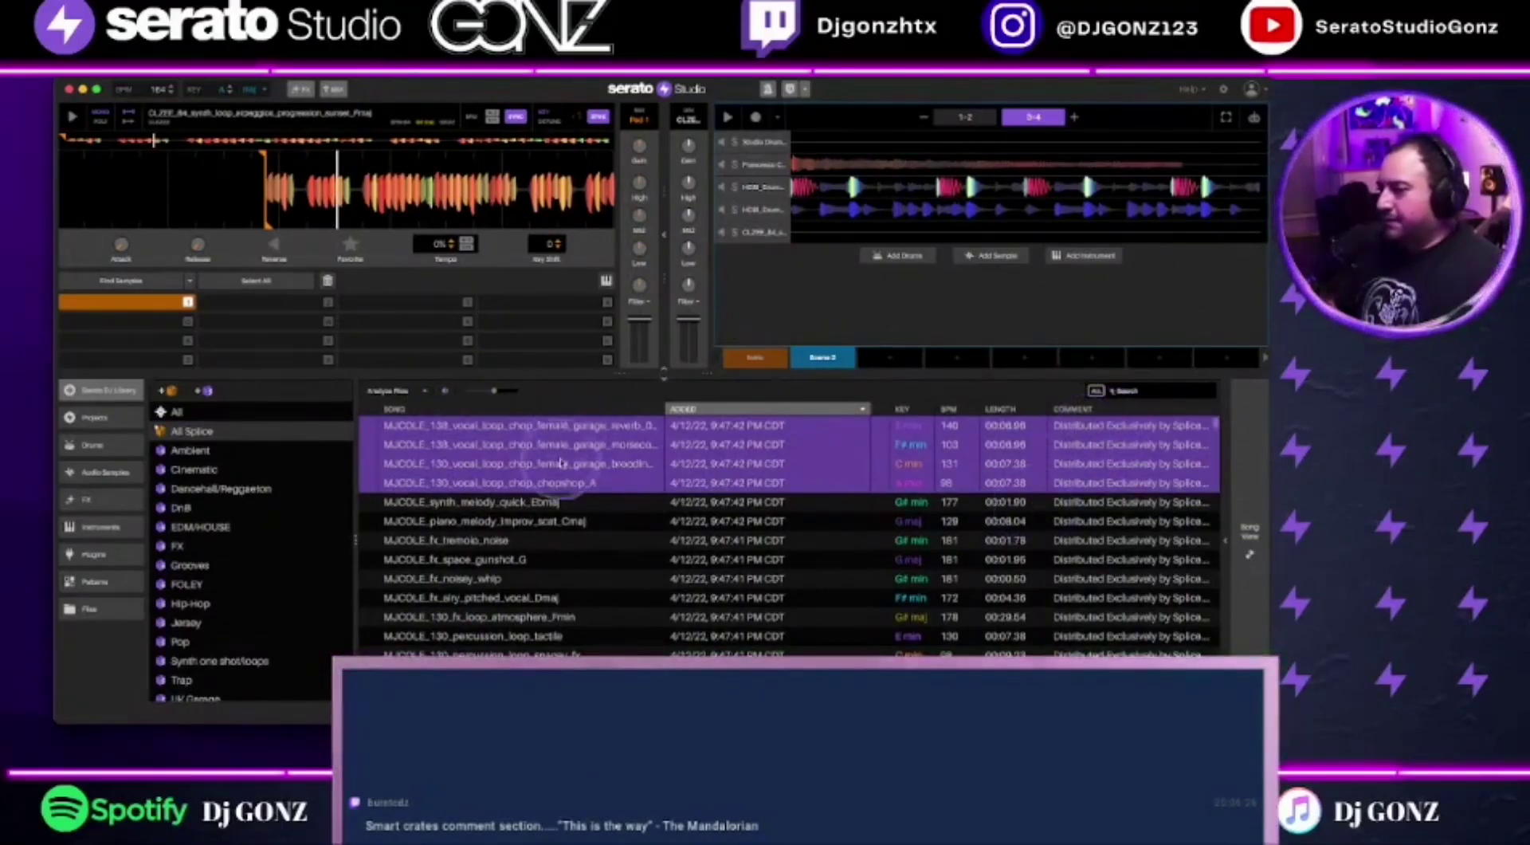
double_click(1084, 426)
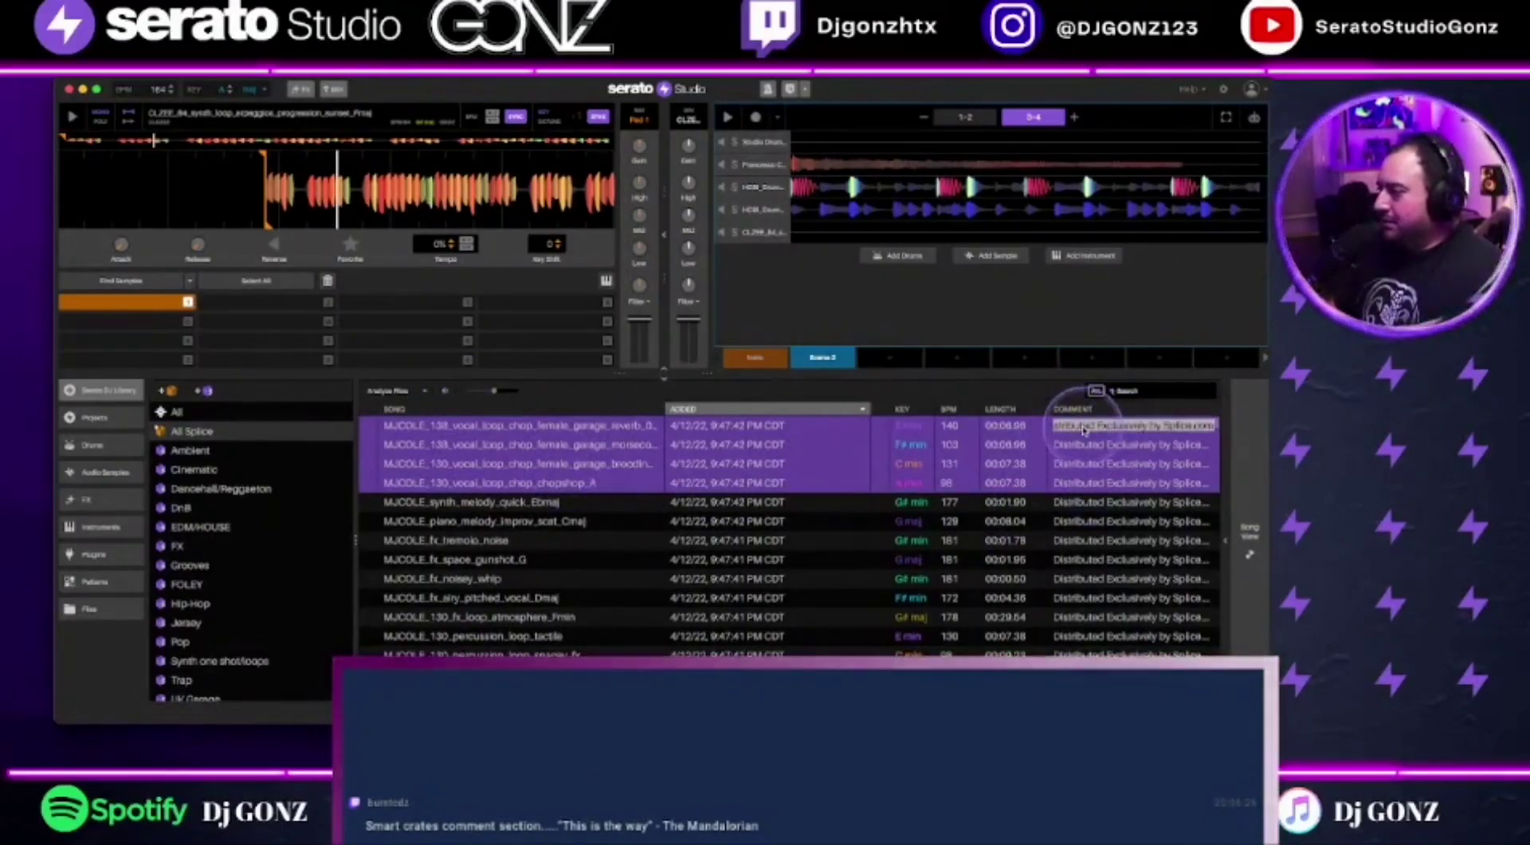
type("vo")
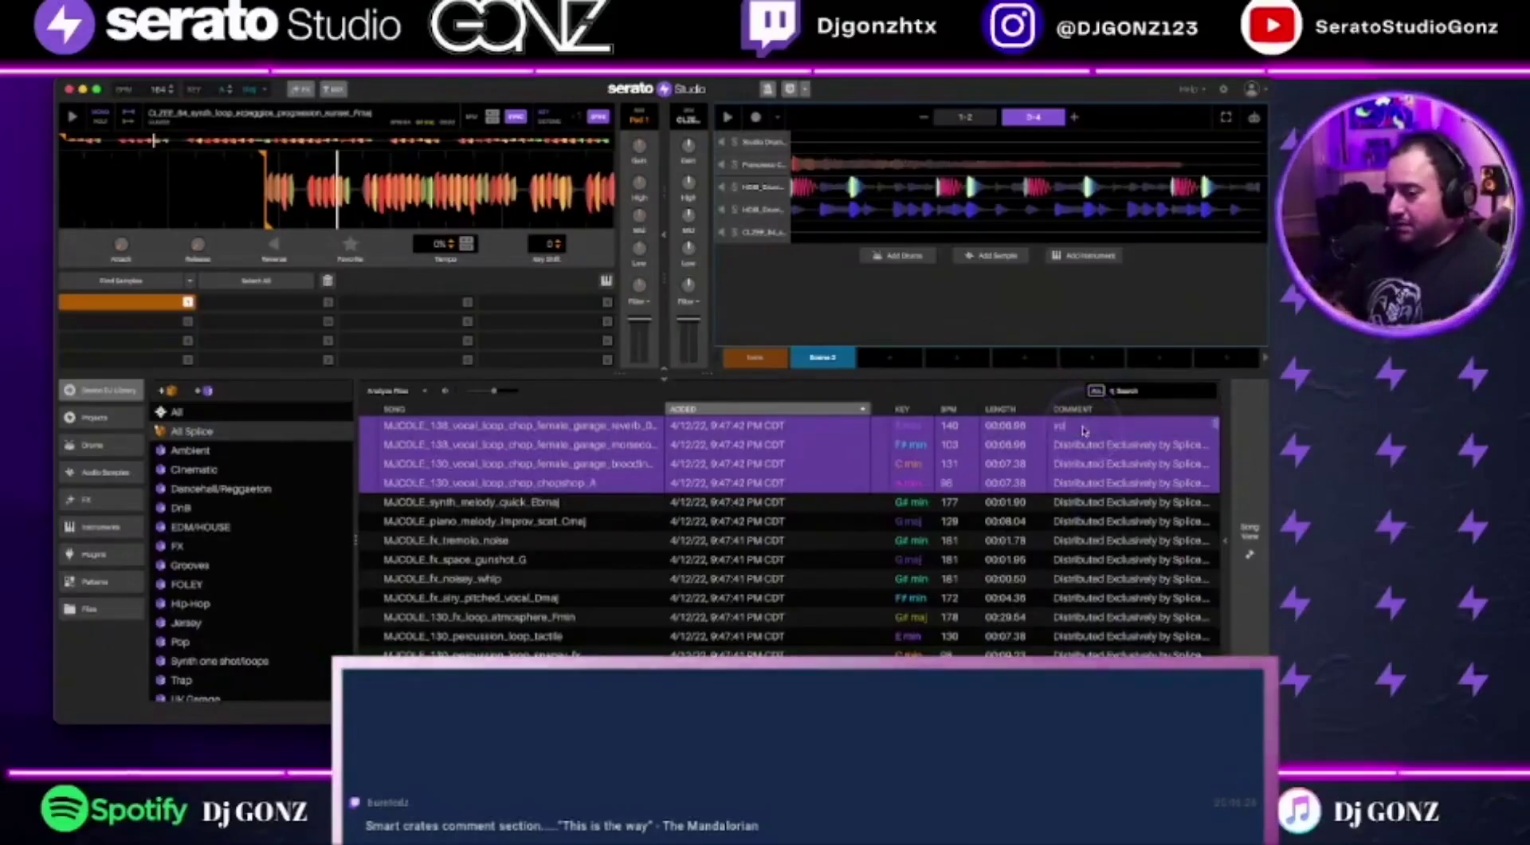
type("x")
key("Return")
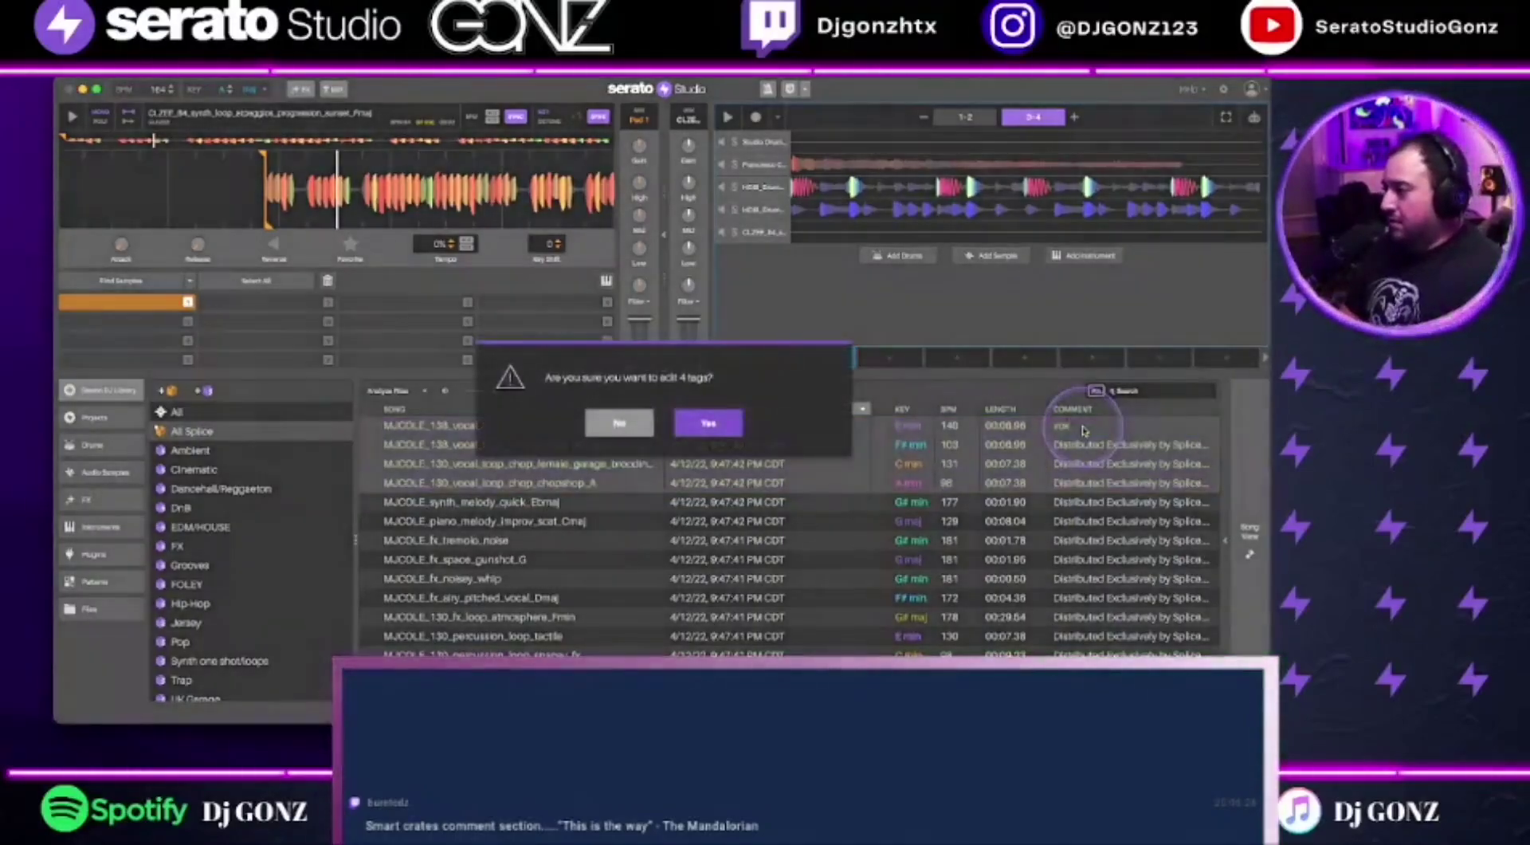
left_click(708, 424)
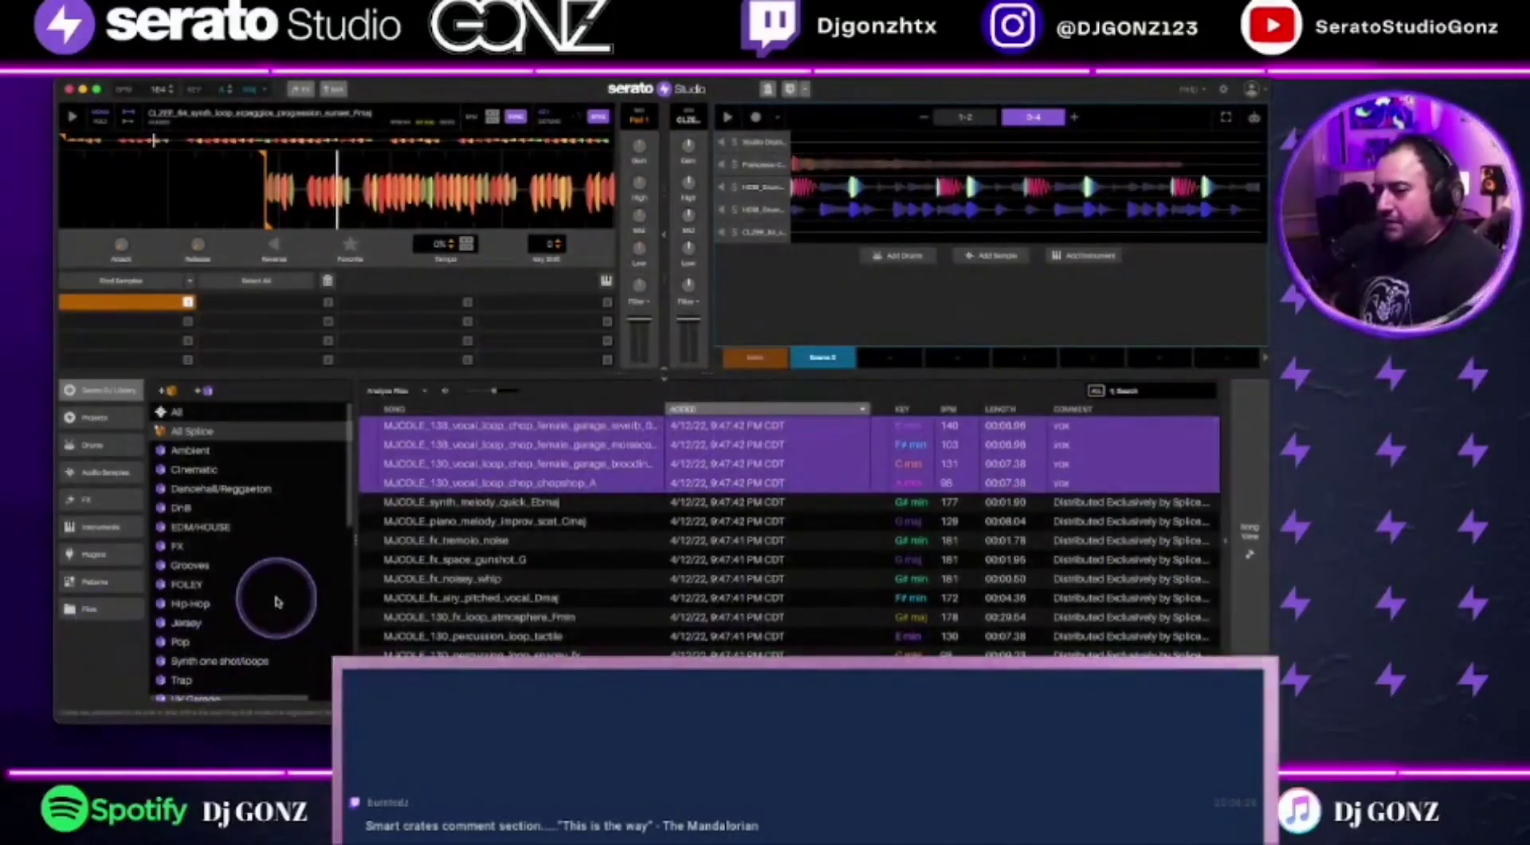
Open the VOX smart crate and examine its comment rule and the comments of its samples
scroll(277, 601, "down", 1)
scroll(277, 602, "down", 2)
left_click(243, 662)
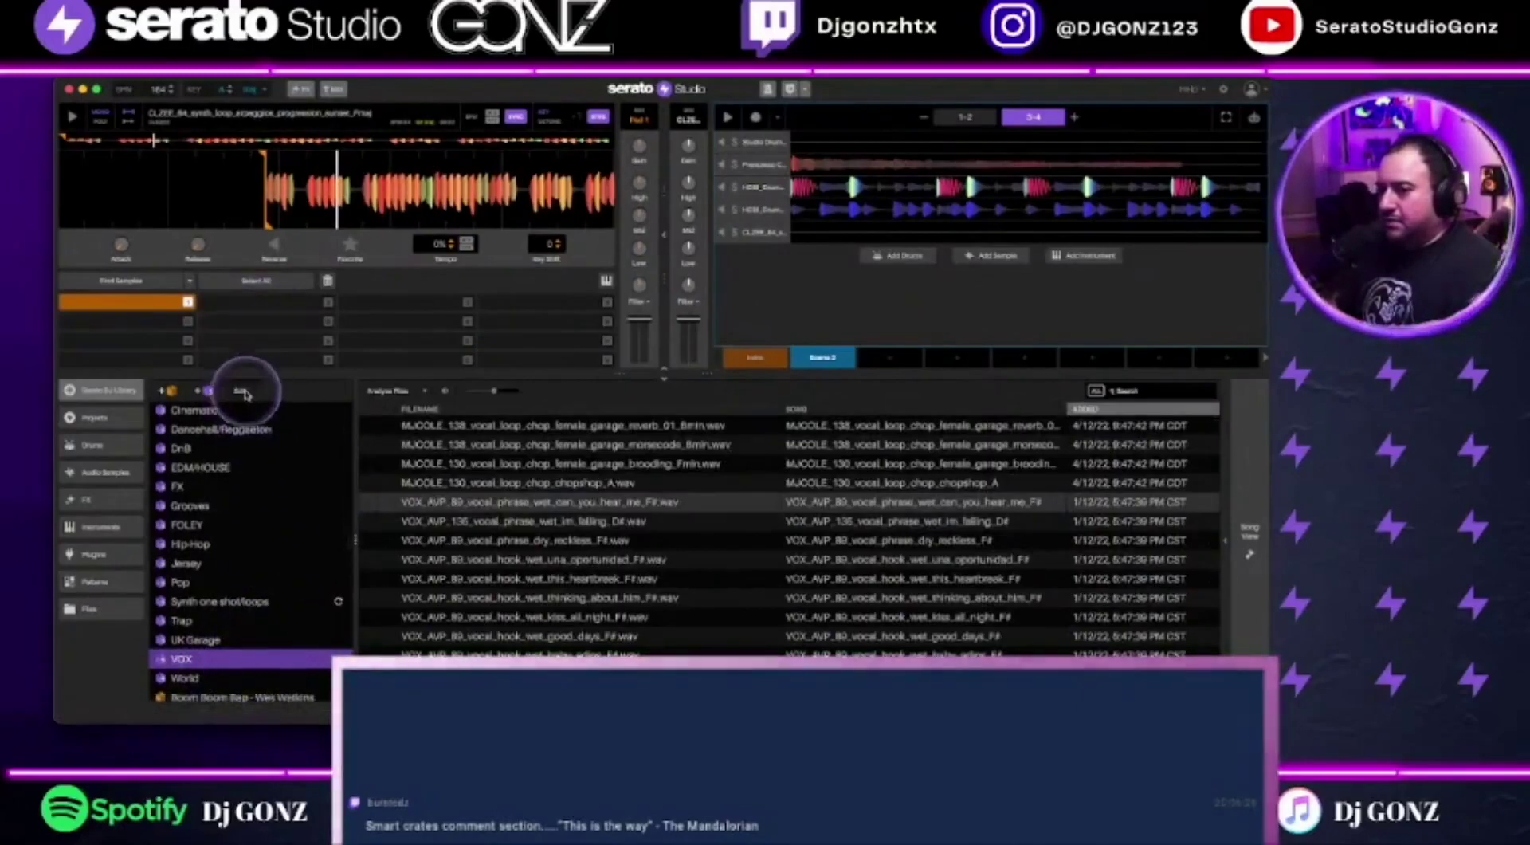
left_click(241, 391)
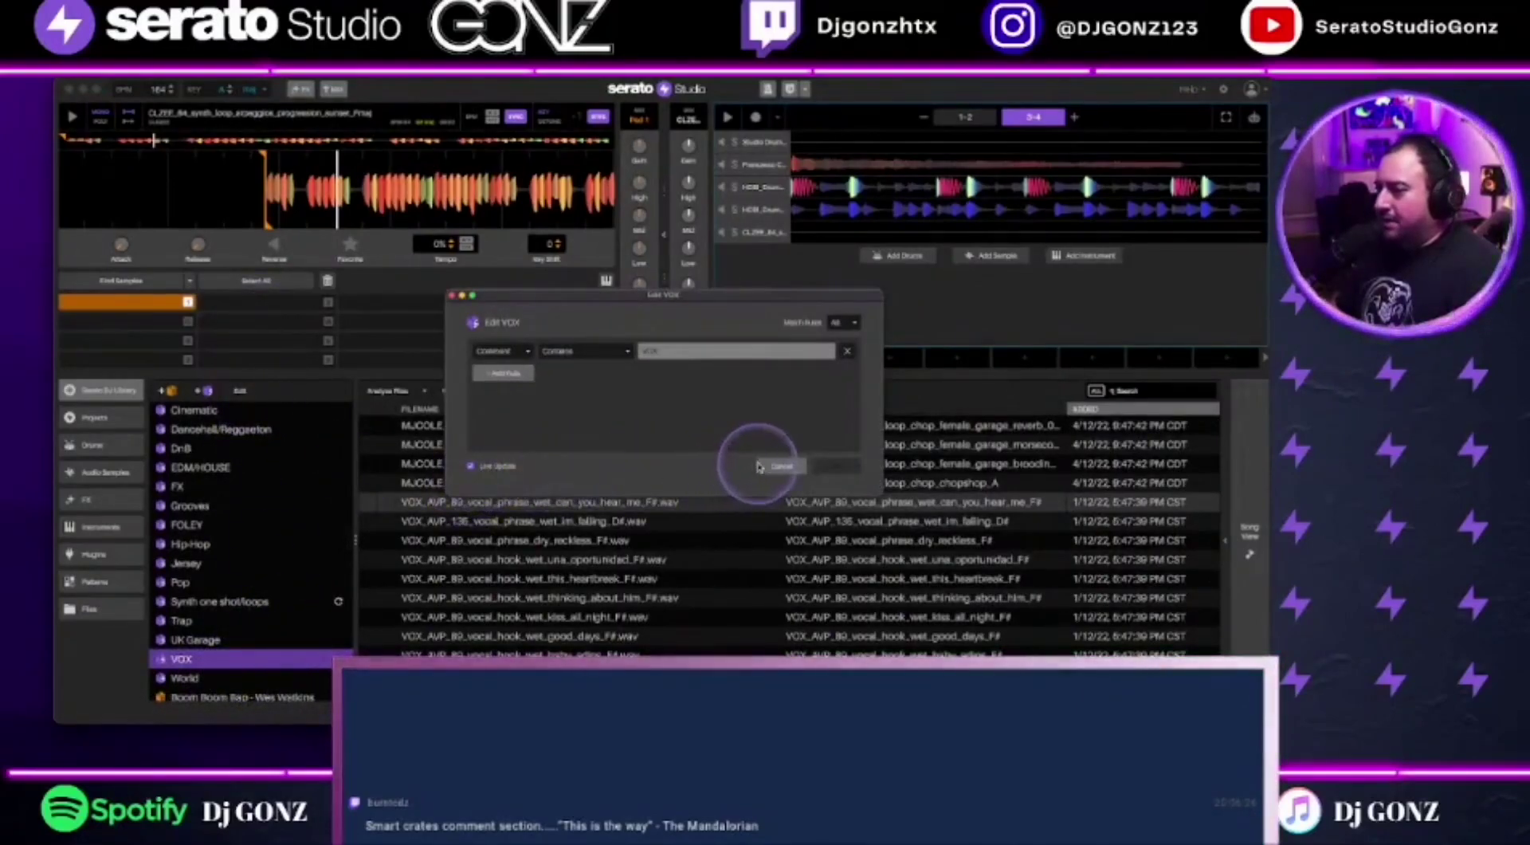
left_click(781, 466)
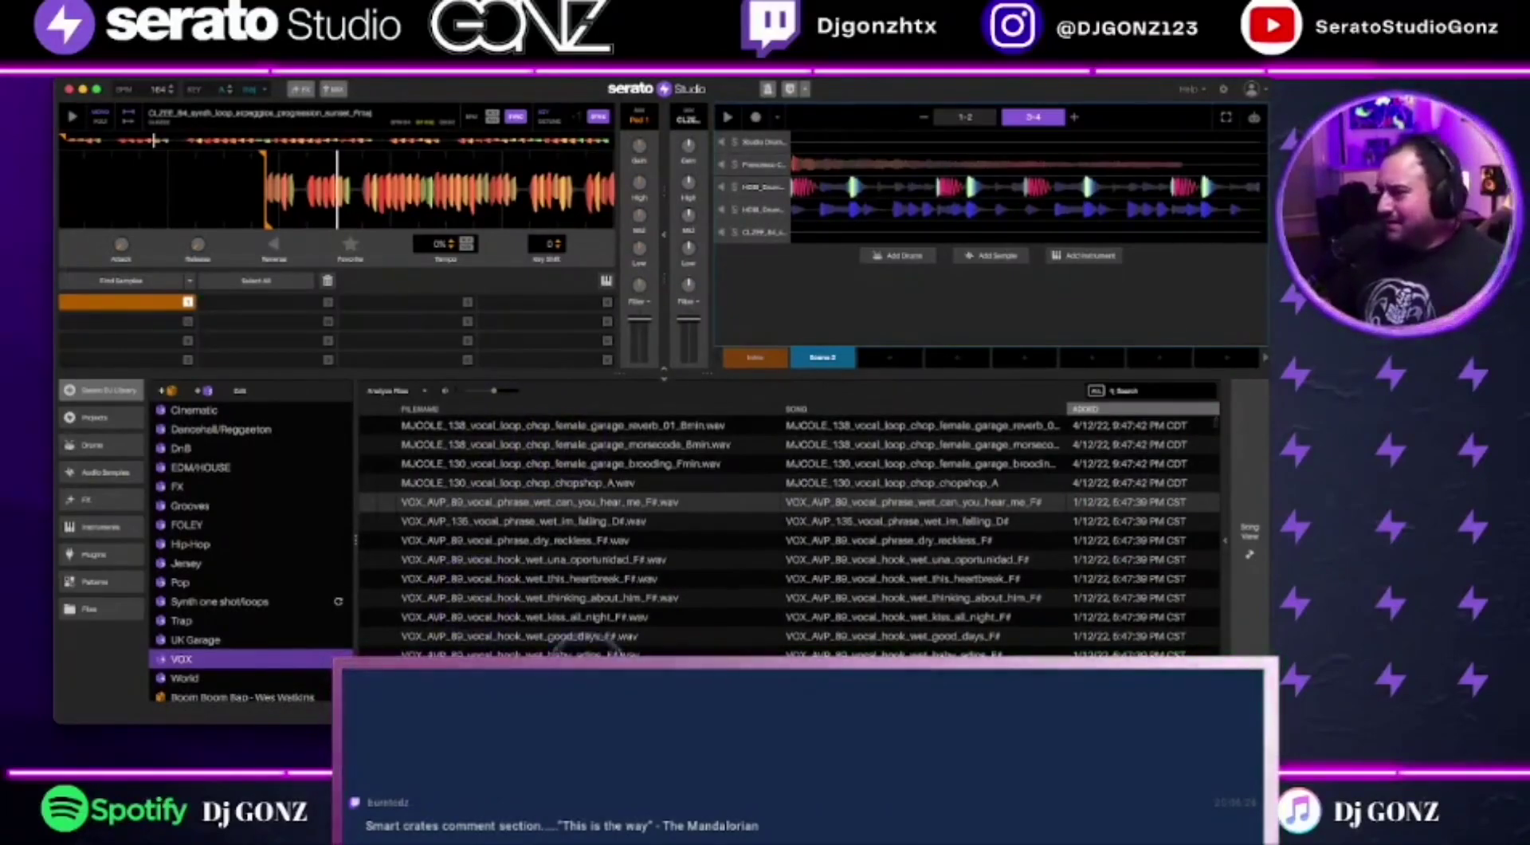
scroll(789, 518, "right", 5)
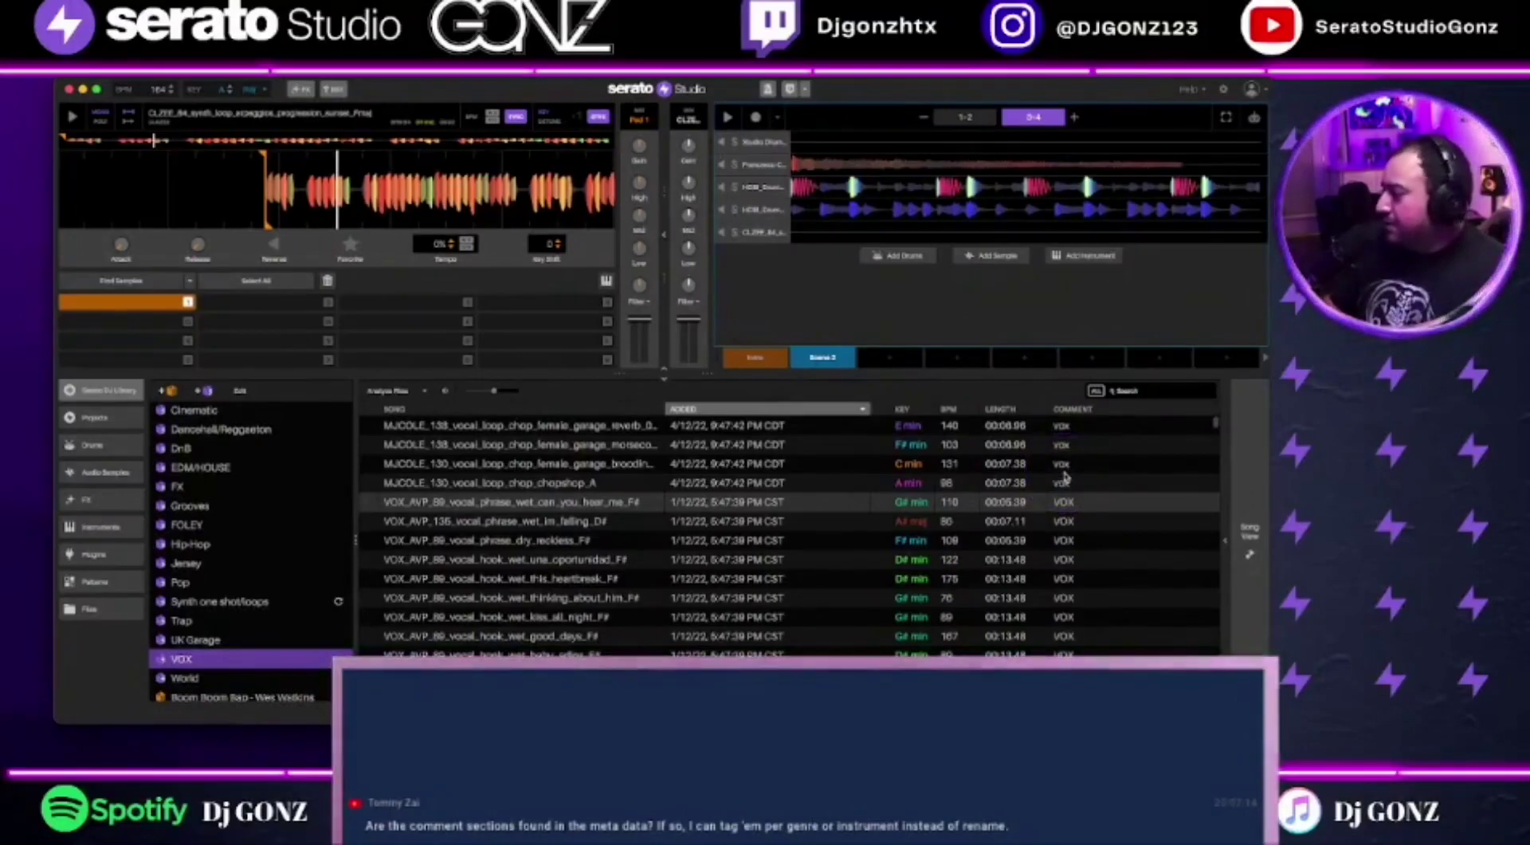
left_click(1104, 448)
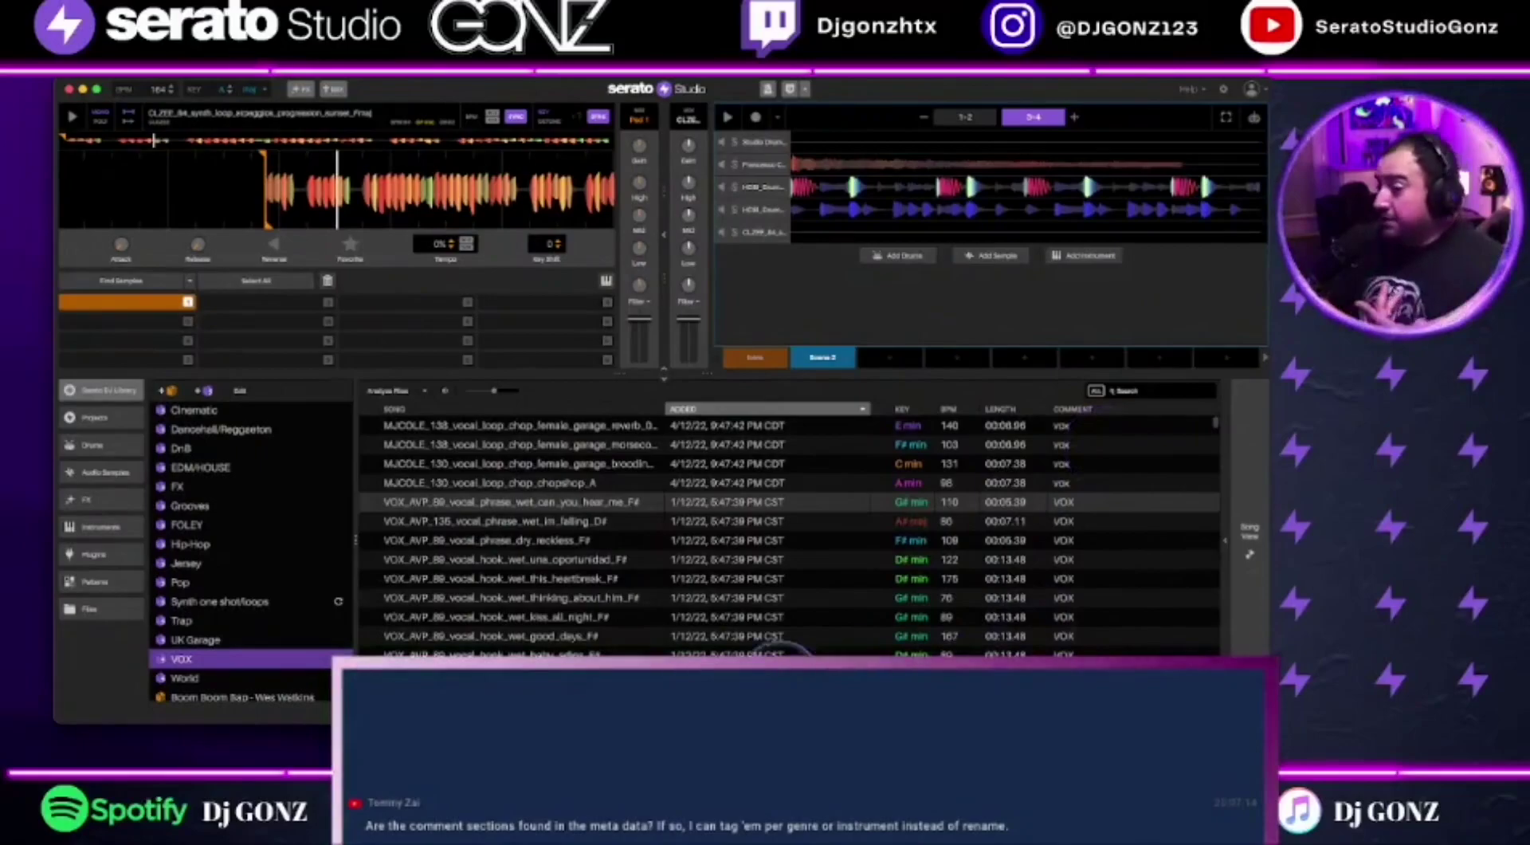
Open the EDM/HOUSE smart crate and examine the comments of its samples
scroll(273, 608, "up", 3)
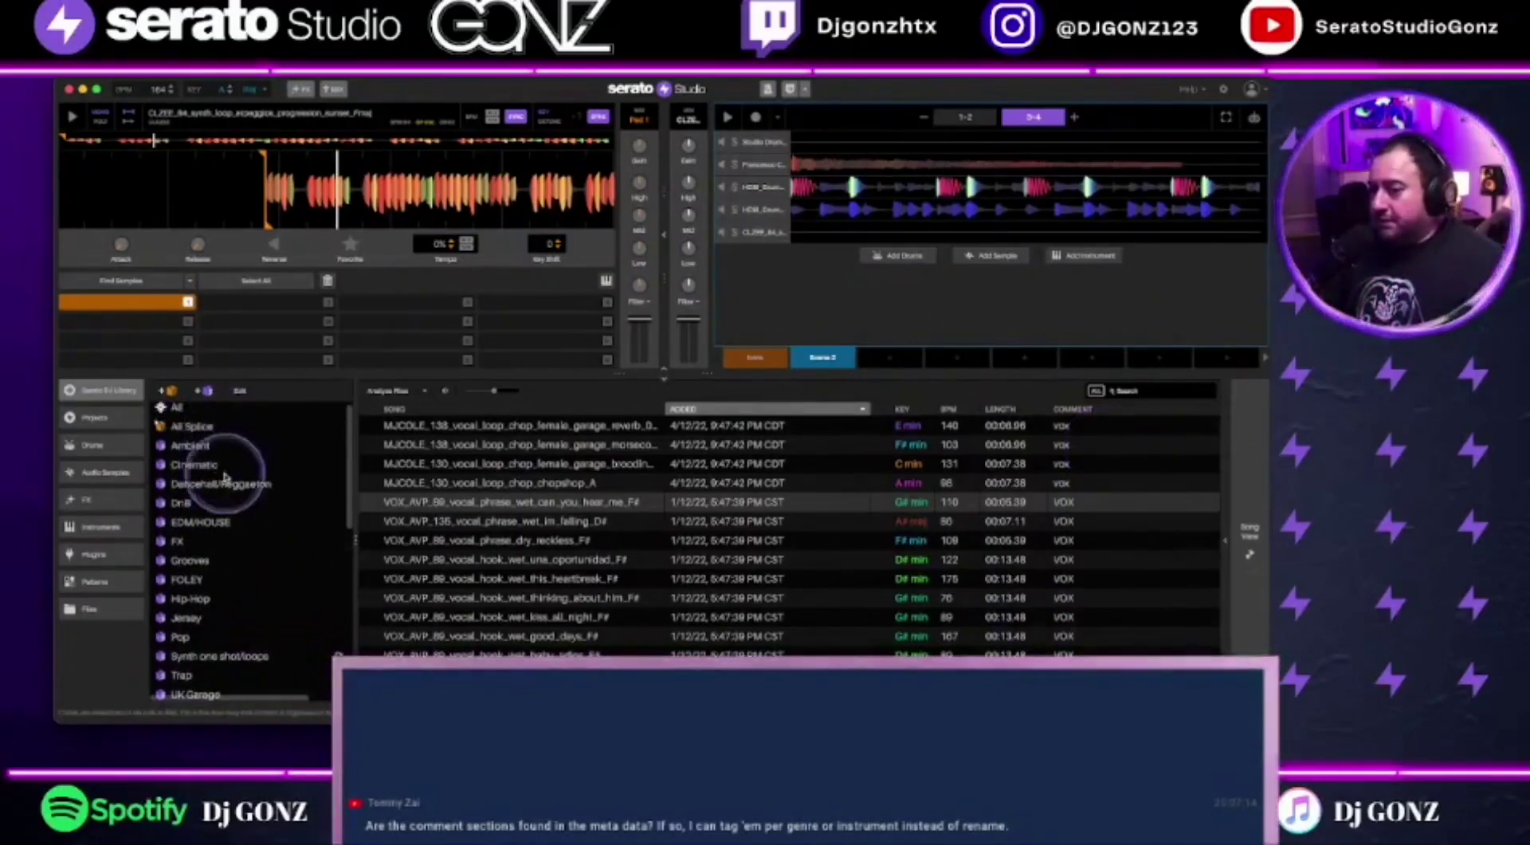
left_click(196, 523)
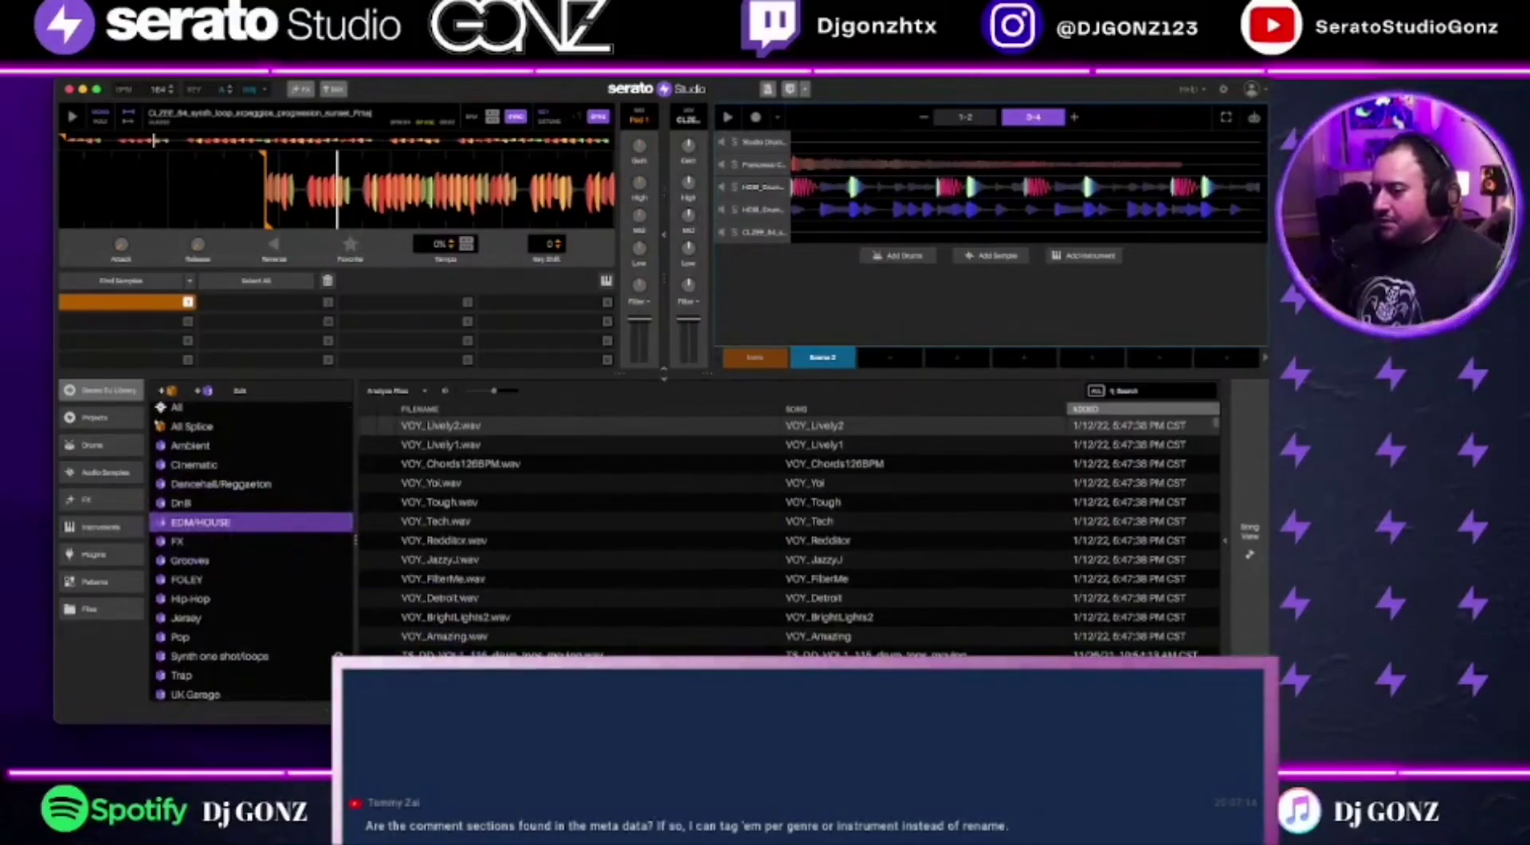
scroll(789, 526, "right", 5)
left_click(1088, 514)
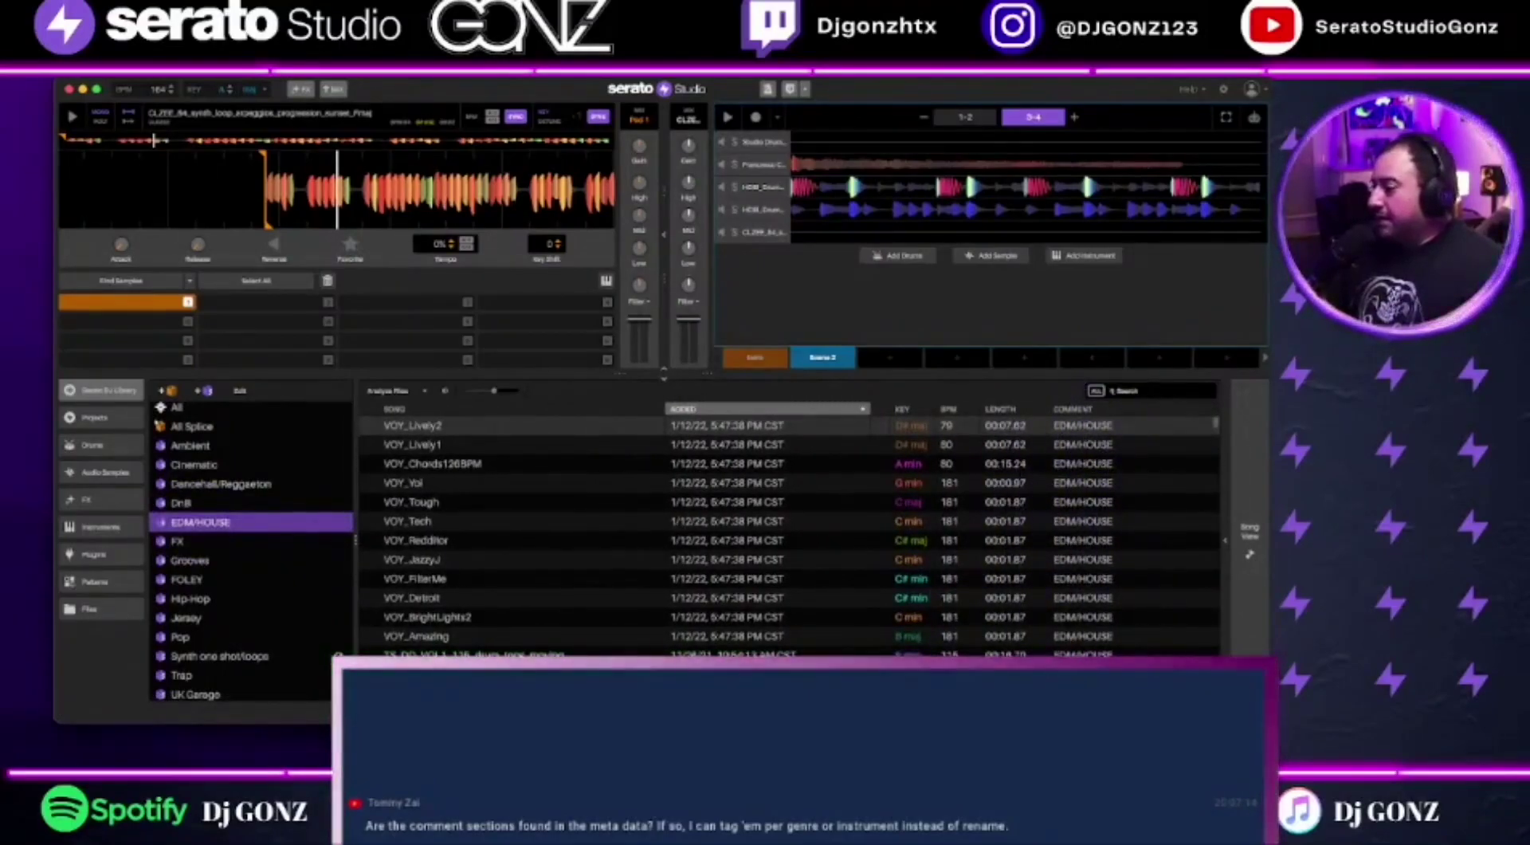
scroll(789, 526, "left", 4)
scroll(1036, 546, "right", 5)
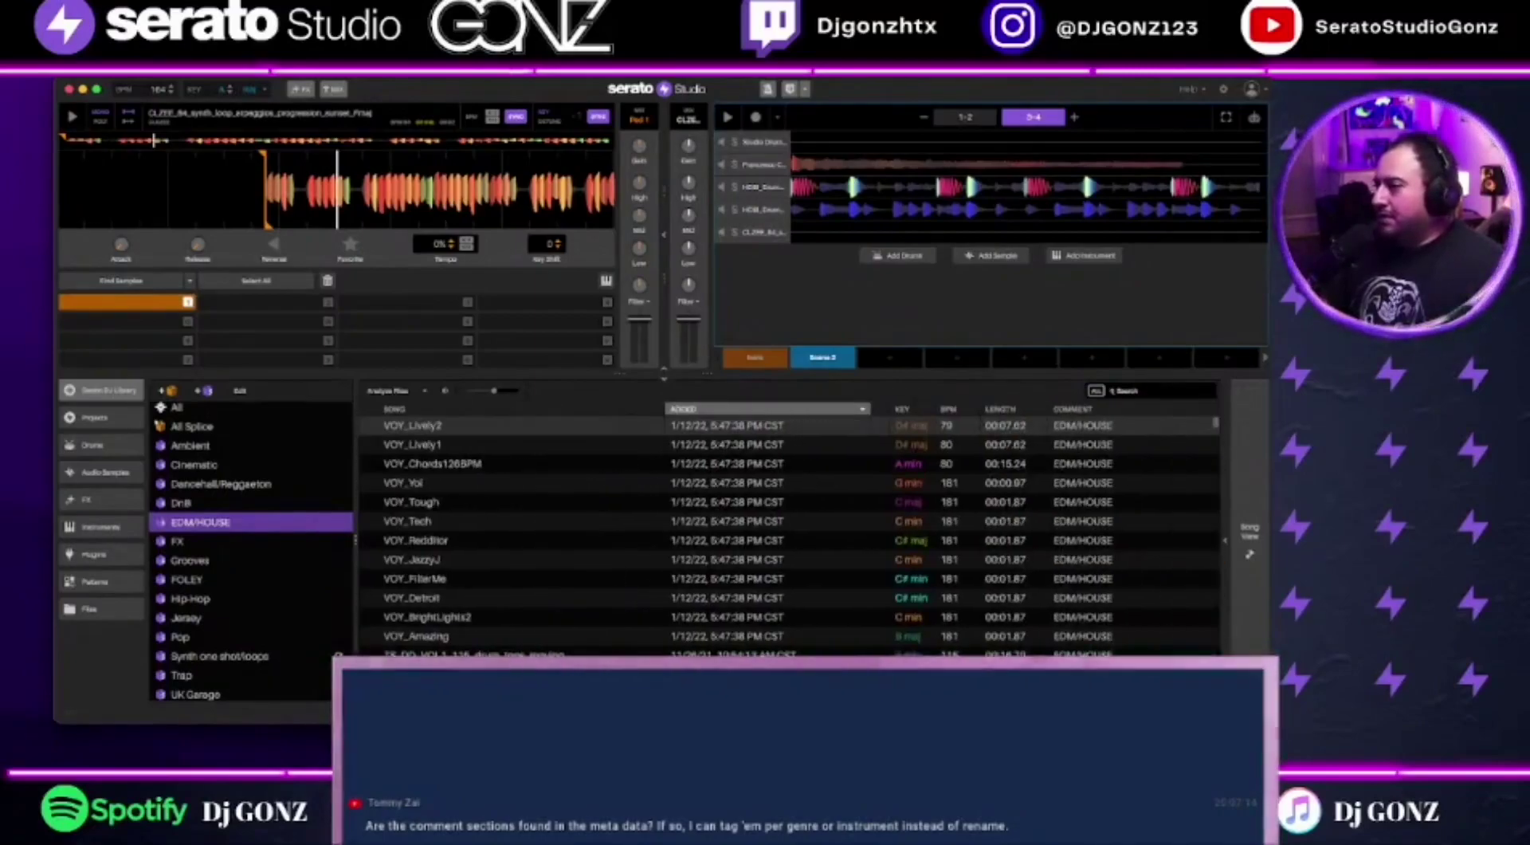
Show the Genre column in the sample list and look through the genre entries of the EDM/HOUSE samples
right_click(1072, 410)
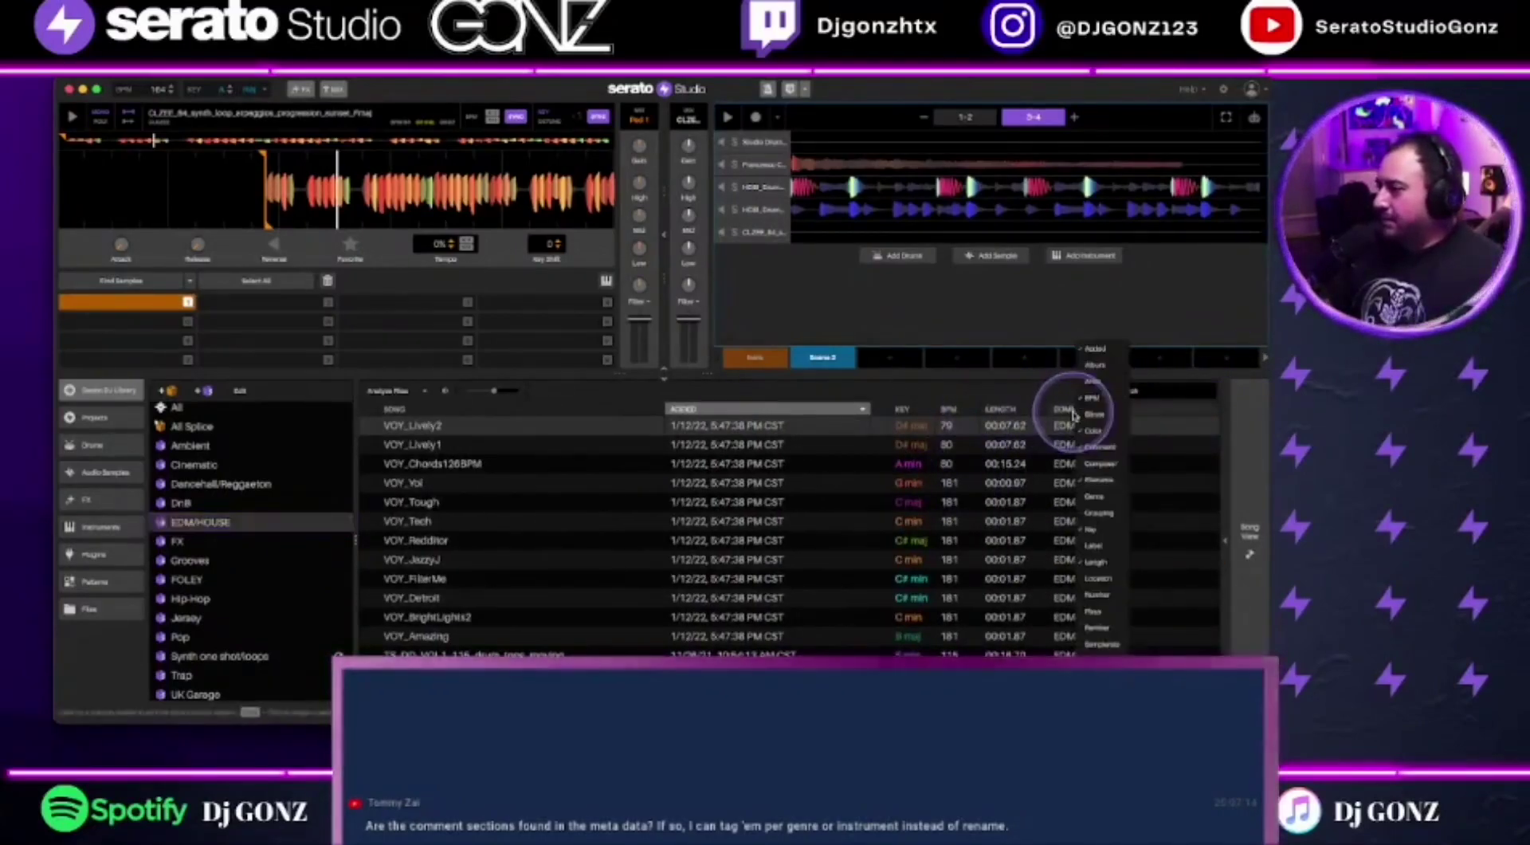
left_click(1088, 498)
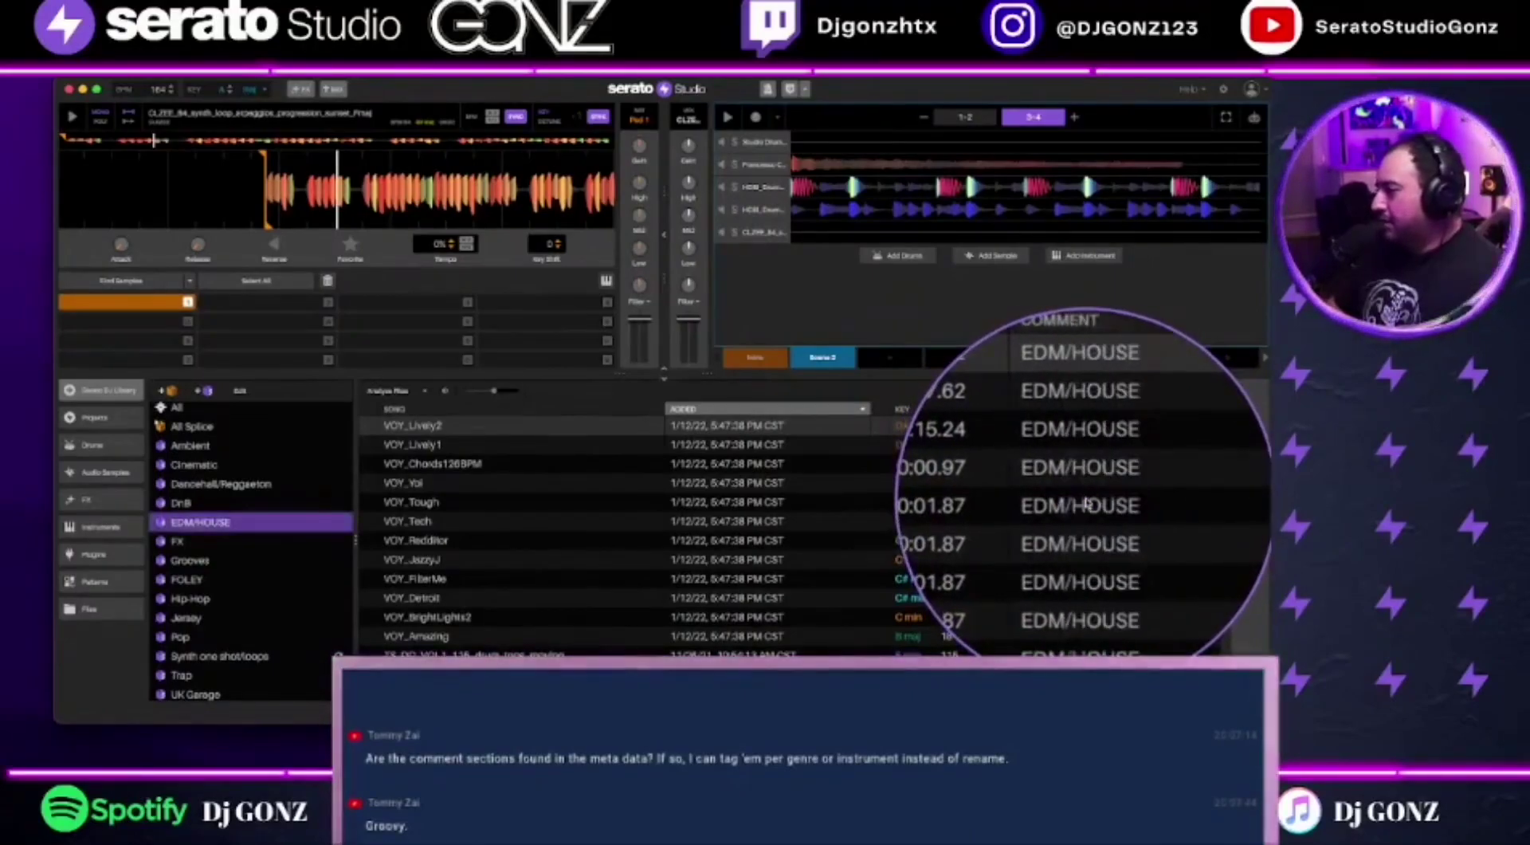
scroll(1144, 487, "right", 3)
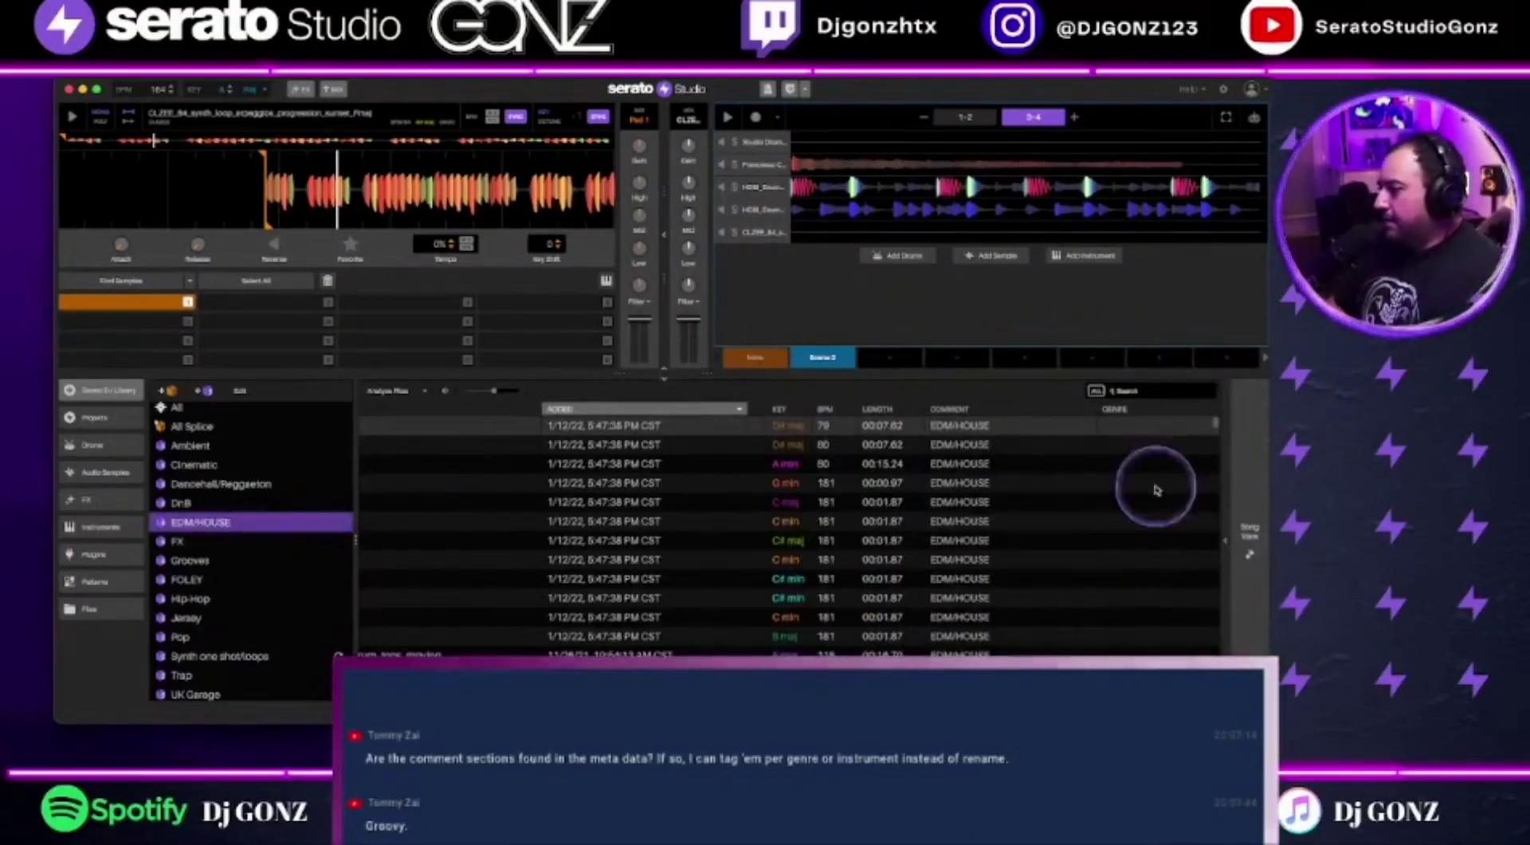
scroll(1144, 486, "down", 3)
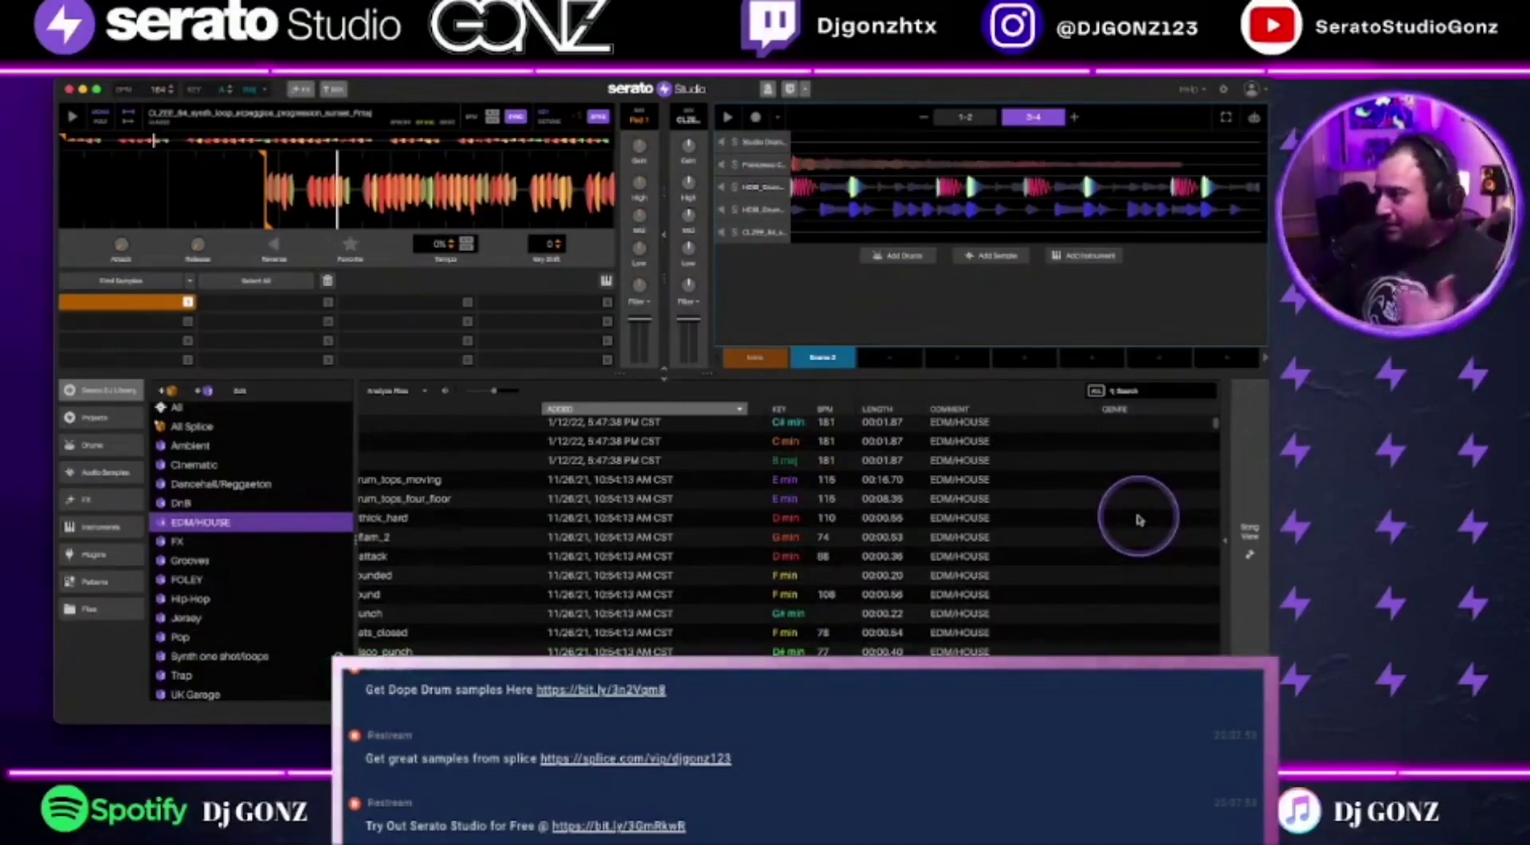
scroll(1140, 530, "down", 5)
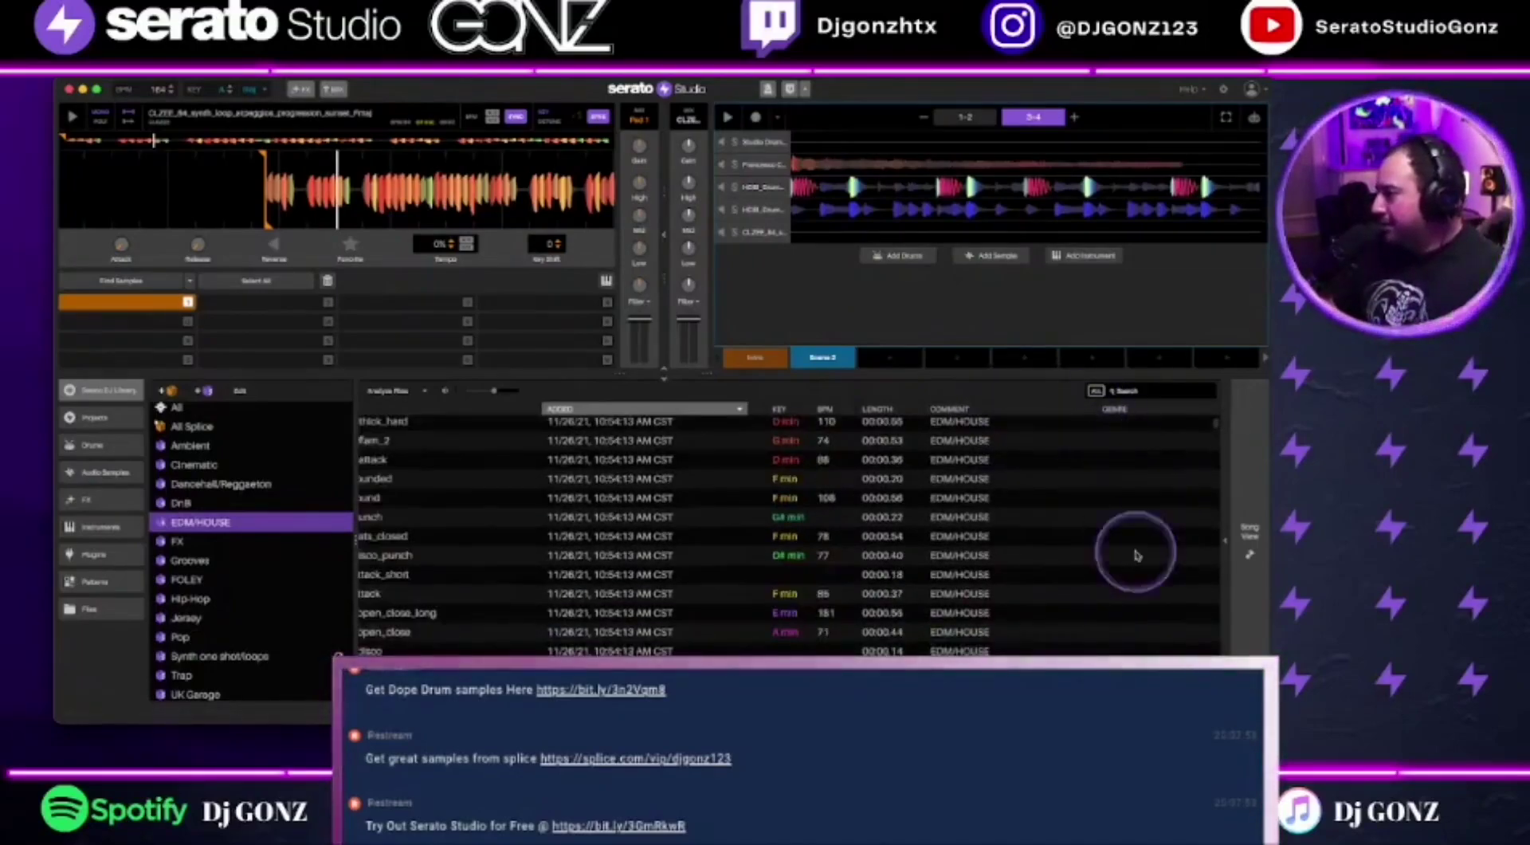
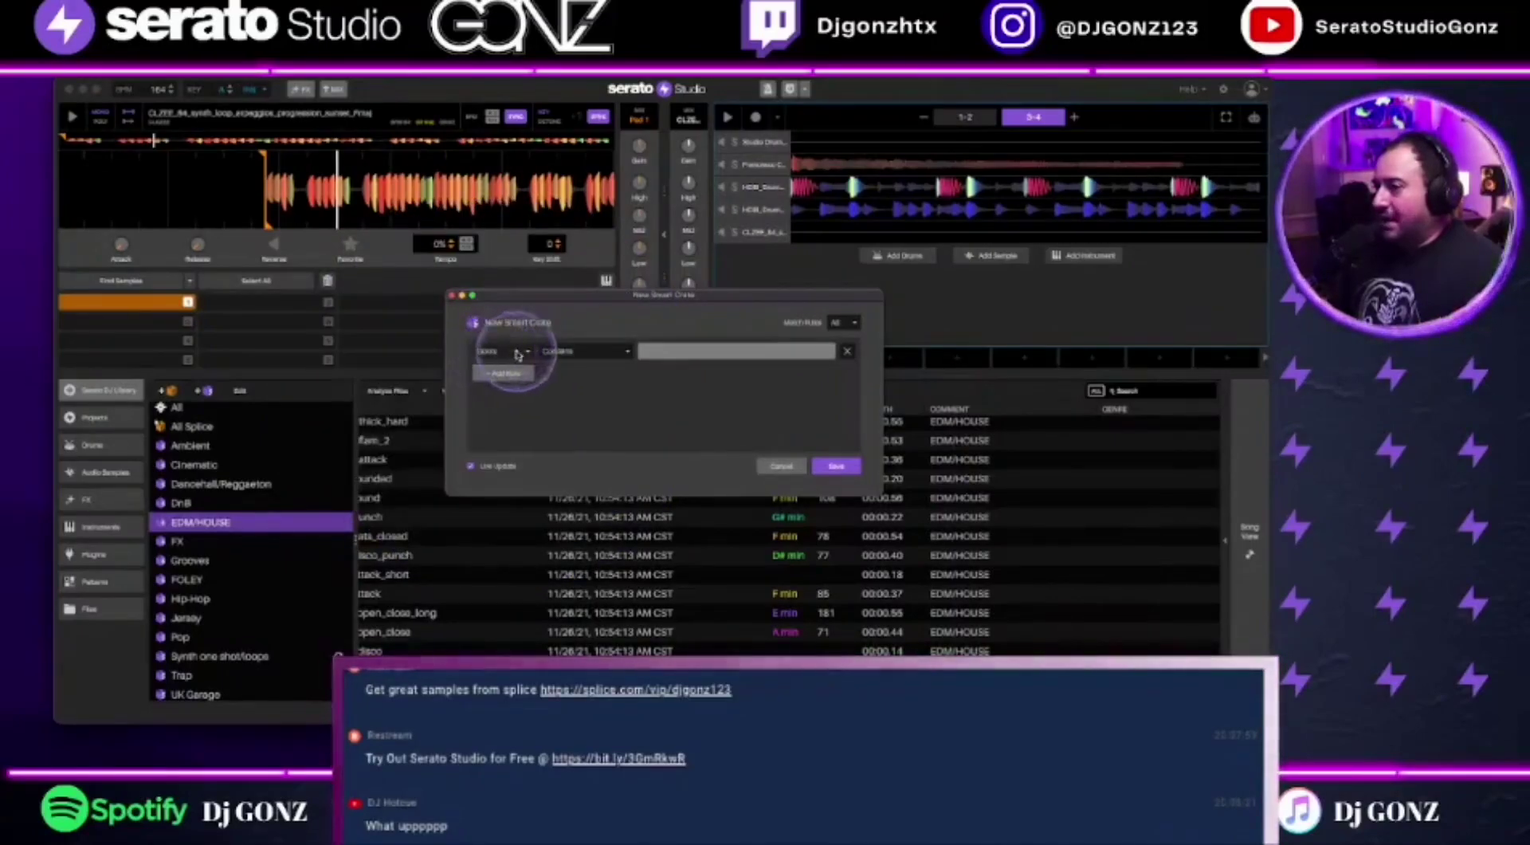
View a Genre contains rule for a new smart crate, cancel it, and open the rules of the EDM/HOUSE smart crate
left_click(691, 351)
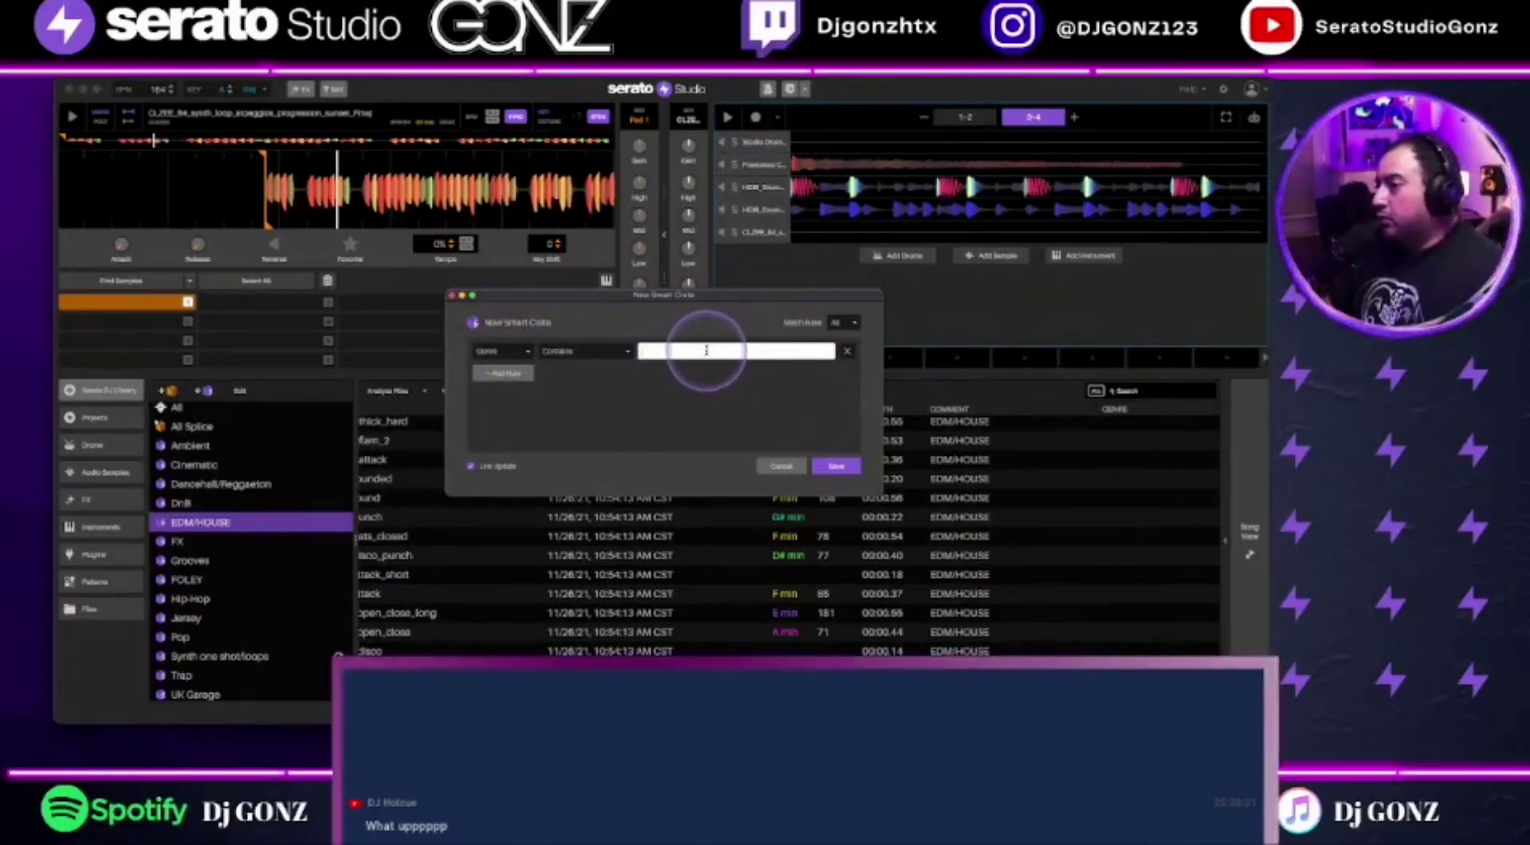
left_click(781, 466)
scroll(231, 613, "down", 5)
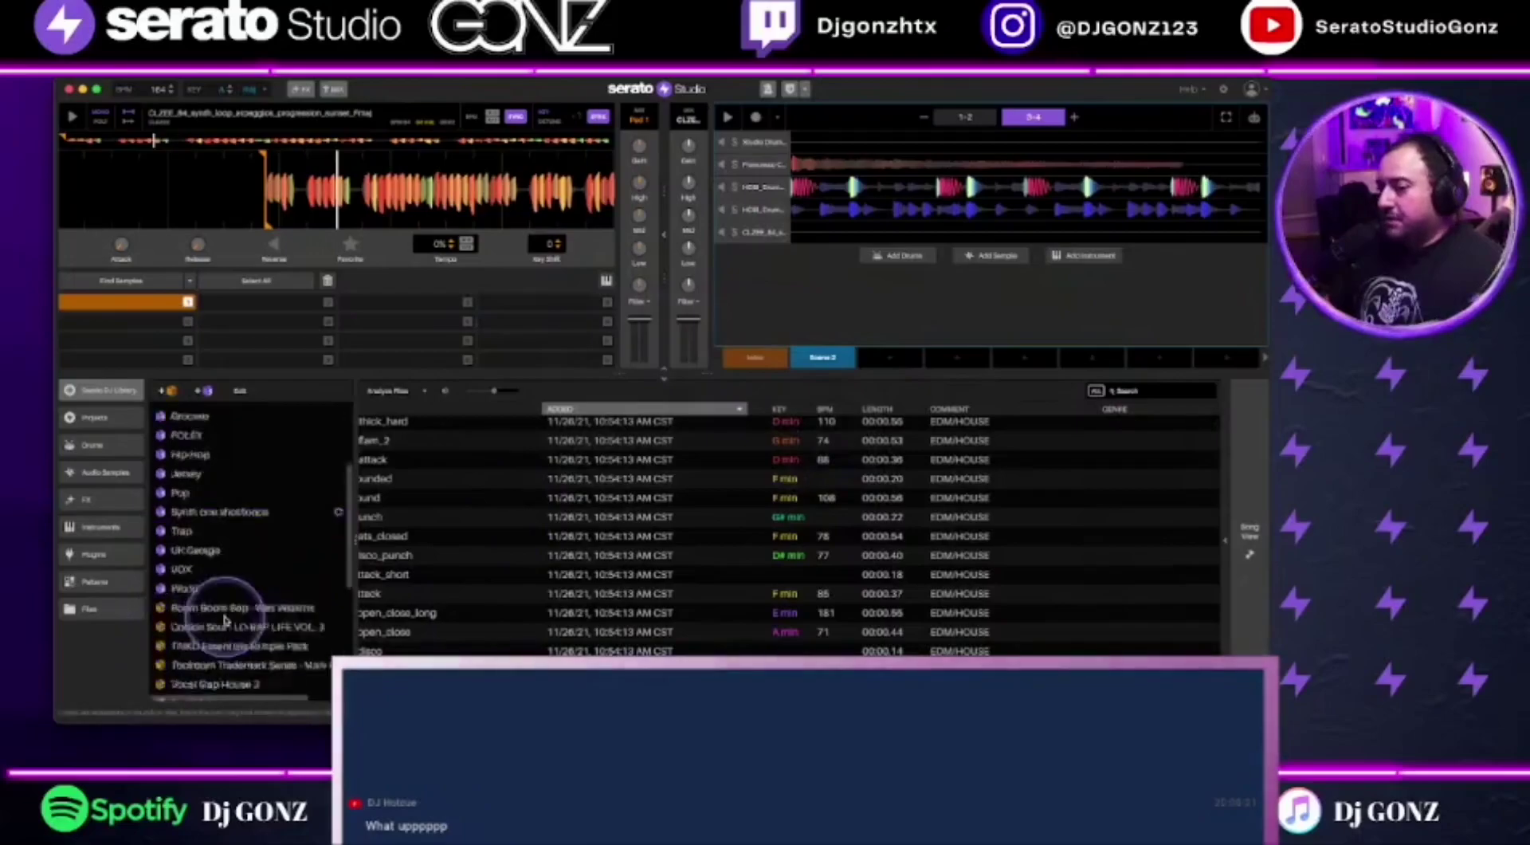
scroll(225, 621, "down", 5)
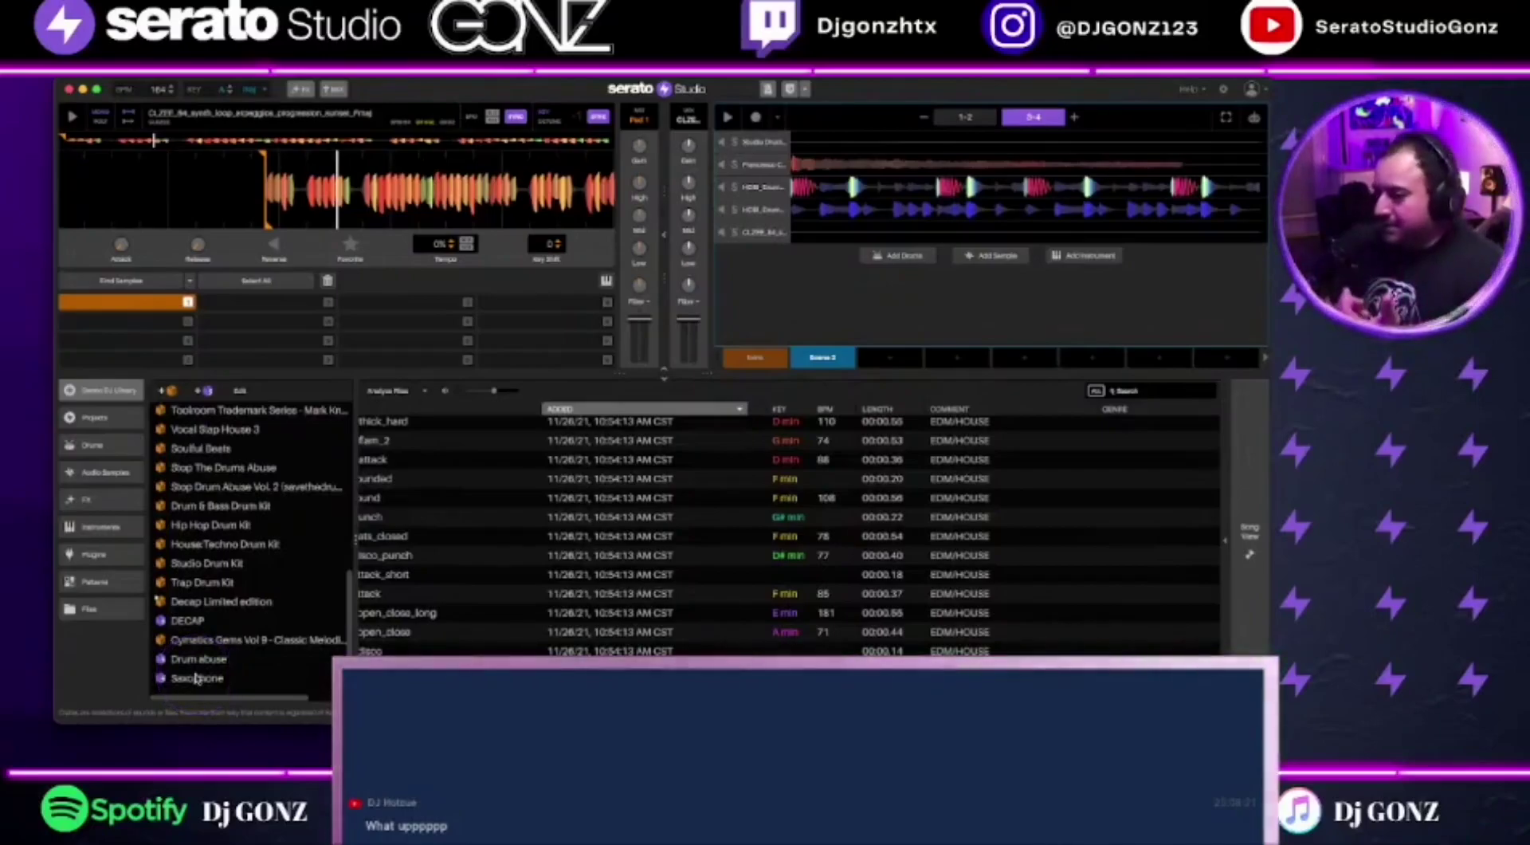
left_click(239, 391)
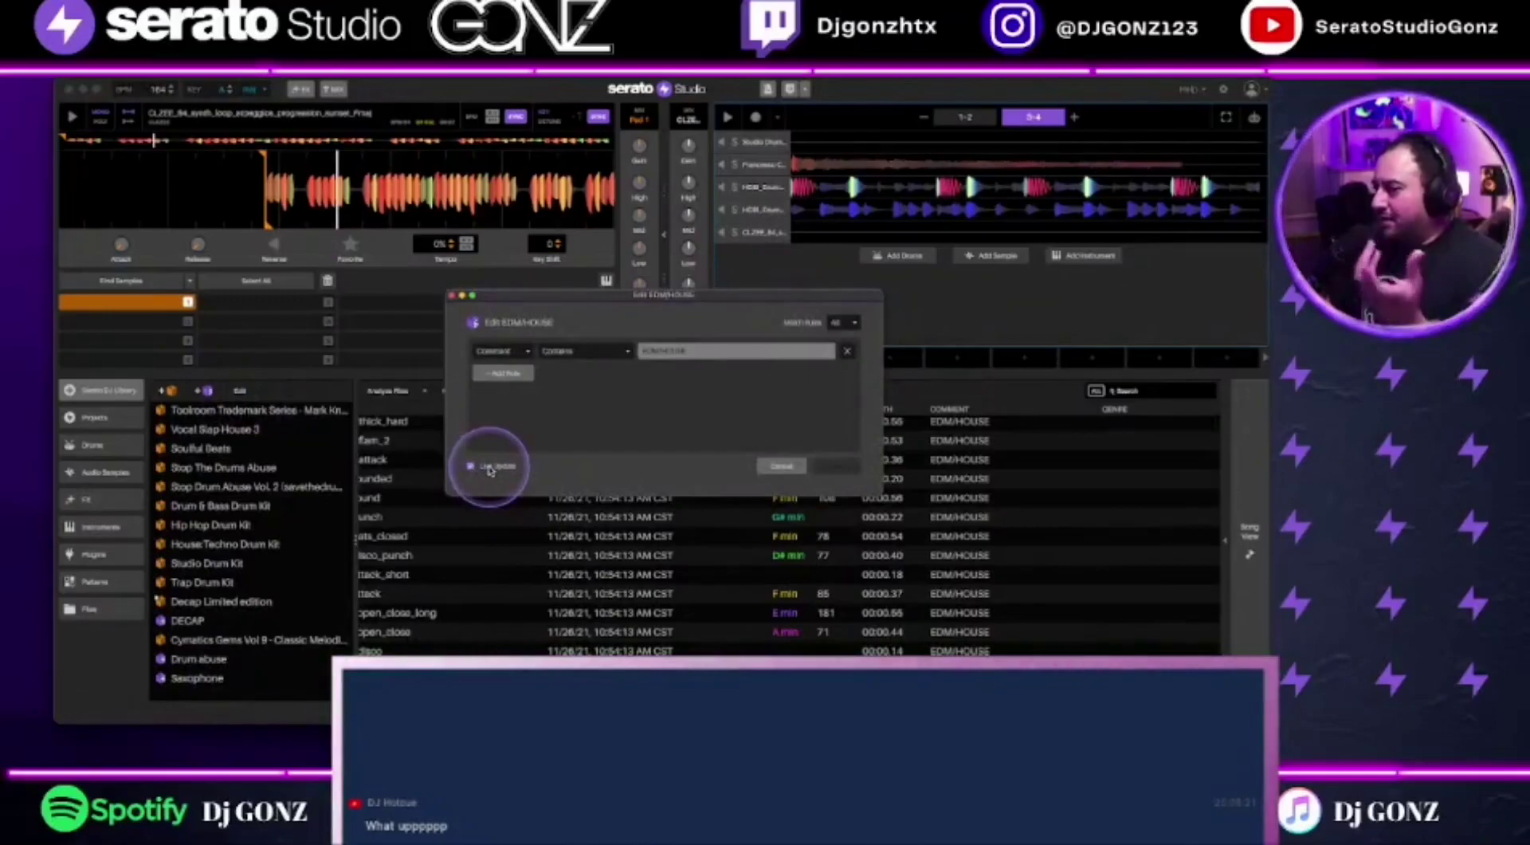
Compare the EDM/HOUSE smart crate's comment rule with the Comment and Genre columns of its samples, leaving the rule as it is
left_click(452, 295)
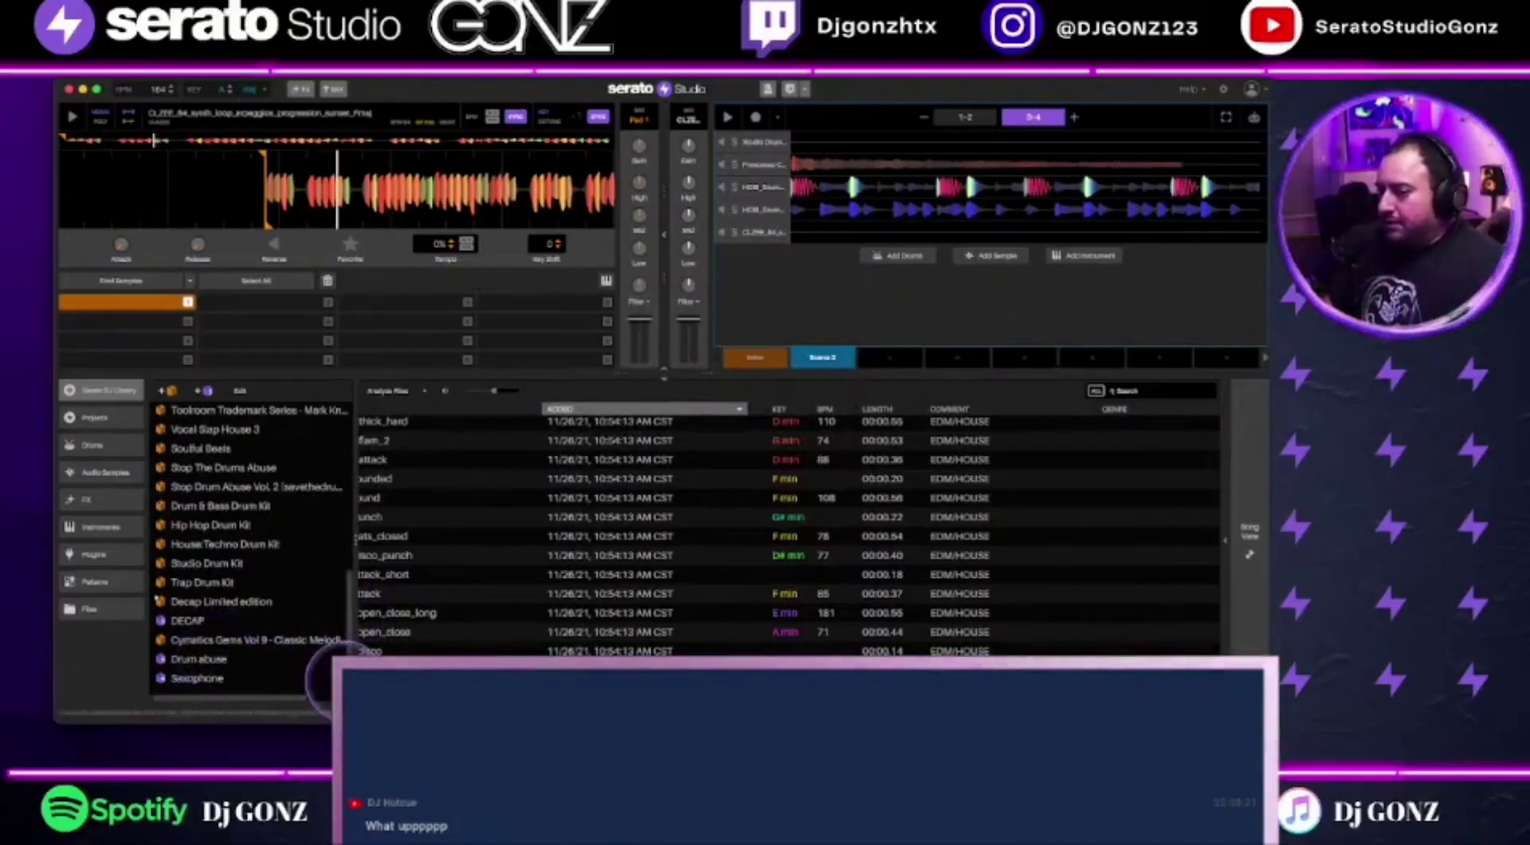
scroll(797, 510, "left", 5)
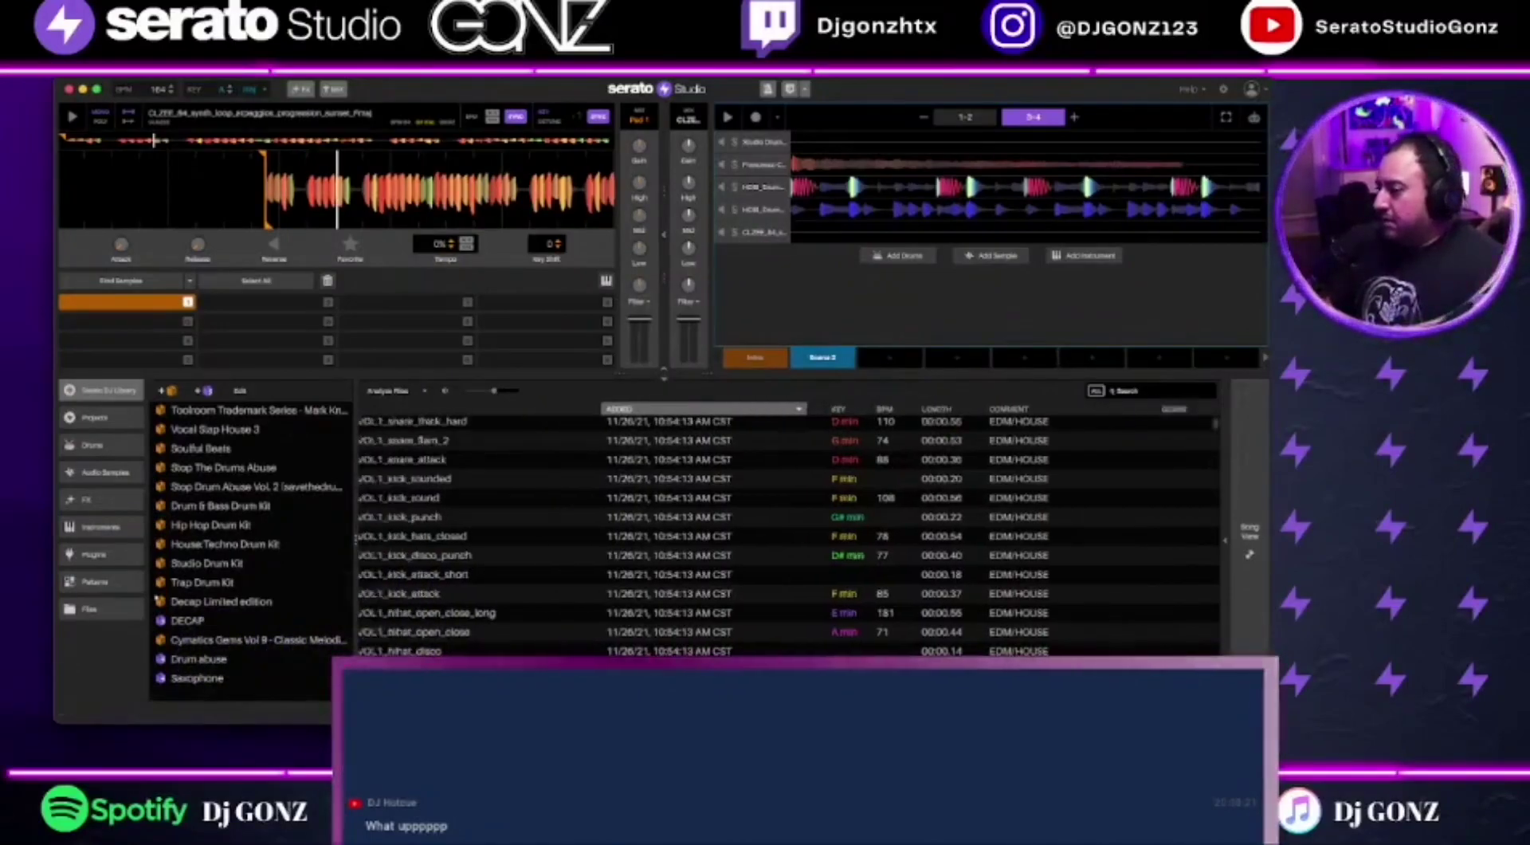
scroll(1087, 440, "right", 5)
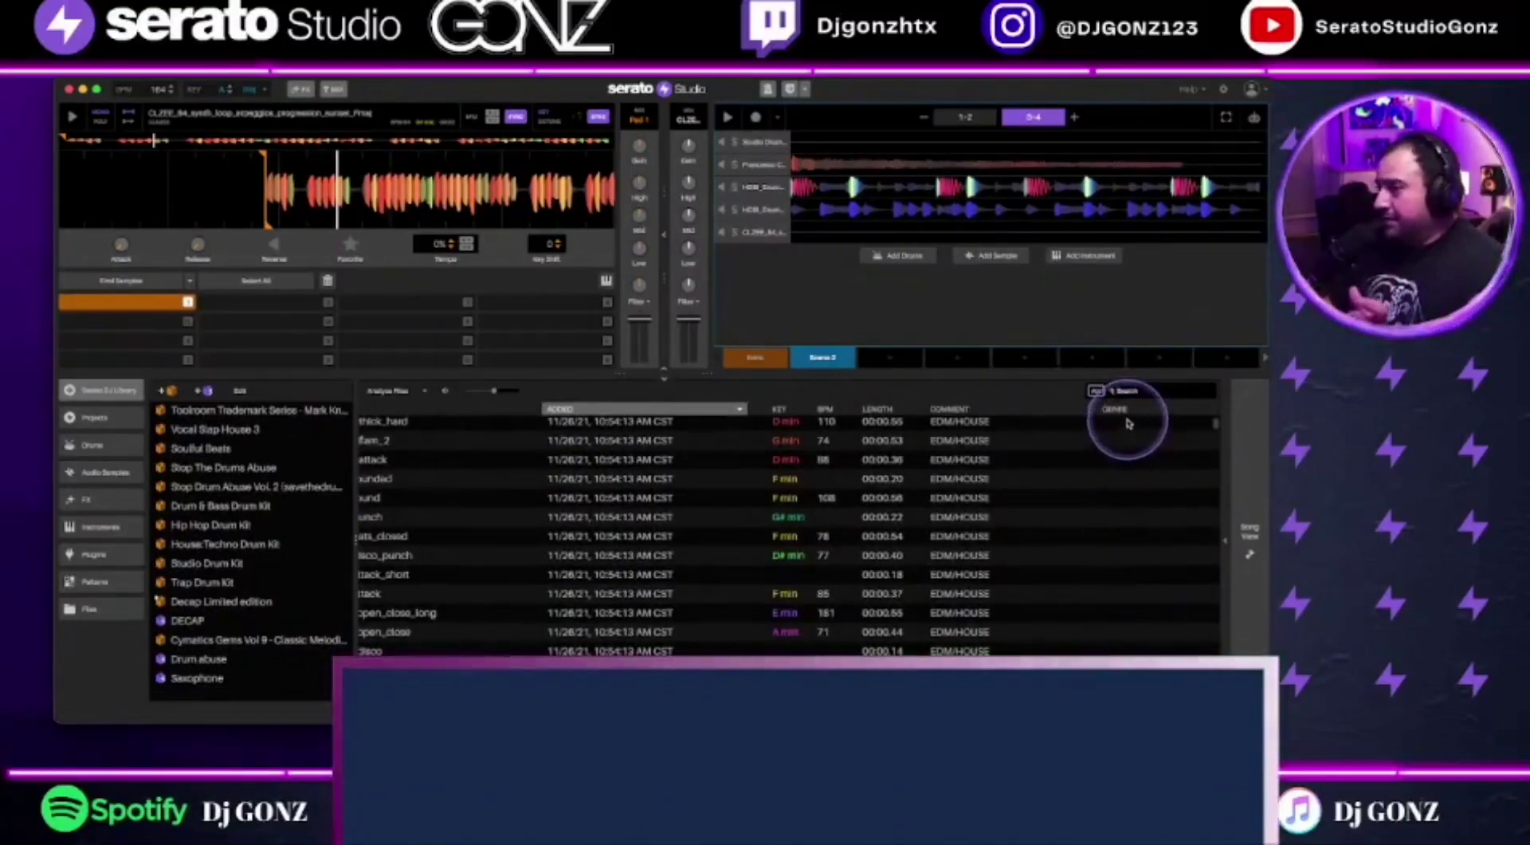
left_click(239, 391)
left_click(686, 353)
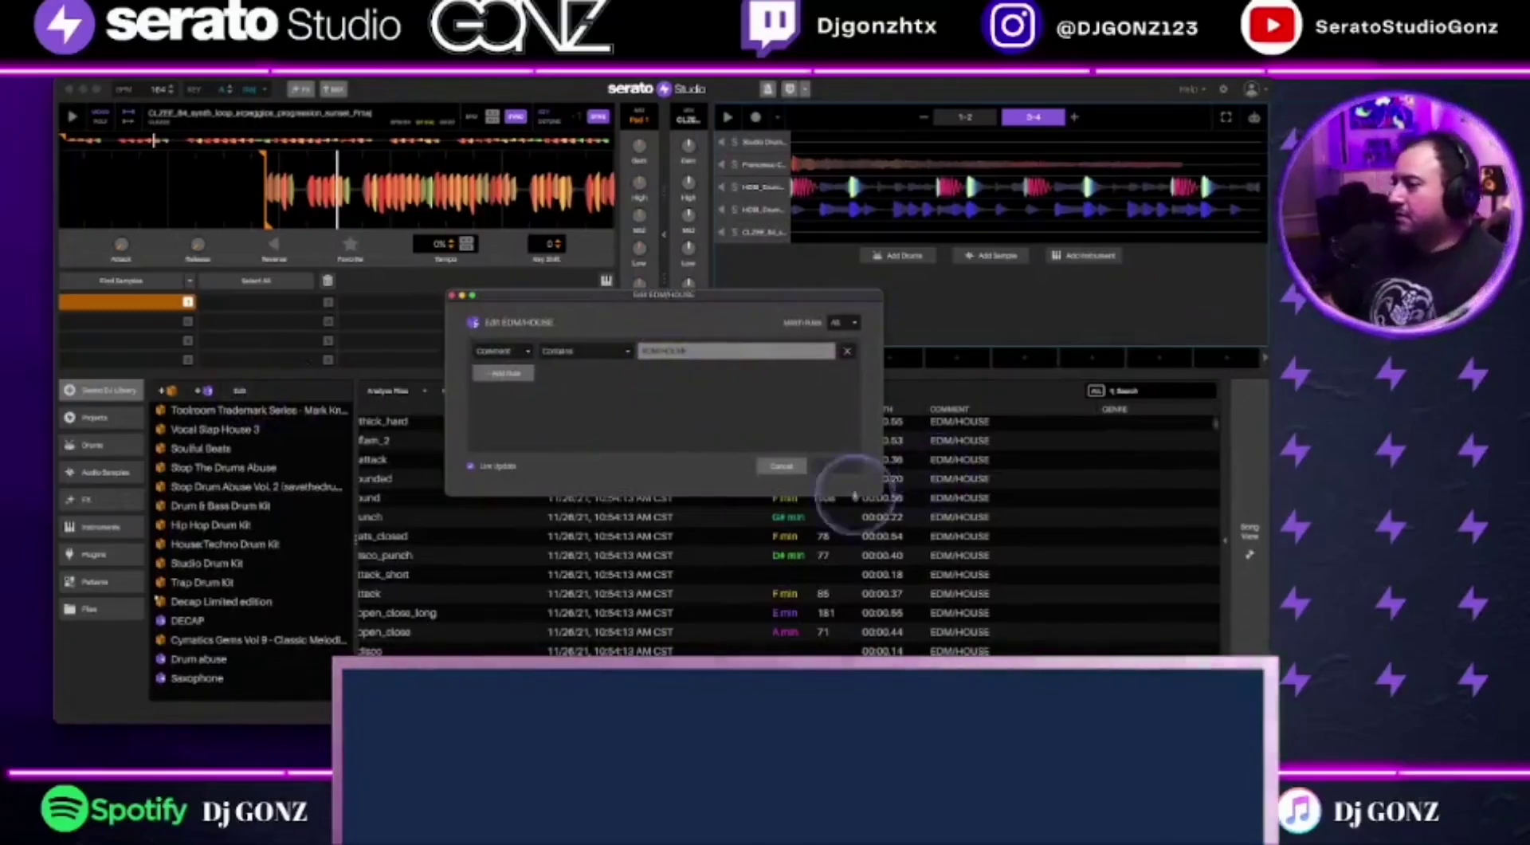
left_click(690, 352)
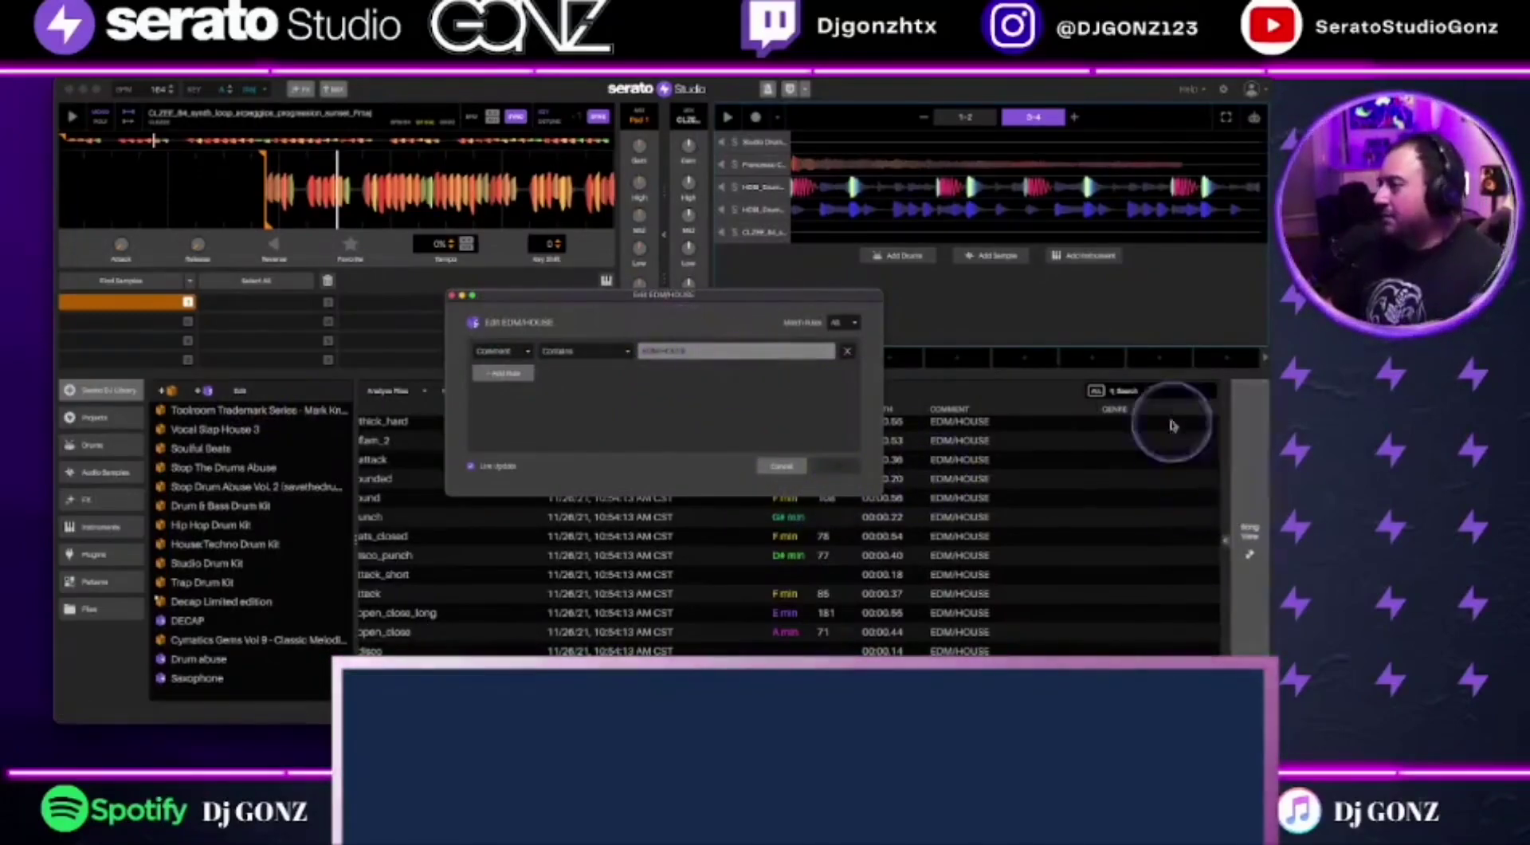
left_click(763, 466)
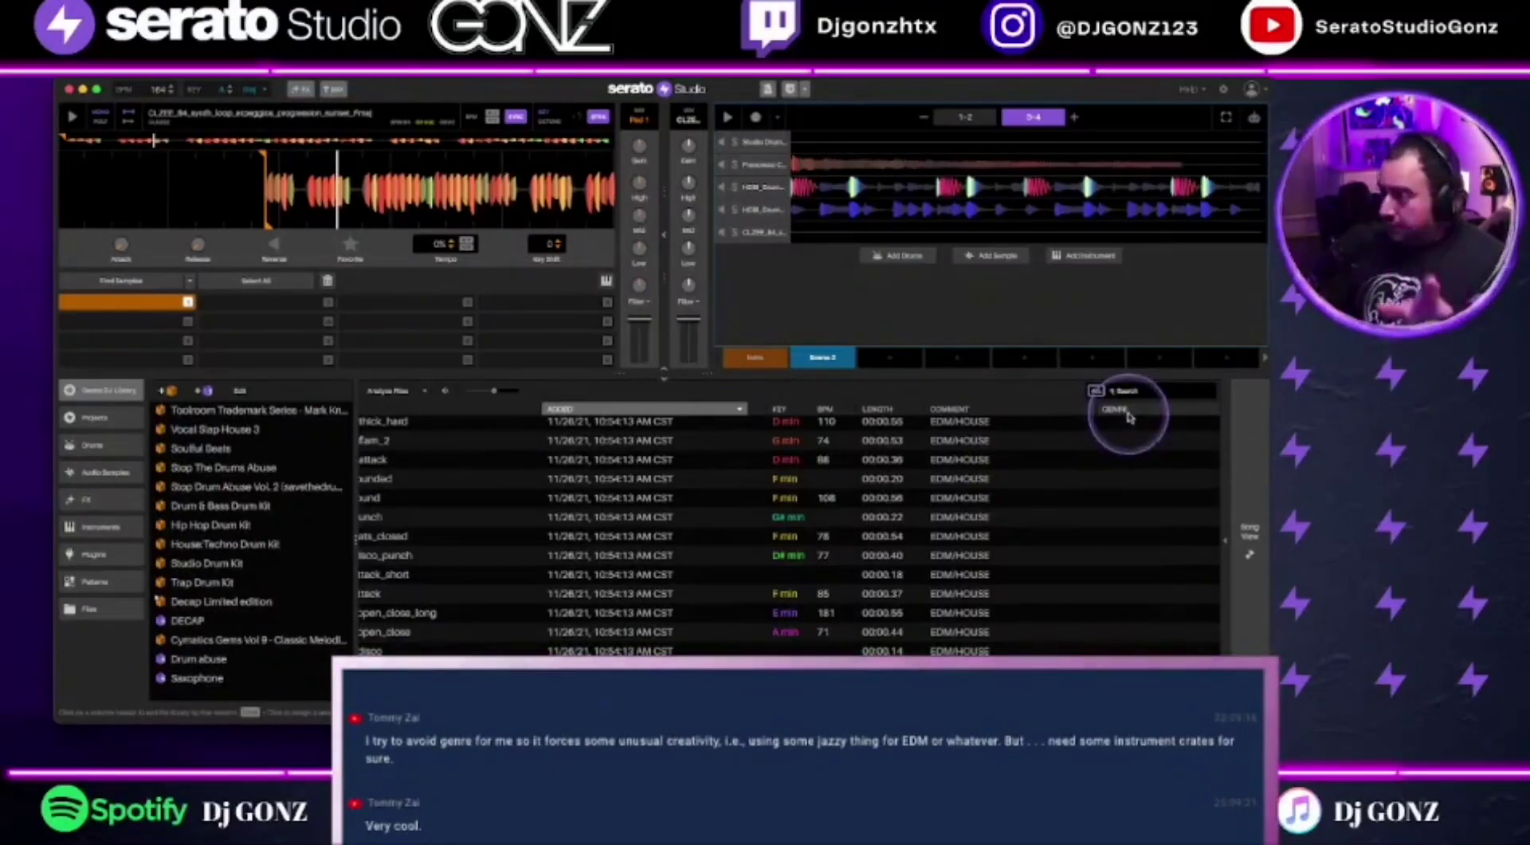
Hide the Genre column and show the Grouping column in the sample list instead
right_click(1126, 418)
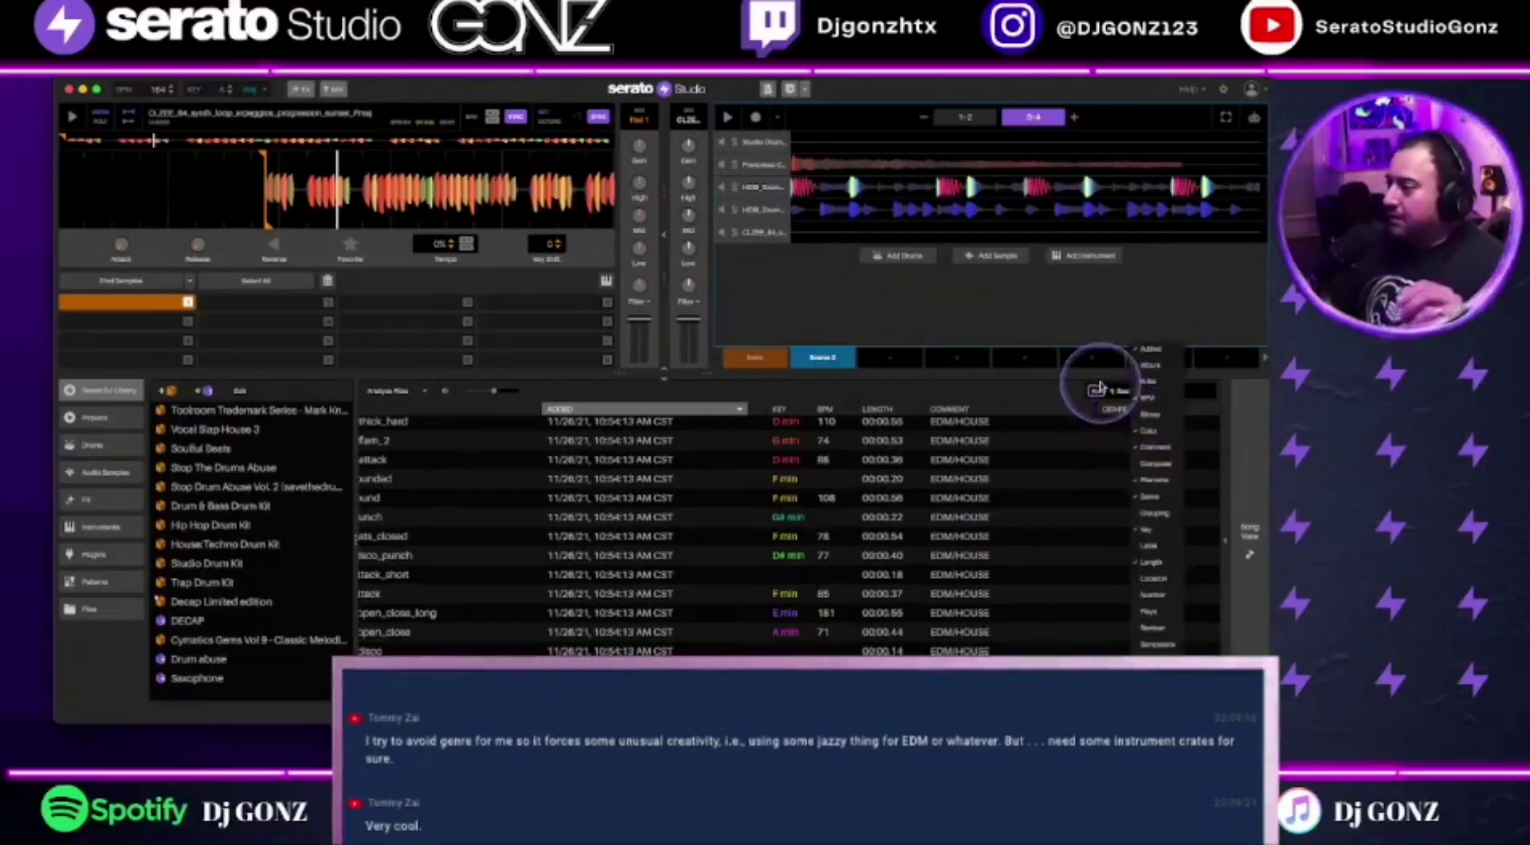
left_click(1153, 499)
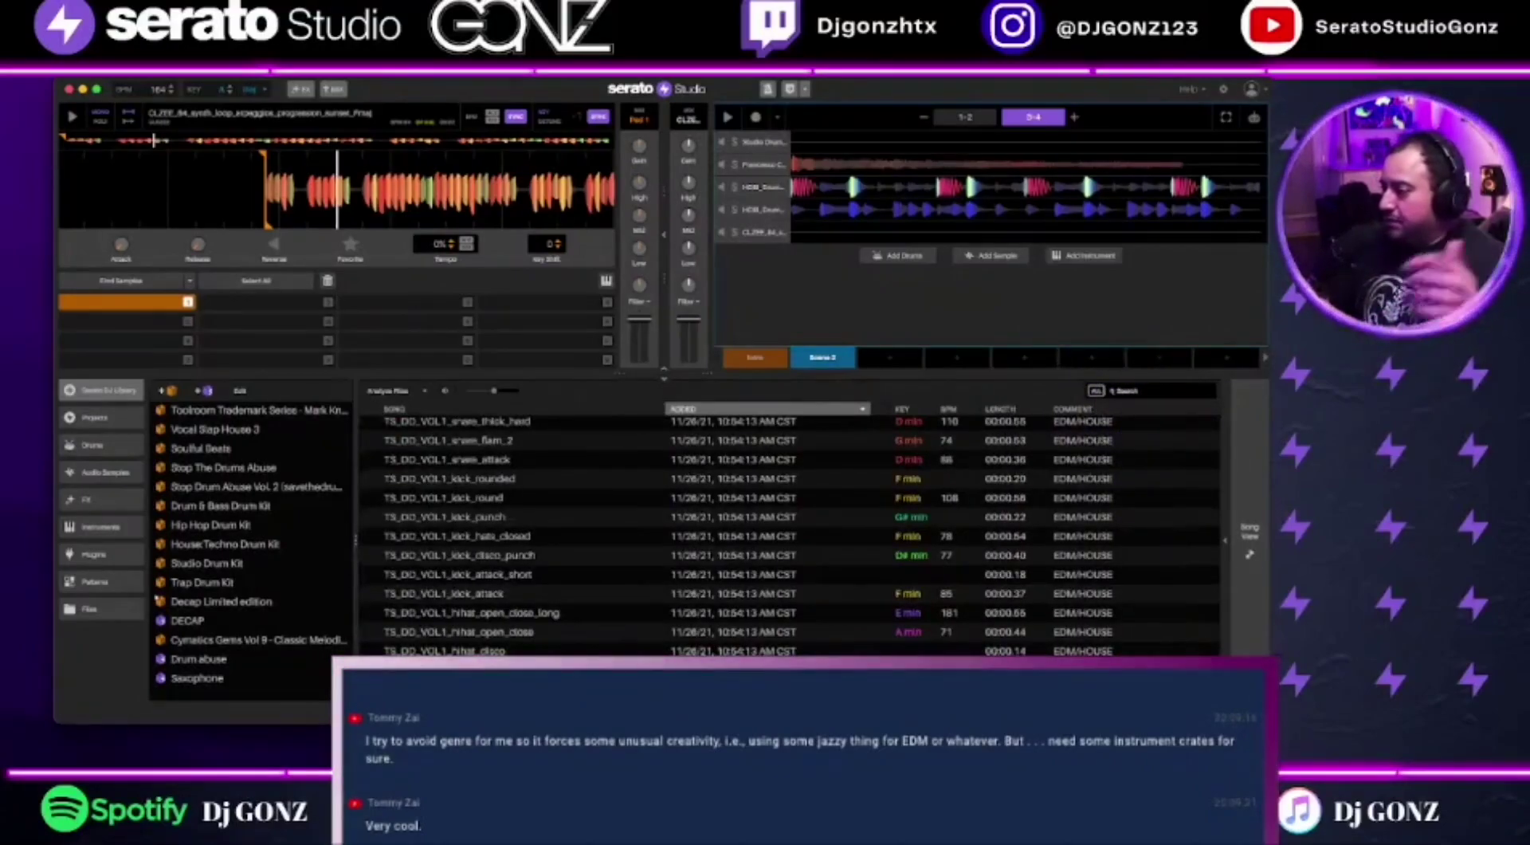
right_click(1096, 409)
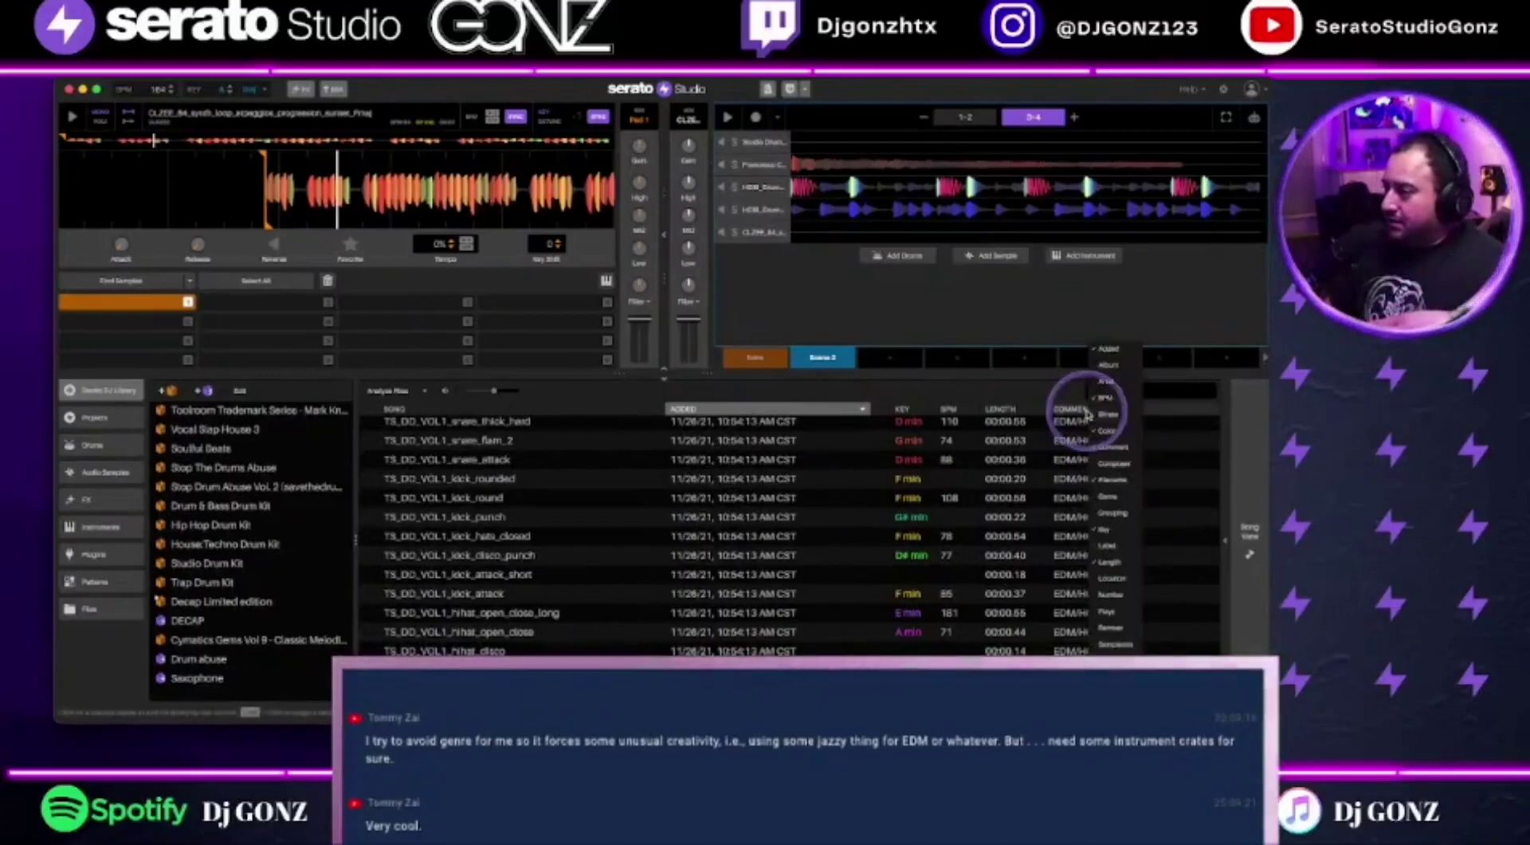
left_click(1115, 531)
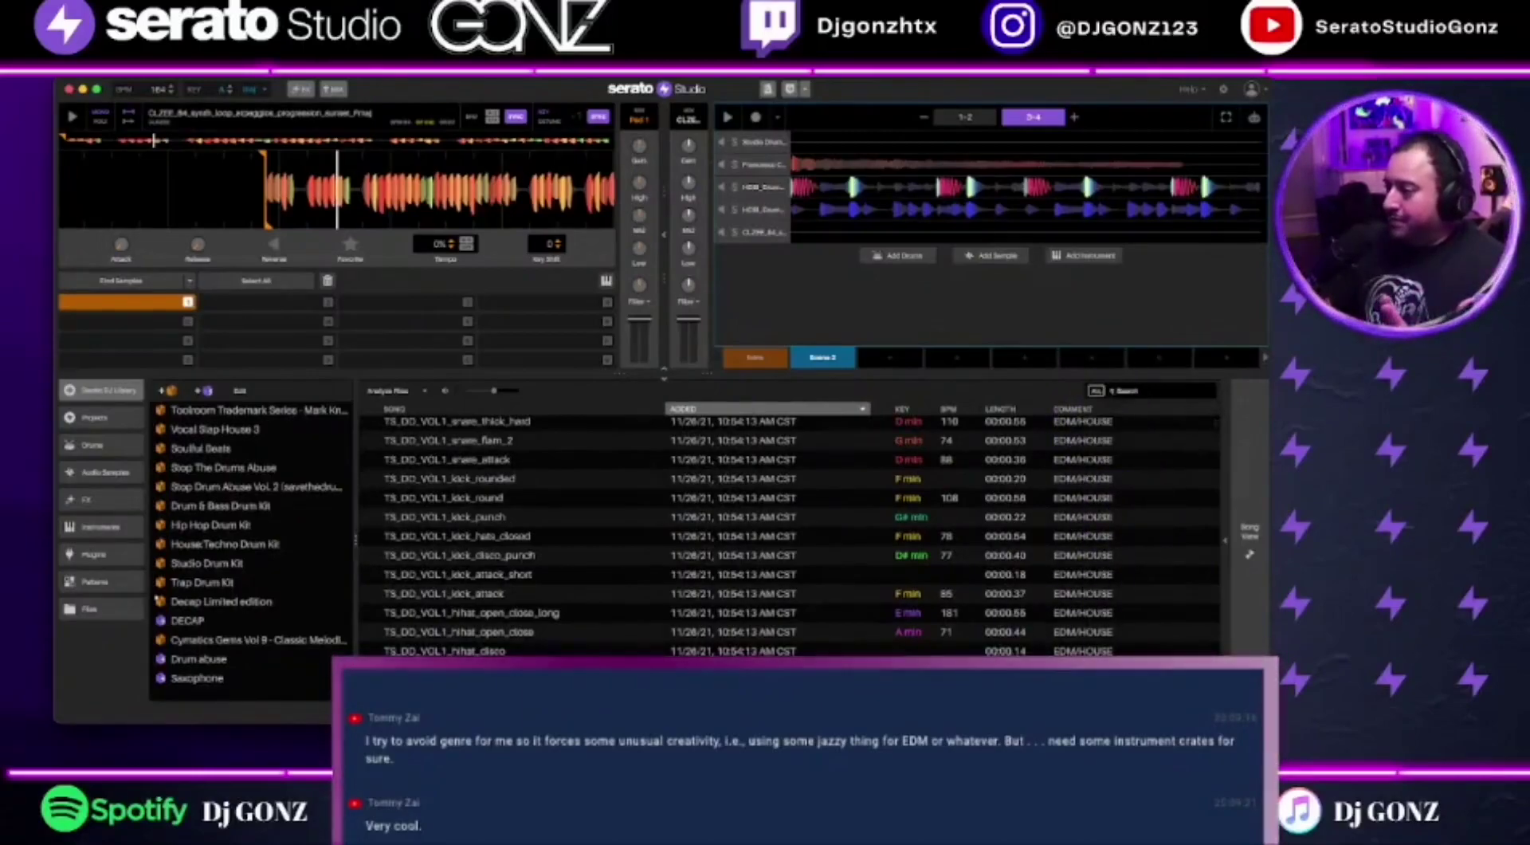
scroll(1103, 446, "right", 3)
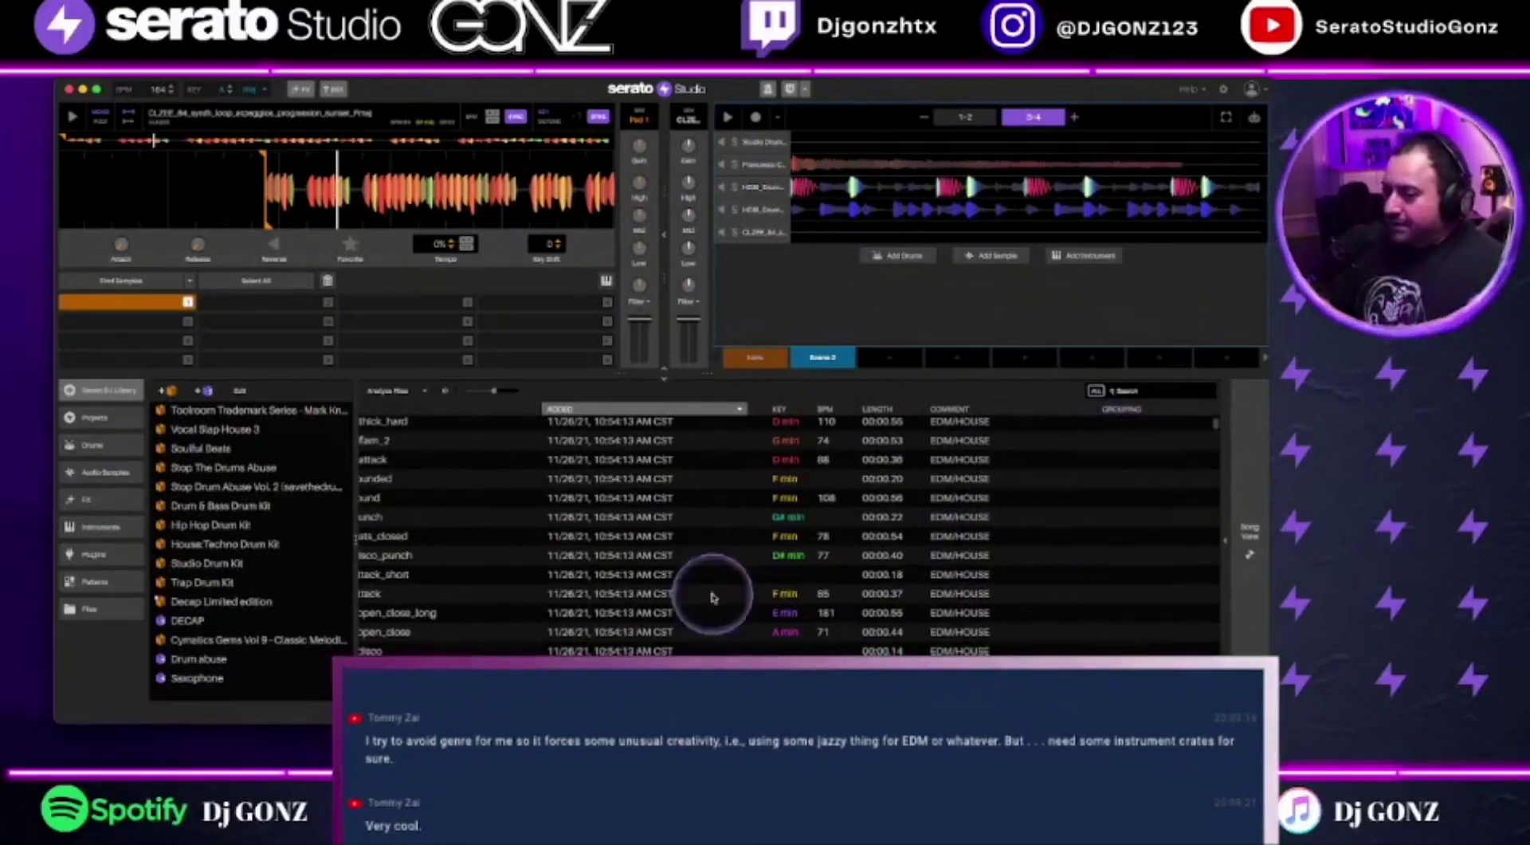
Open the Saxophone smart crate and examine the comments and grouping entries of its samples
left_click(199, 659)
left_click(200, 677)
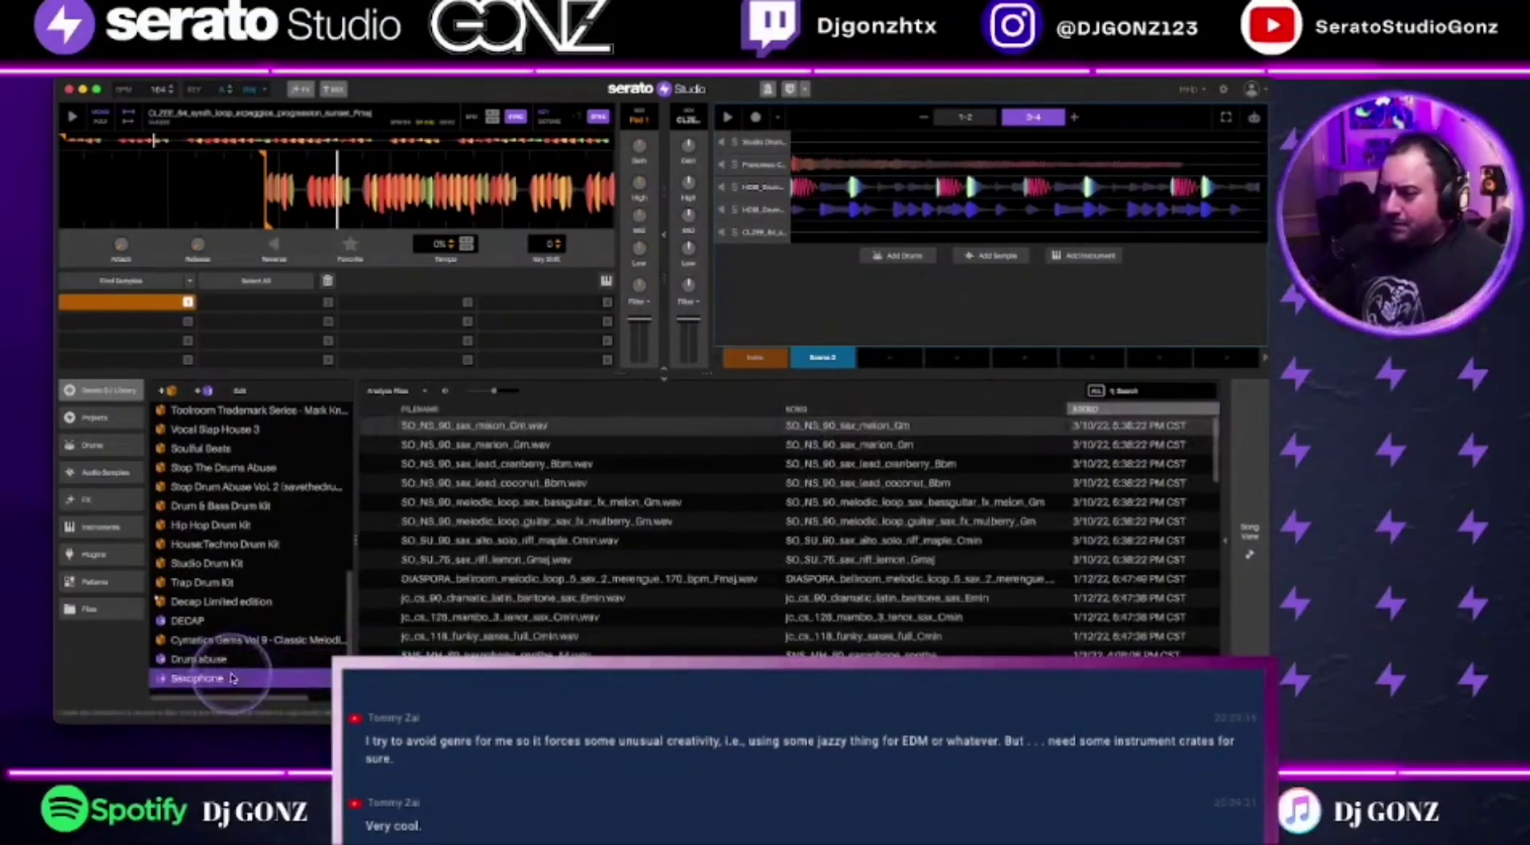
scroll(789, 519, "right", 4)
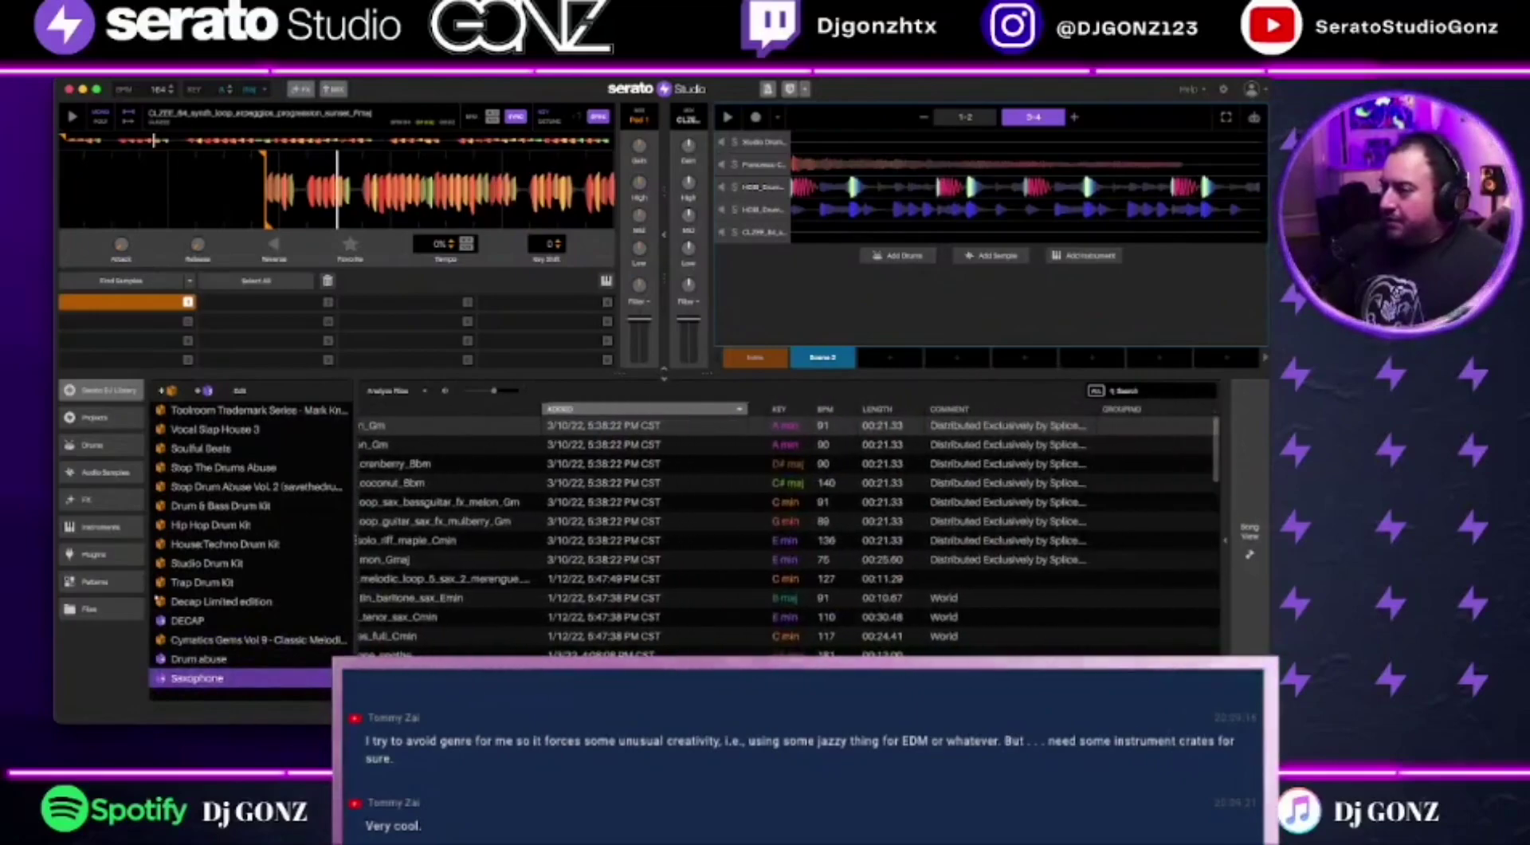
scroll(789, 518, "left", 4)
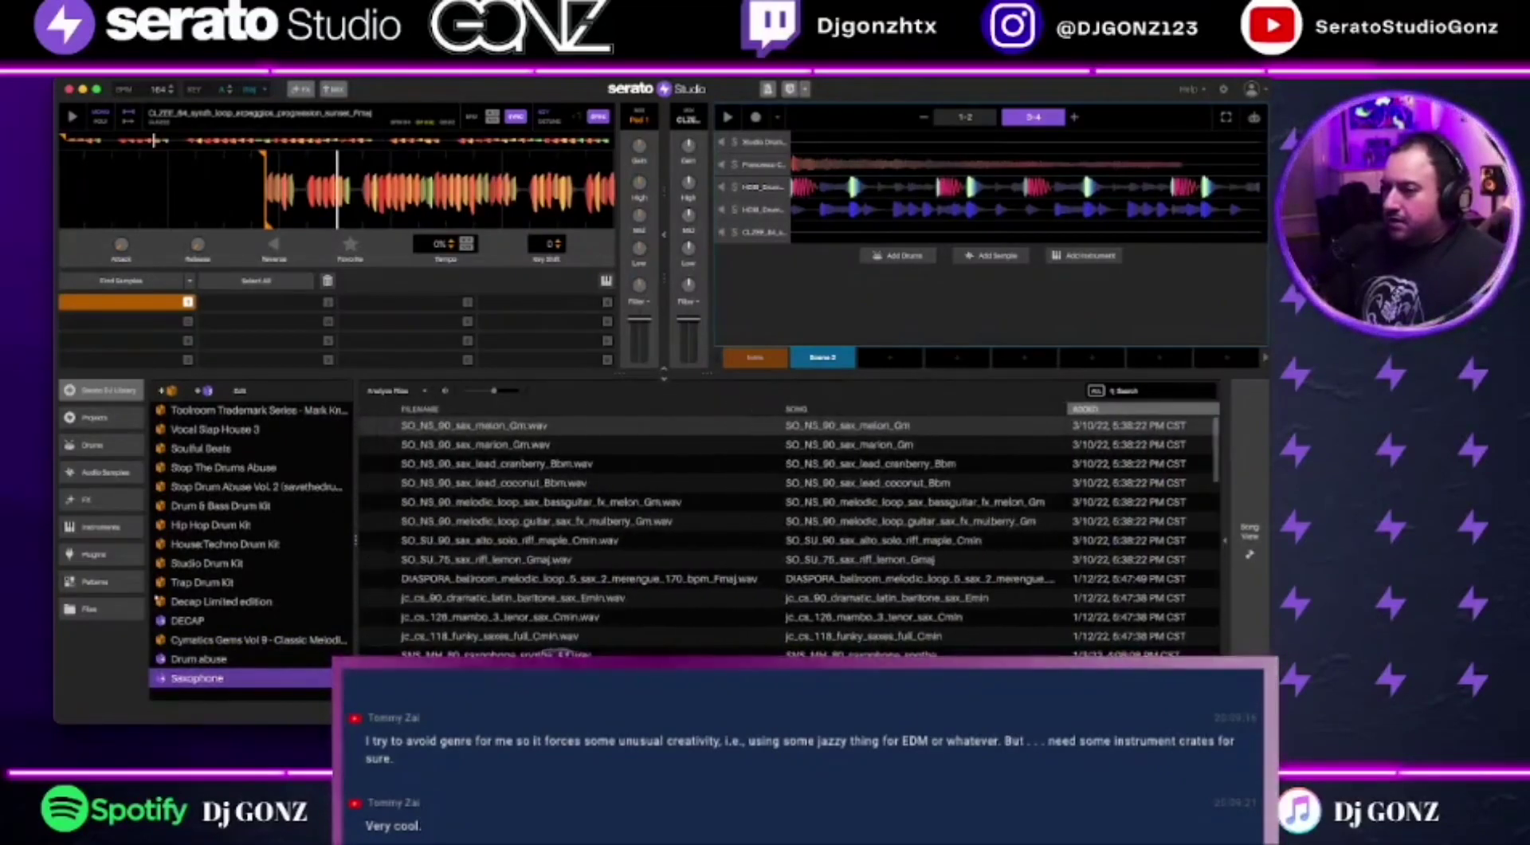
Preview several older samples near the end of the Saxophone crate, including SO_LO_95_melodic_loop_sdek_keys_sax_Emin.wav
scroll(526, 542, "down", 10)
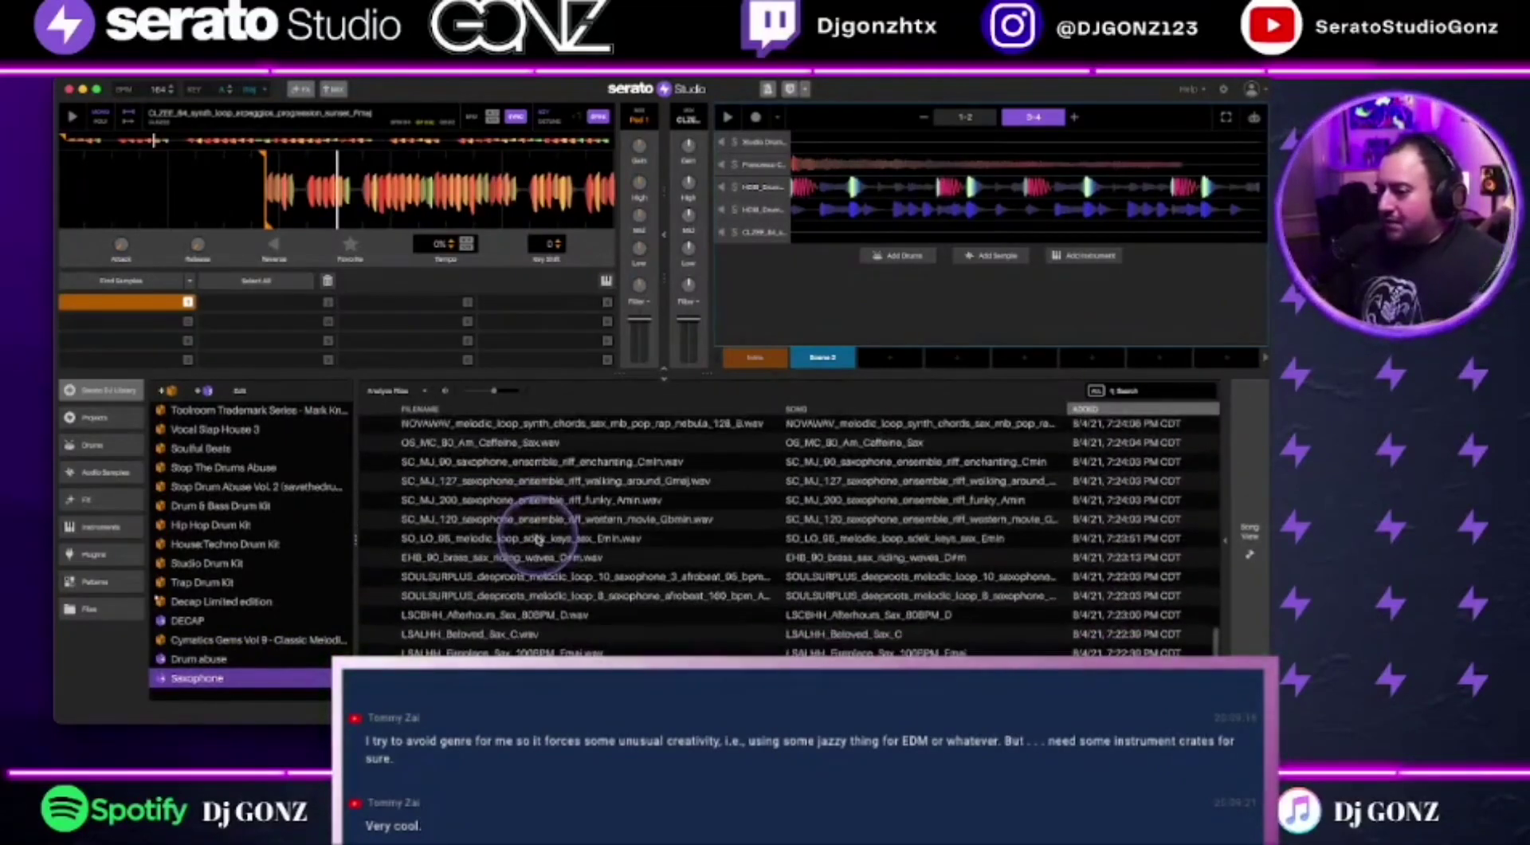
left_click(539, 540)
scroll(542, 530, "up", 3)
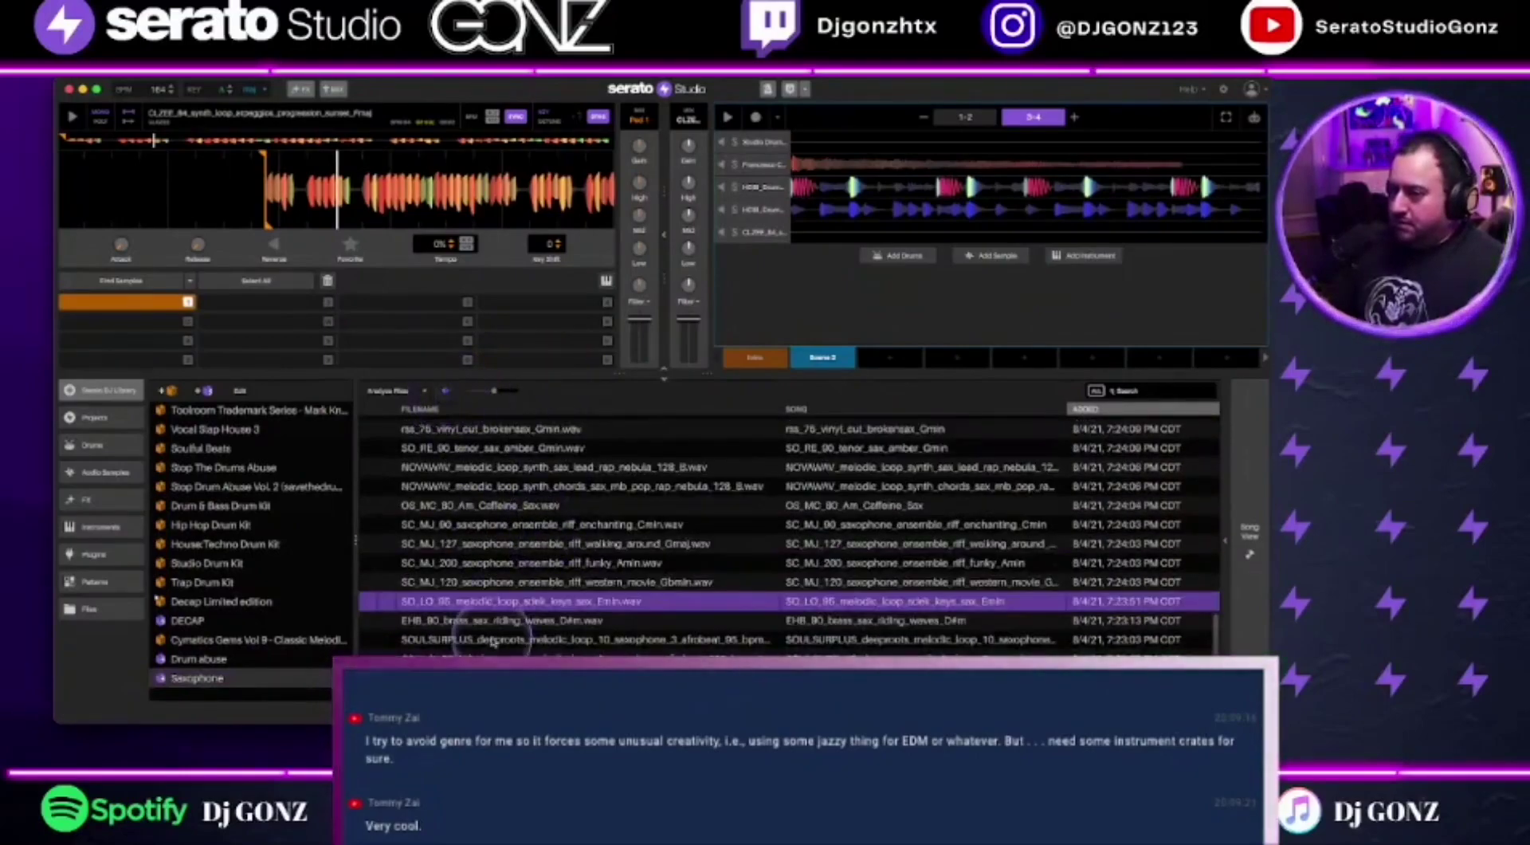
left_click(494, 563)
left_click(502, 518)
scroll(502, 542, "down", 3)
left_click(502, 649)
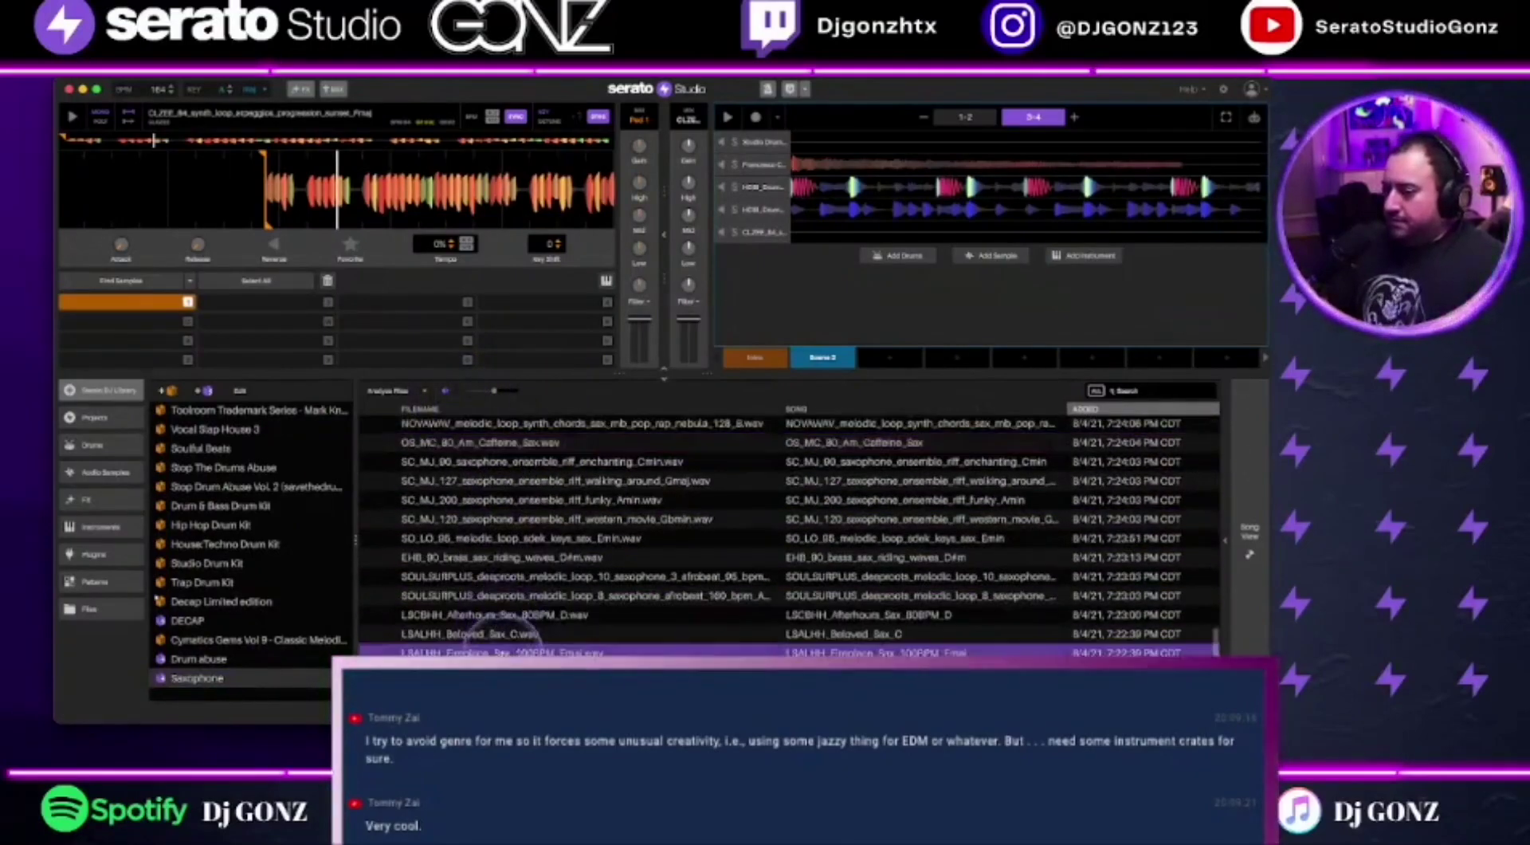
Preview samples back at the start of the Saxophone crate, including the bass guitar and guitar sax melodic loops
scroll(502, 558, "up", 8)
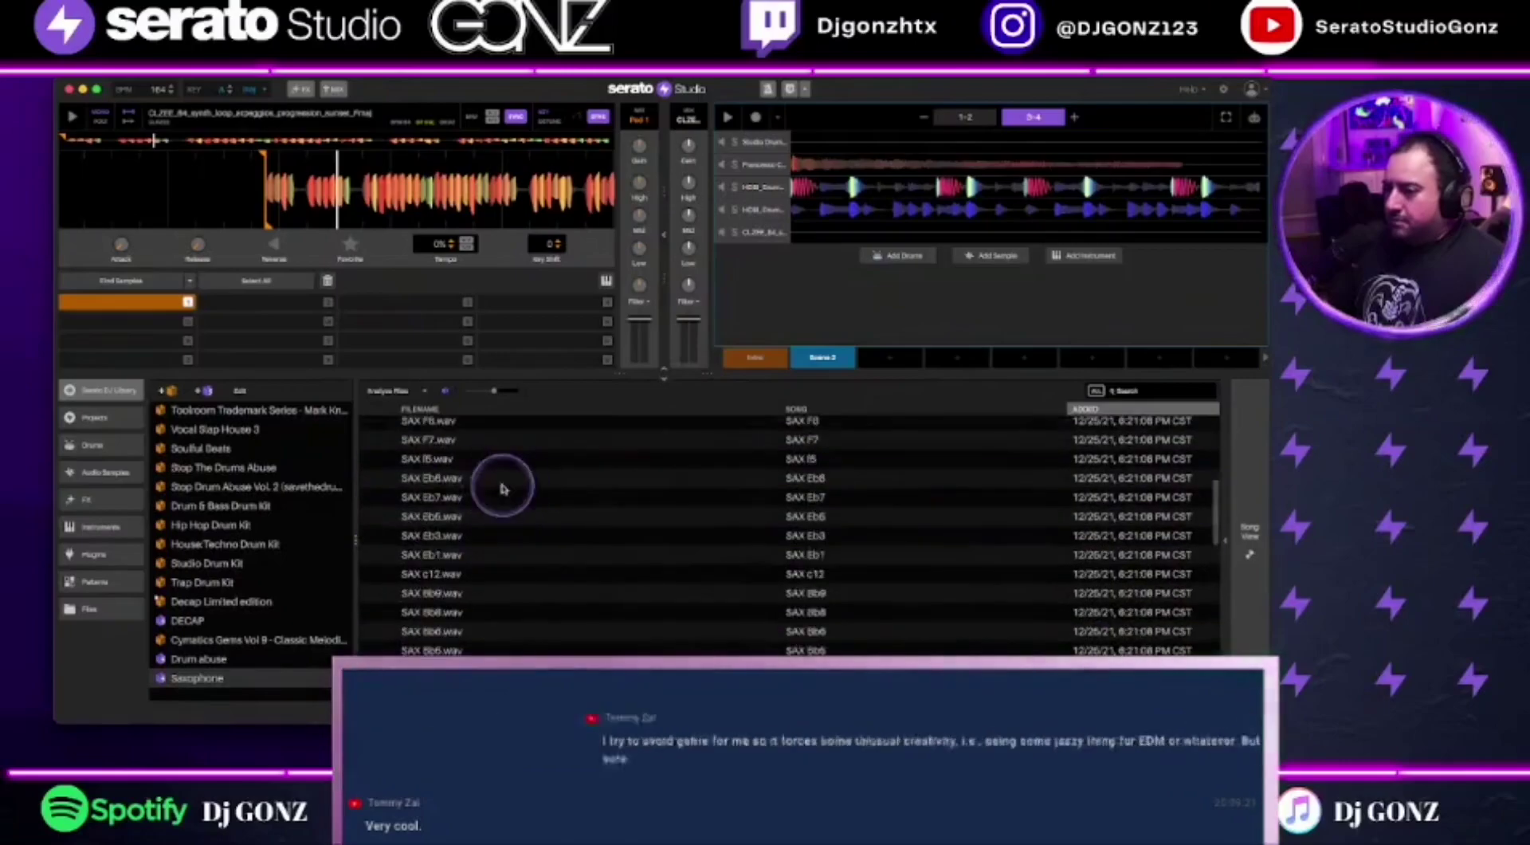
scroll(502, 488, "up", 5)
left_click(506, 571)
scroll(506, 558, "up", 2)
left_click(506, 519)
scroll(510, 487, "up", 4)
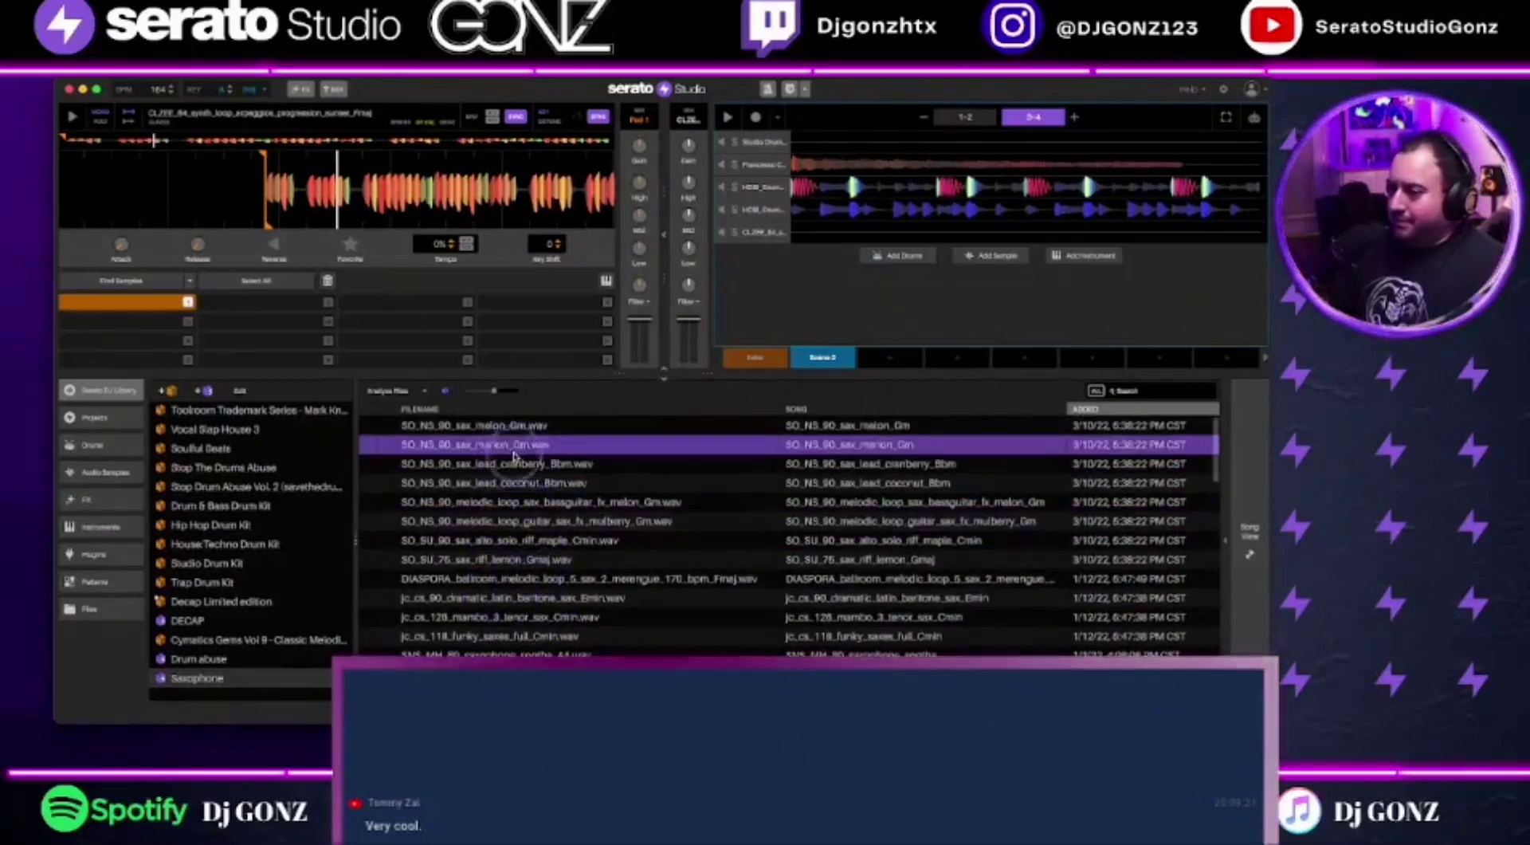
left_click(594, 504)
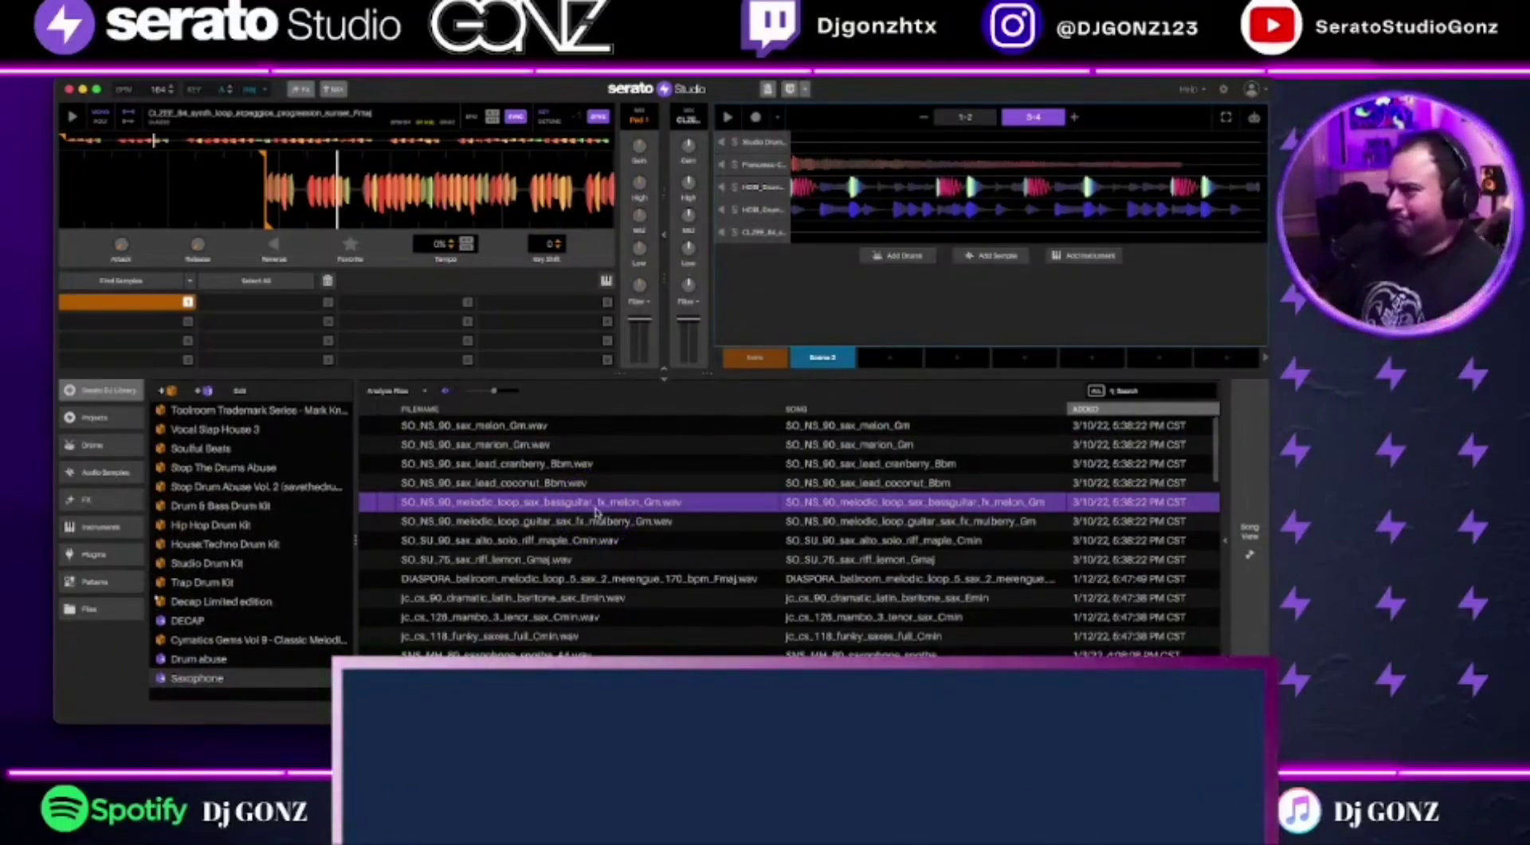
left_click(610, 523)
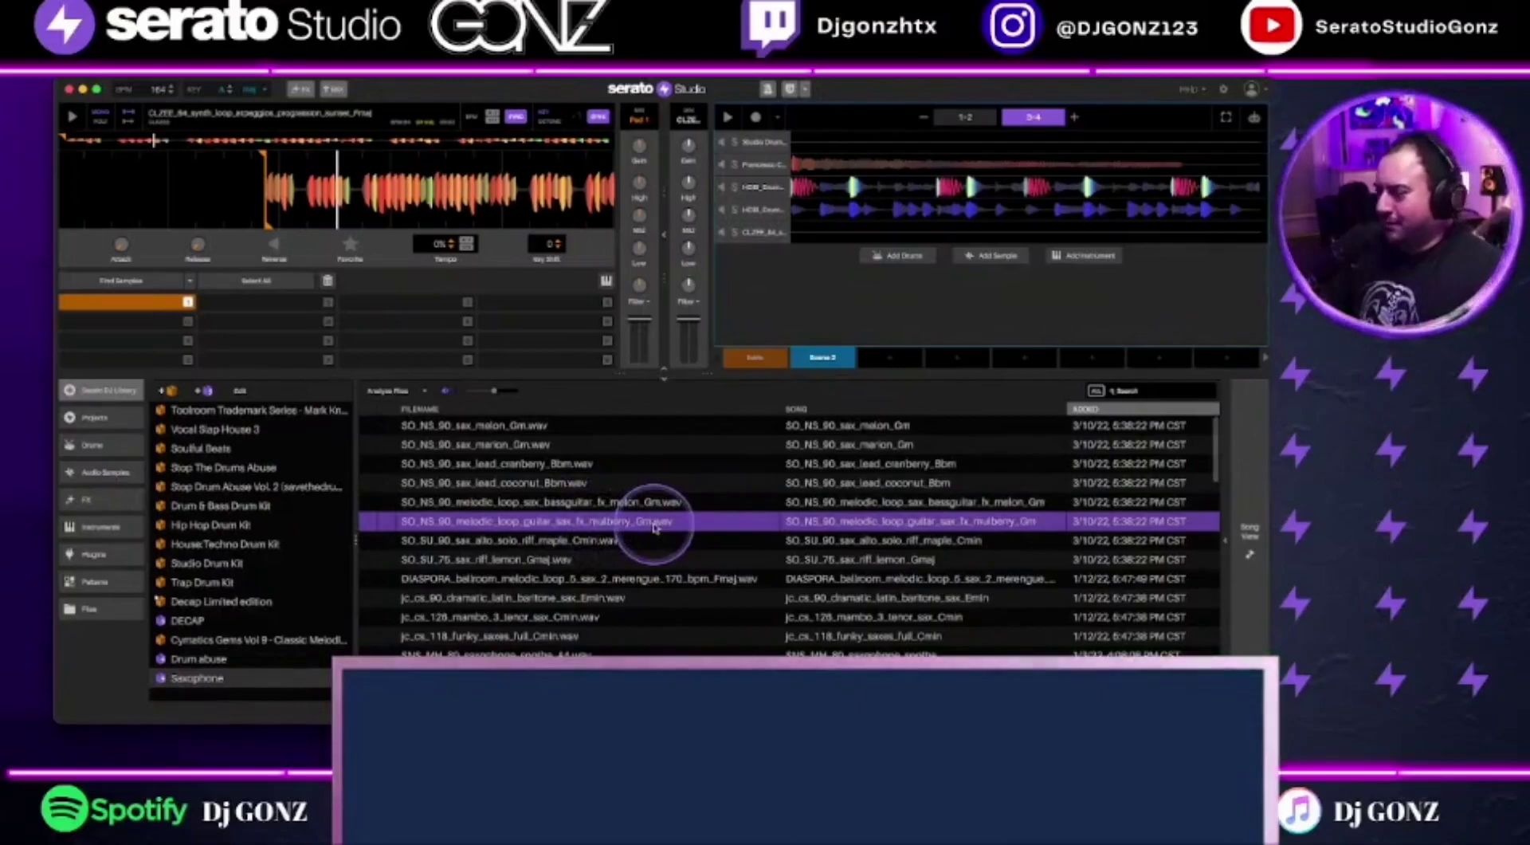
Move the Saxophone smart crate up the crate list to sit between Pop and Synth one shot/loops
scroll(228, 592, "up", 10)
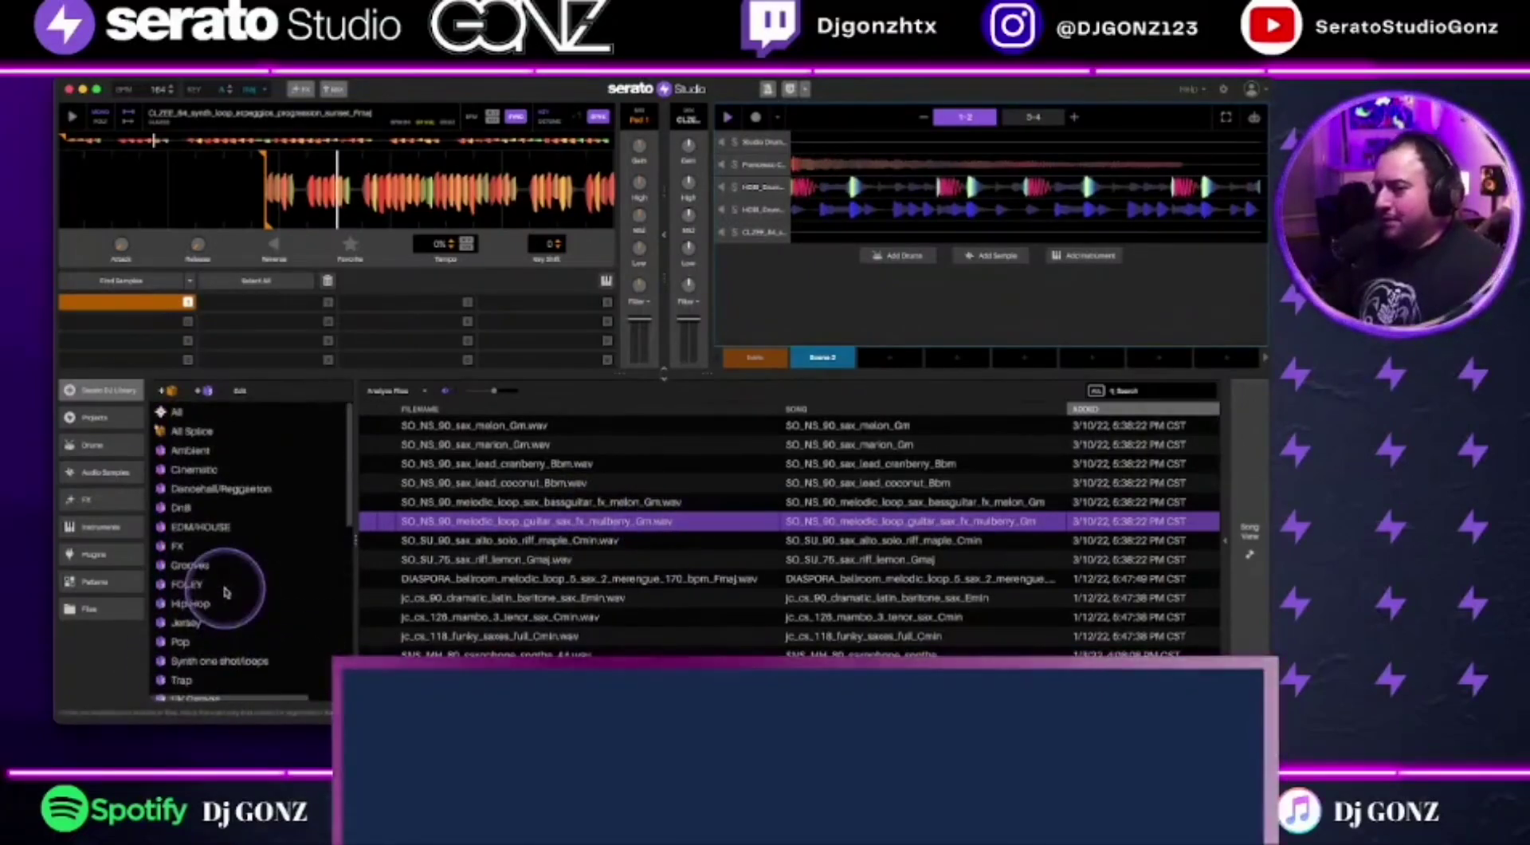
scroll(227, 593, "down", 10)
left_click_drag(201, 676, 202, 460)
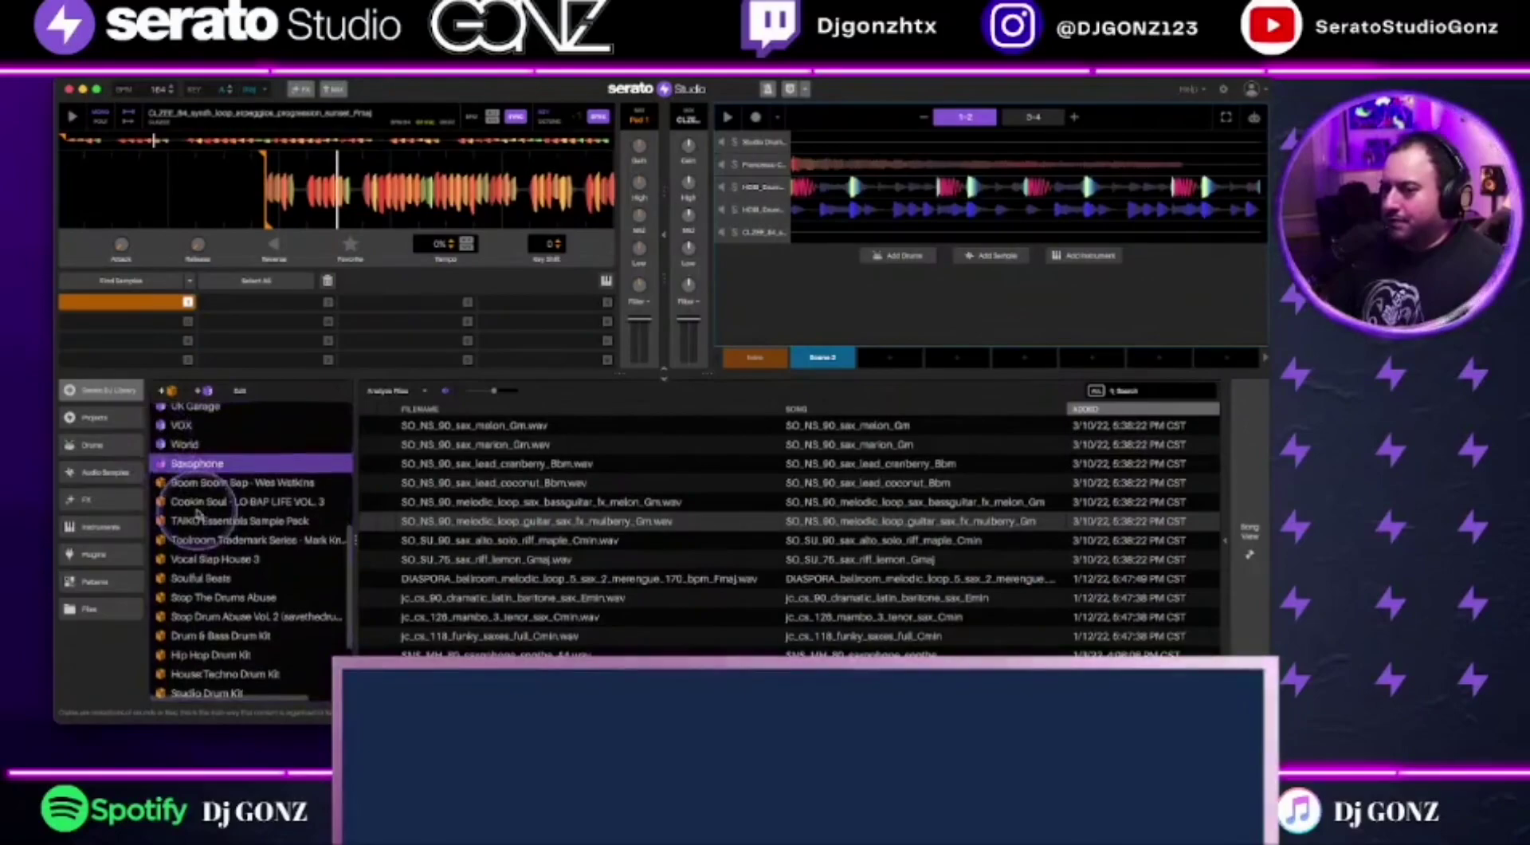
scroll(197, 514, "up", 3)
left_click_drag(179, 530, 160, 430)
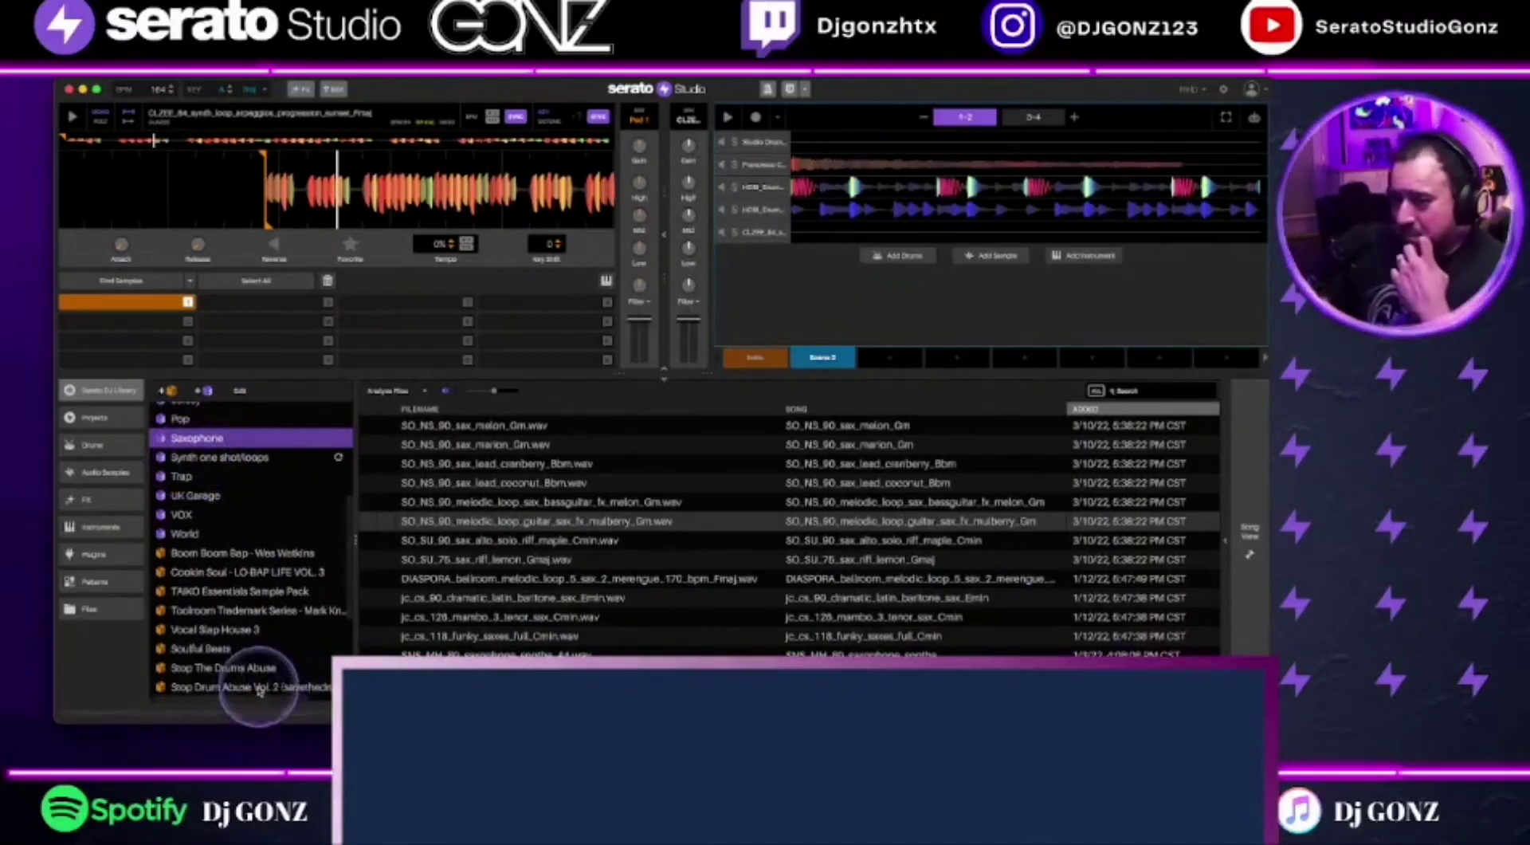
Move the Drum abuse smart crate up the crate list to directly above EDM/HOUSE and look through its samples
scroll(259, 687, "down", 3)
left_click_drag(199, 677, 175, 421)
scroll(183, 542, "up", 5)
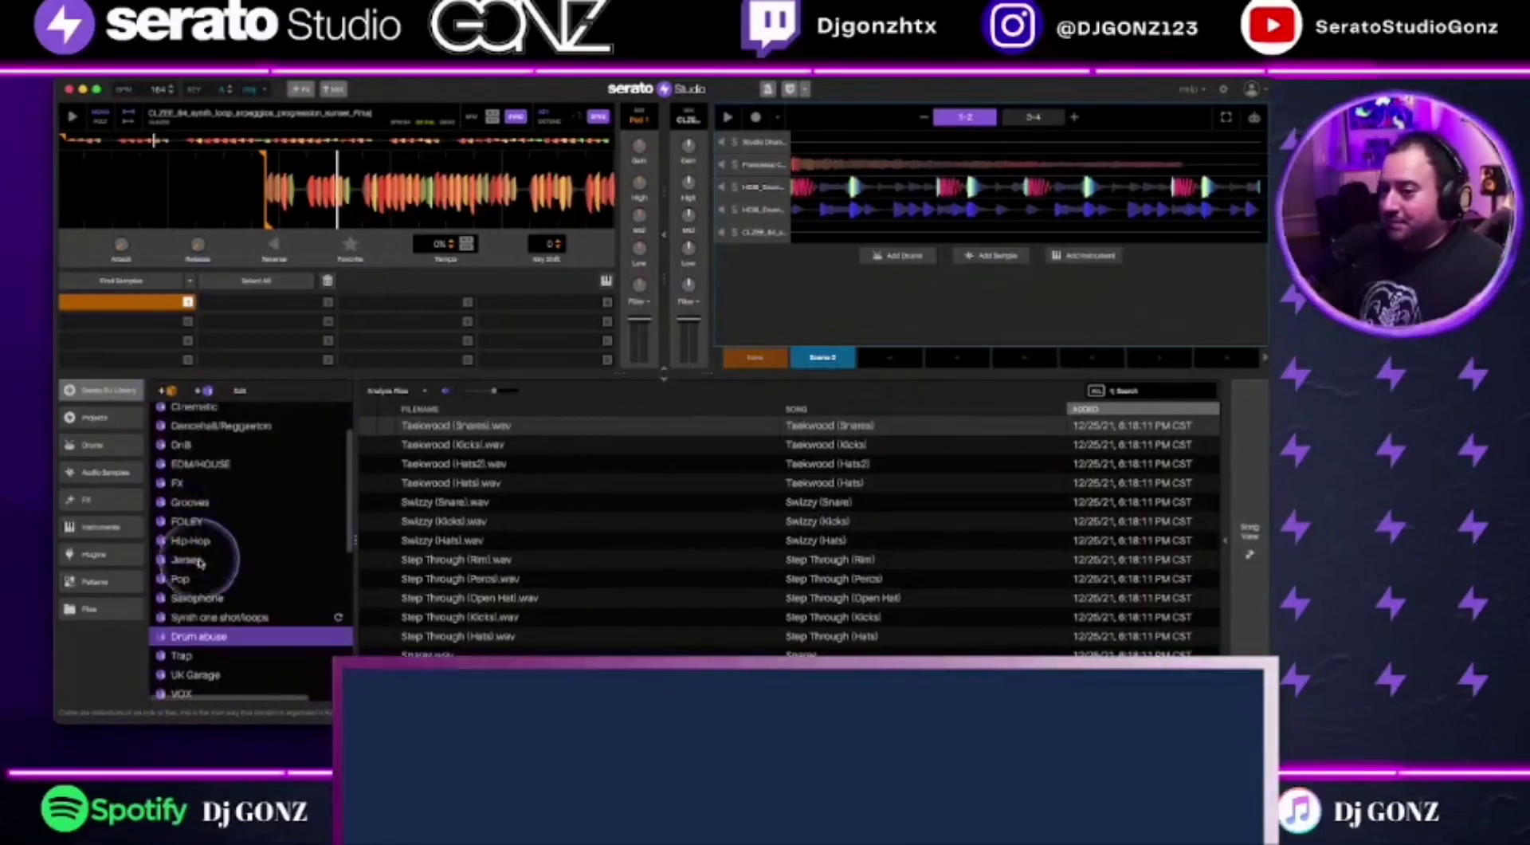
left_click_drag(200, 636, 163, 461)
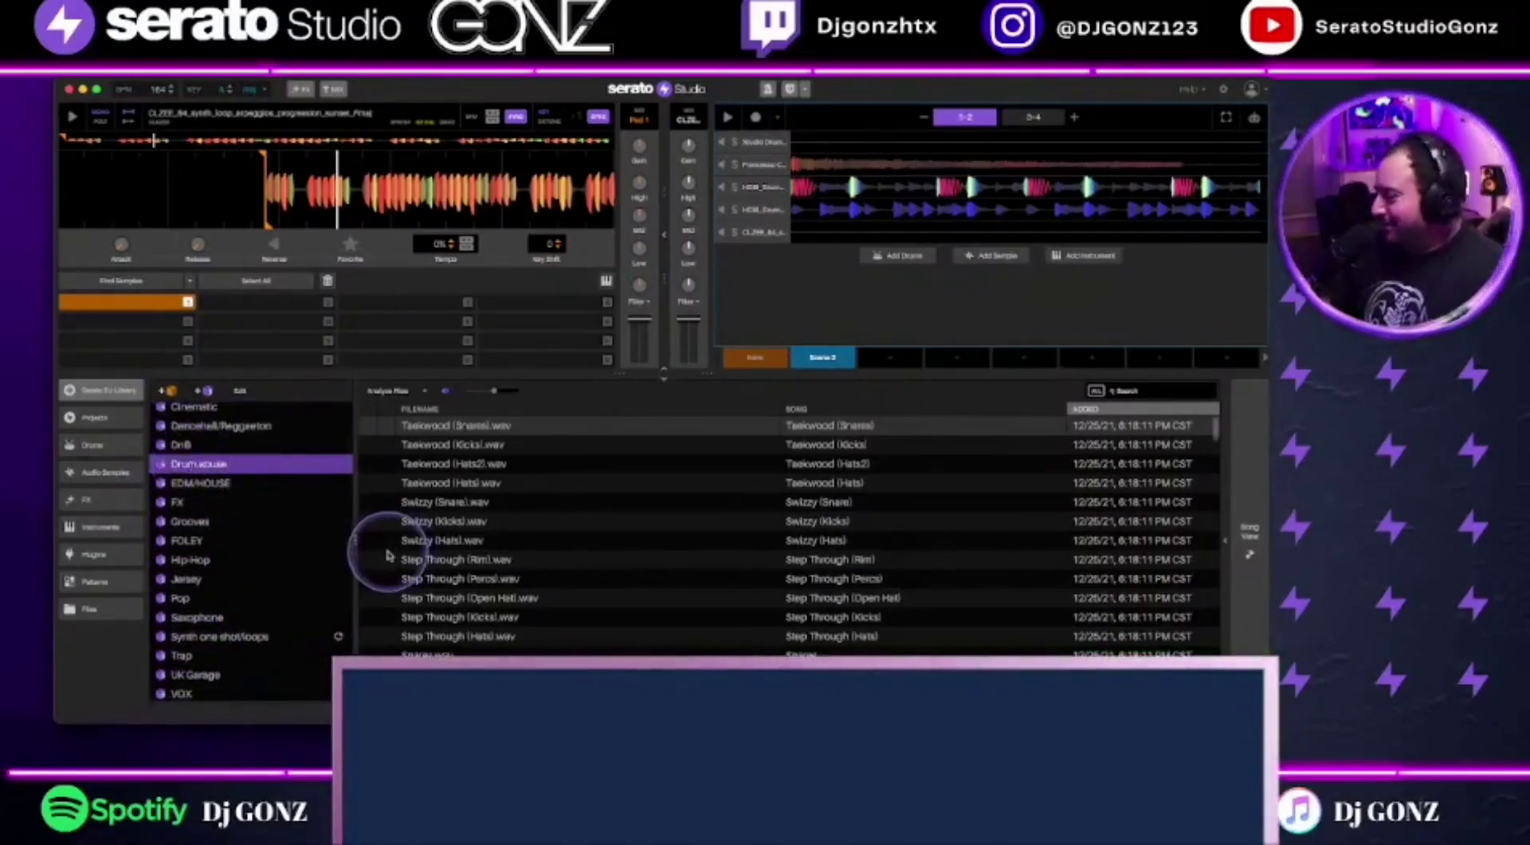
scroll(422, 550, "down", 3)
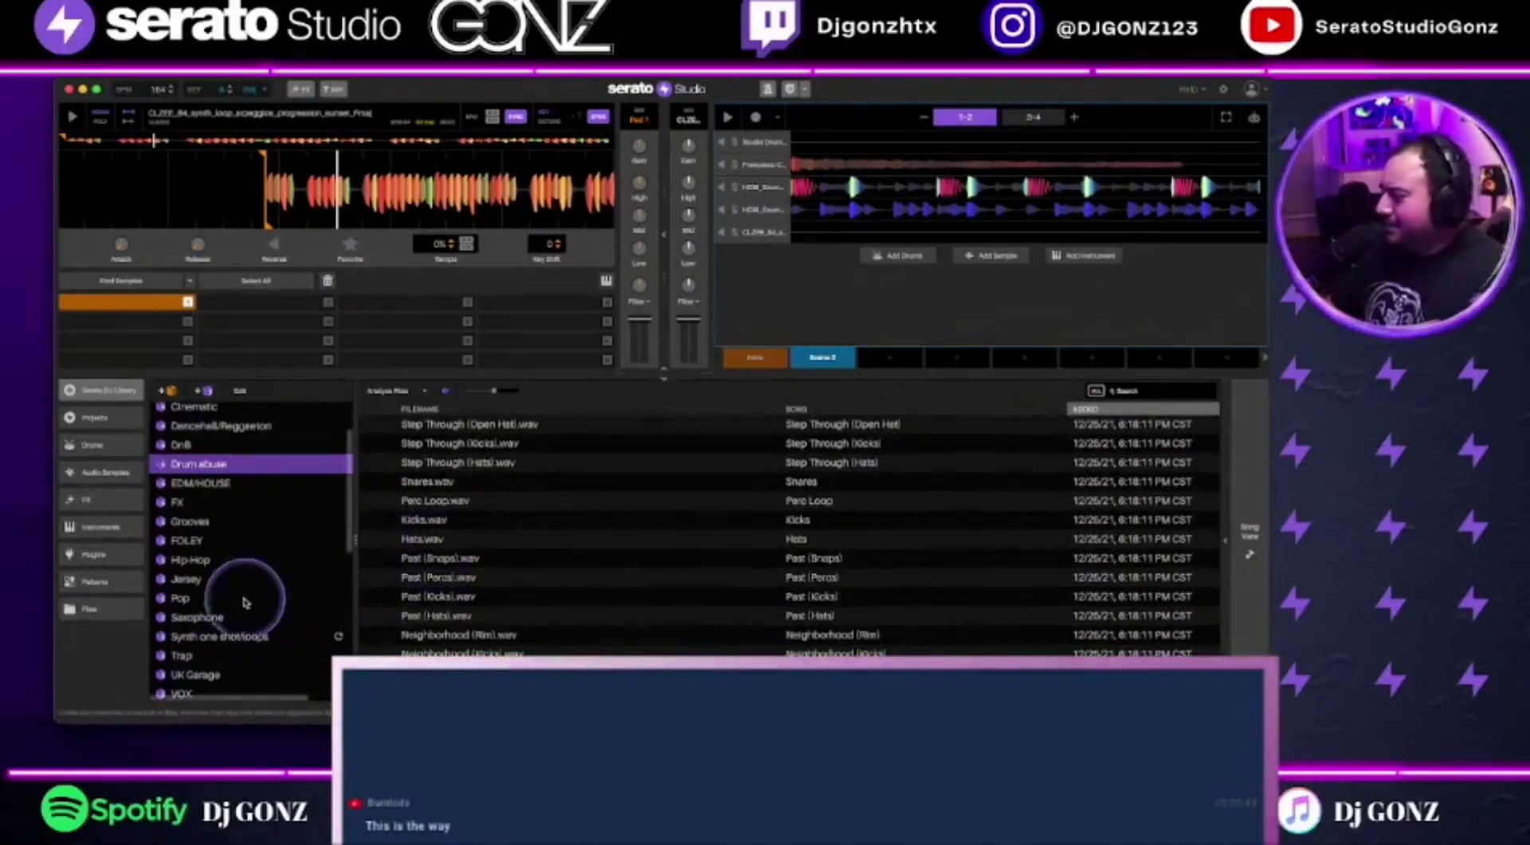
Move the DECAP smart crate up the crate list to directly below Dancehall/Reggaeton
scroll(239, 599, "down", 10)
left_click(199, 660)
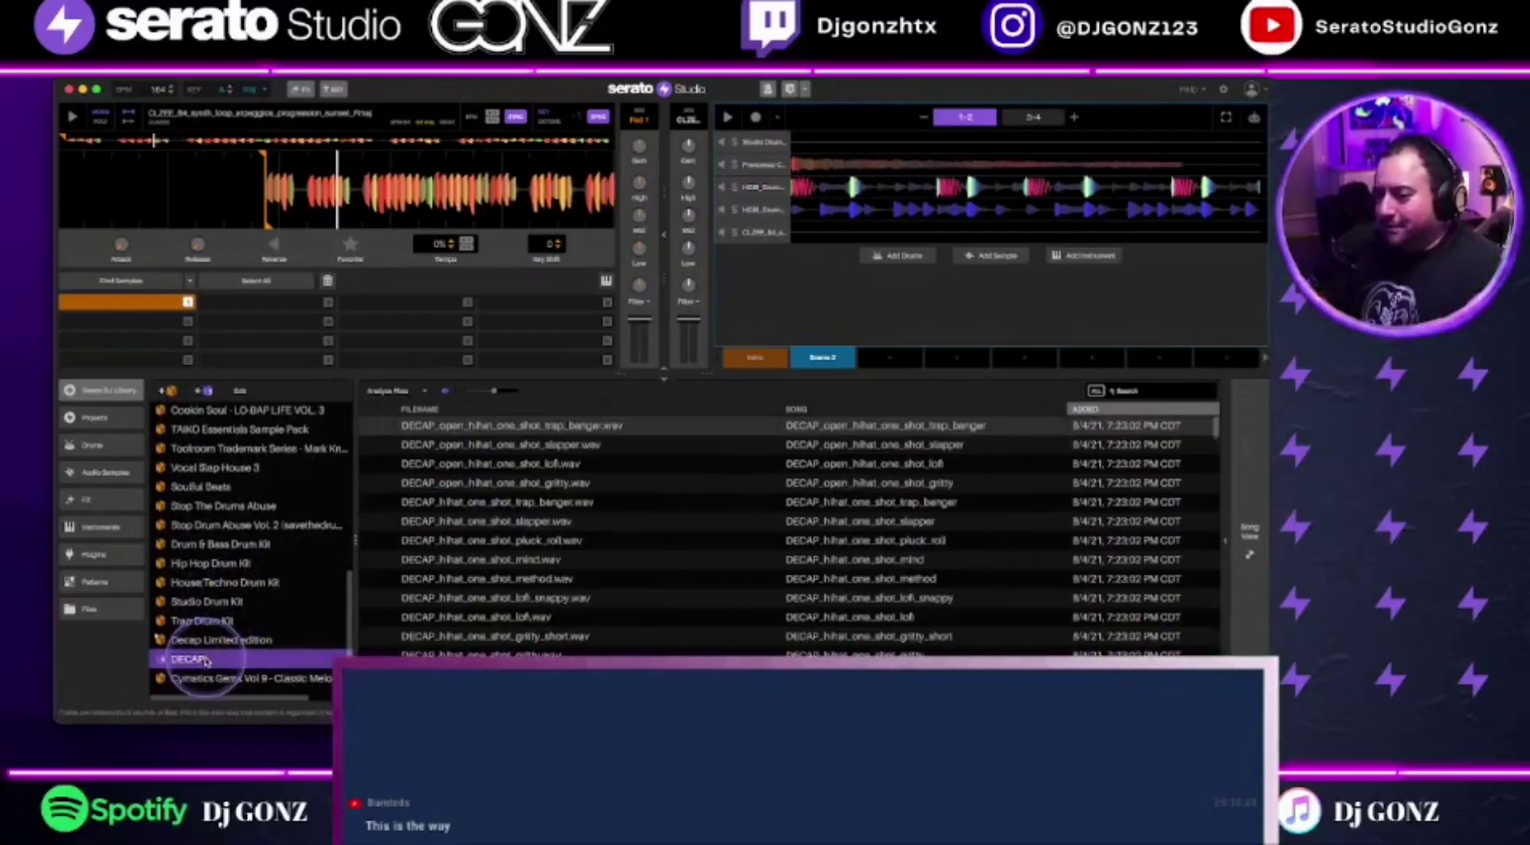
left_click_drag(205, 661, 162, 505)
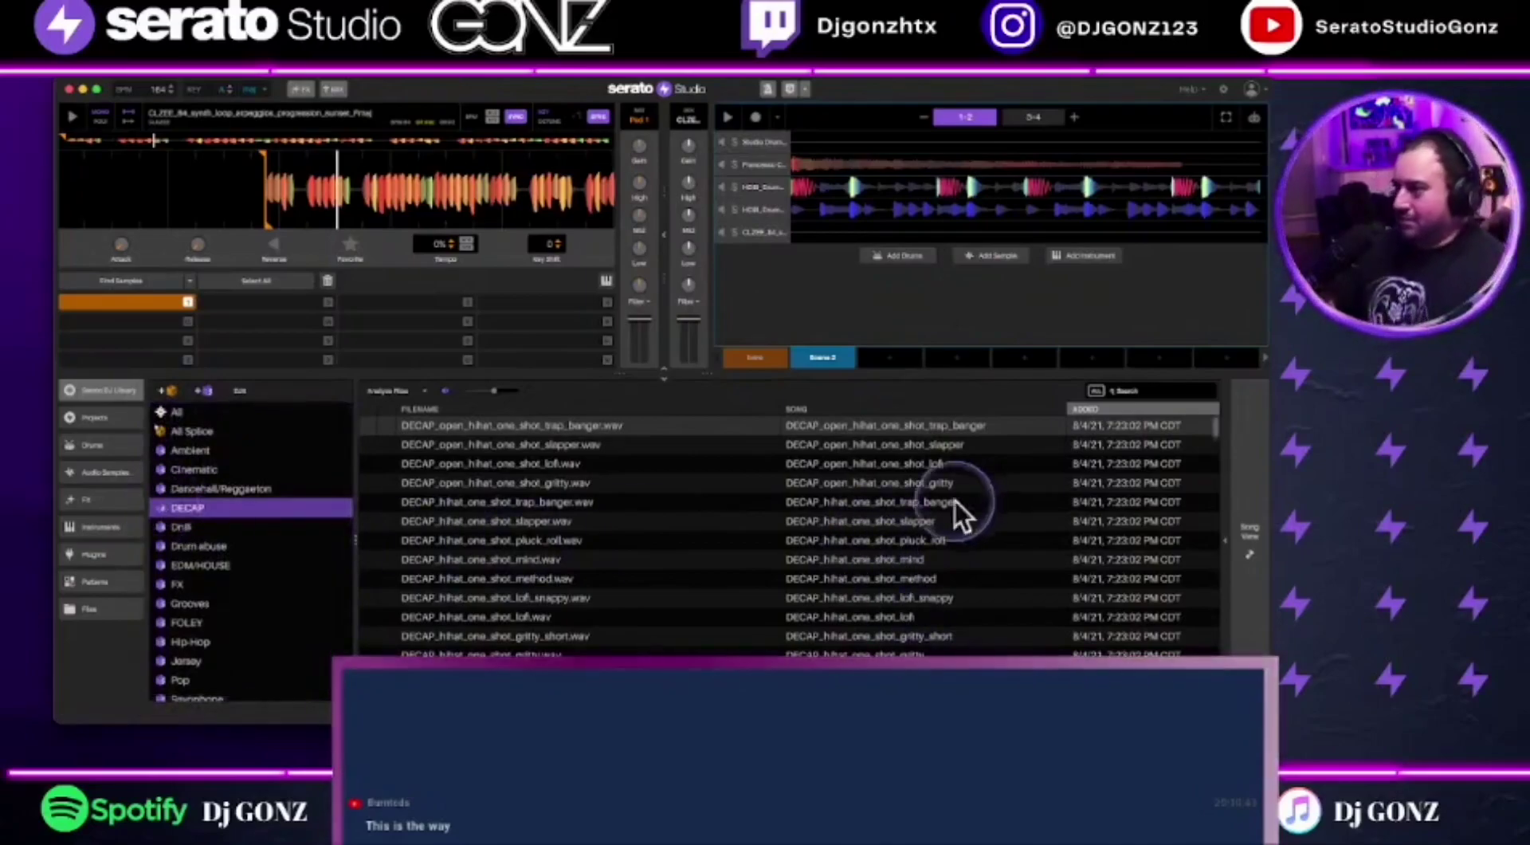